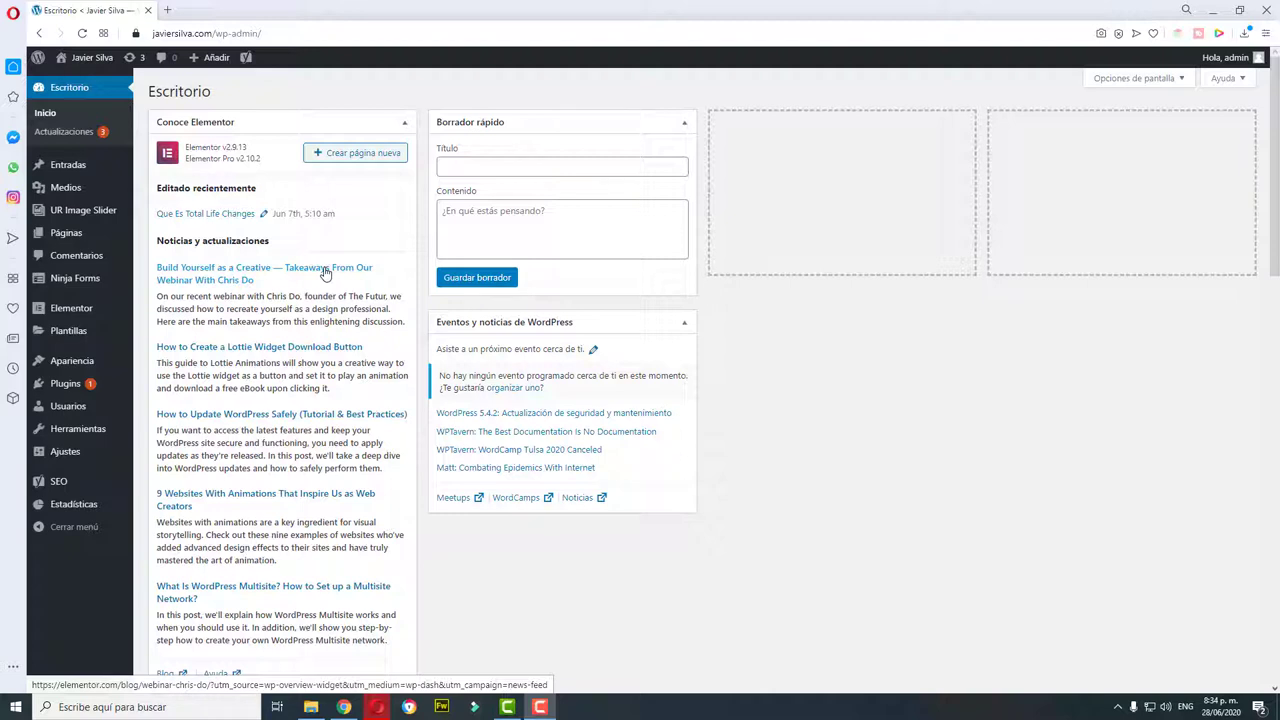
Step: Search the Add Plugins directory for Elementor
{"action": "mouse_move", "coordinate": [86, 62]}
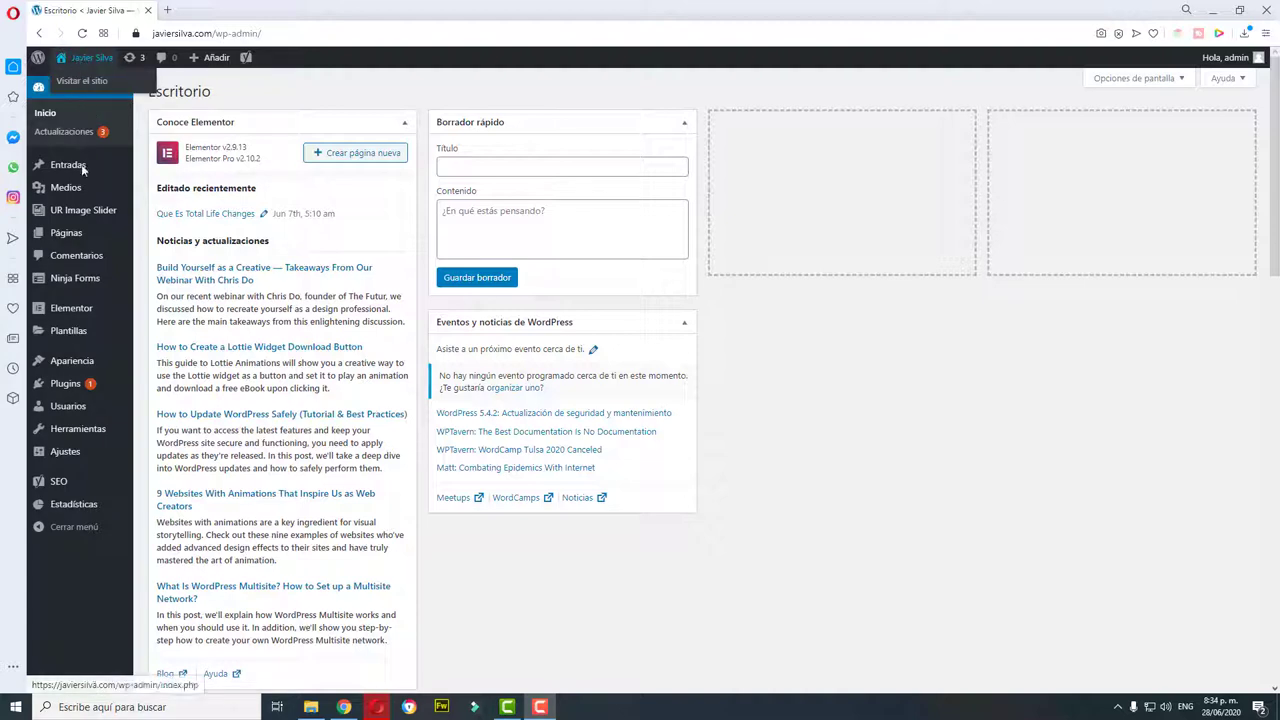
{"action": "mouse_move", "coordinate": [73, 241]}
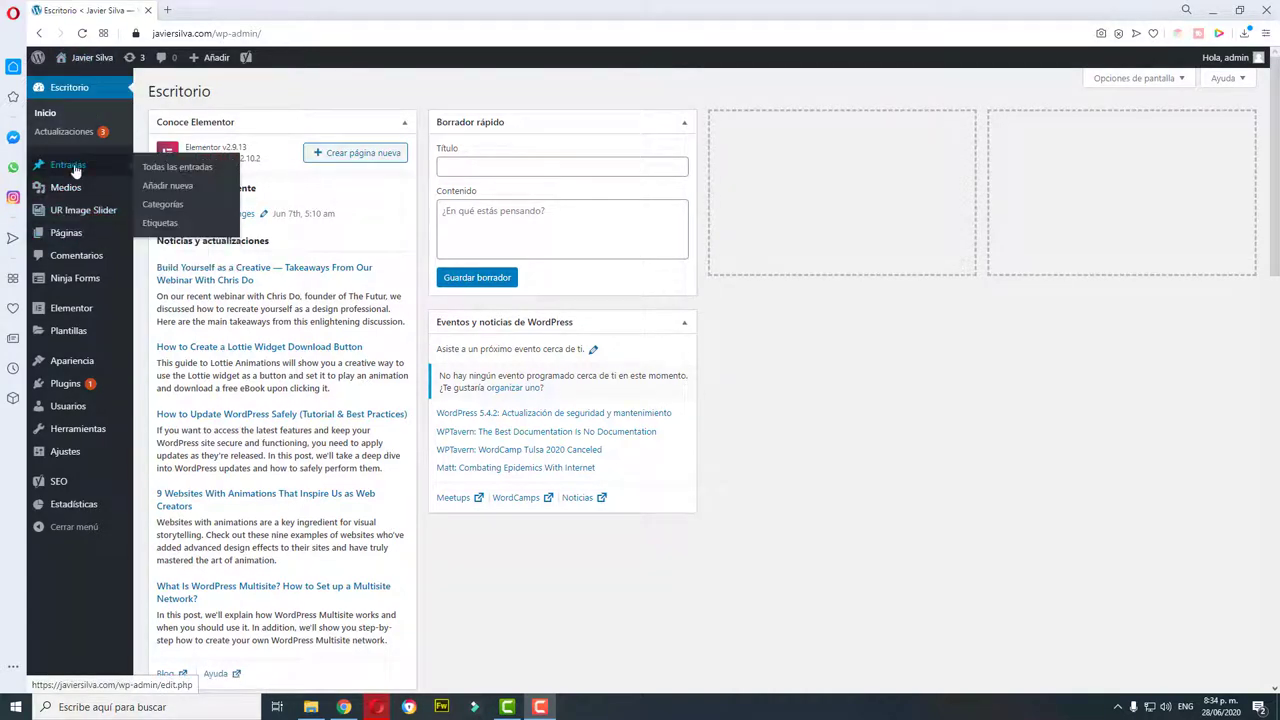
{"action": "mouse_move", "coordinate": [76, 318]}
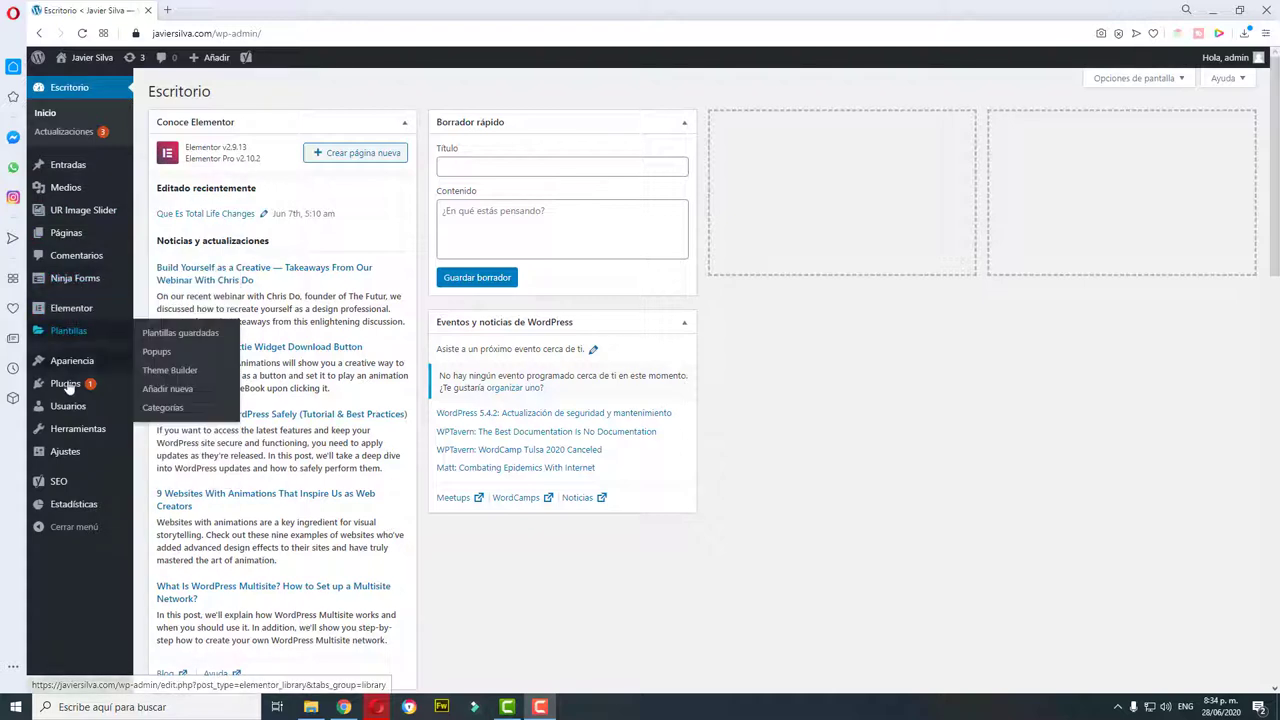
{"action": "mouse_move", "coordinate": [70, 388]}
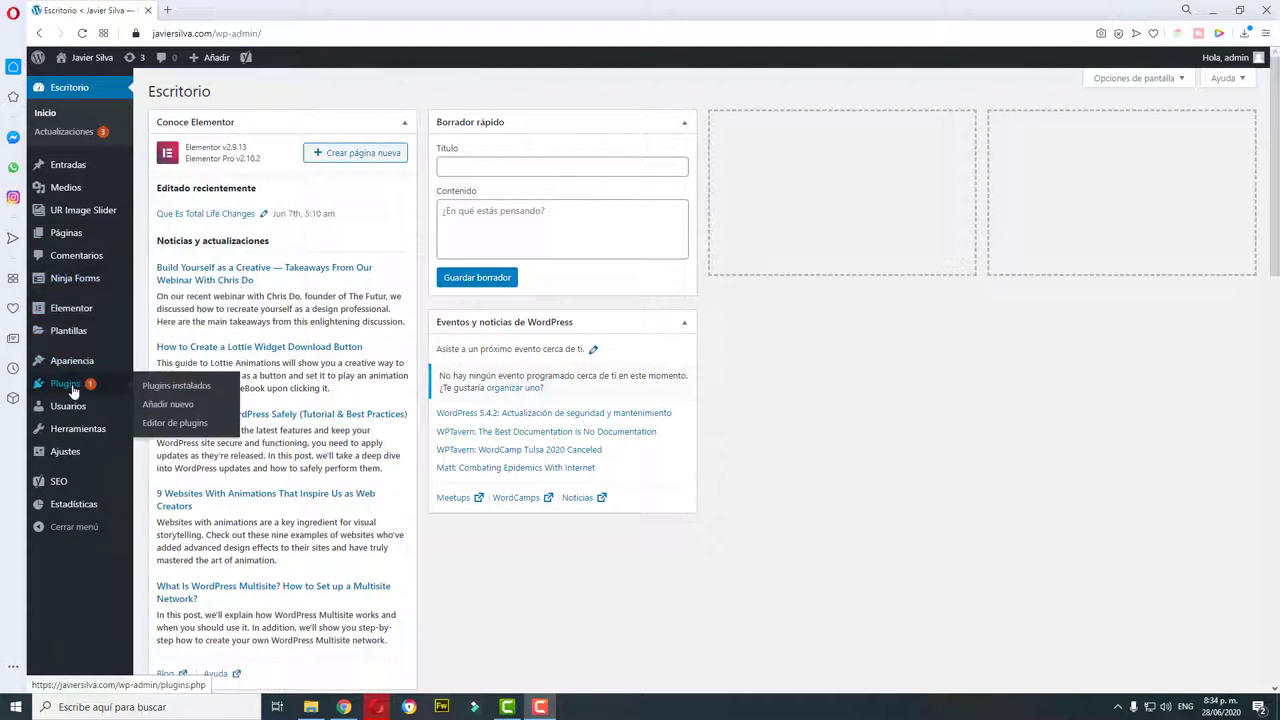
{"action": "left_click", "coordinate": [172, 405]}
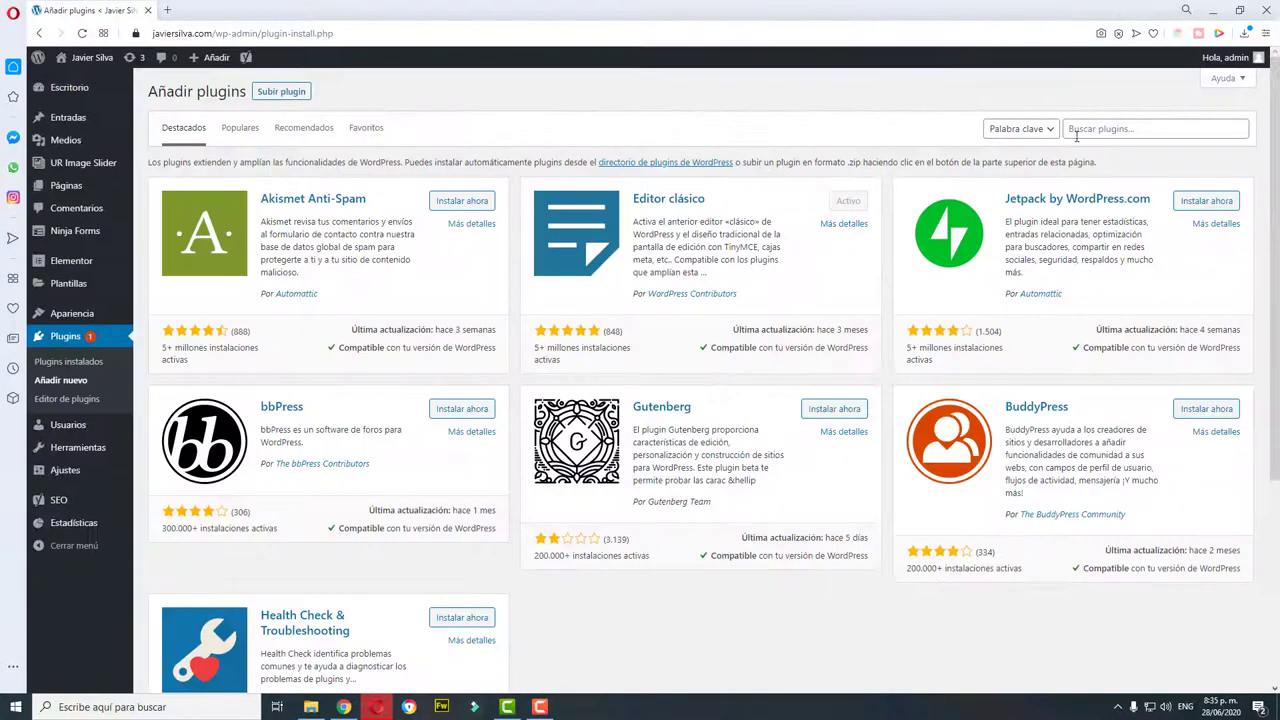
{"action": "left_click", "coordinate": [1105, 128]}
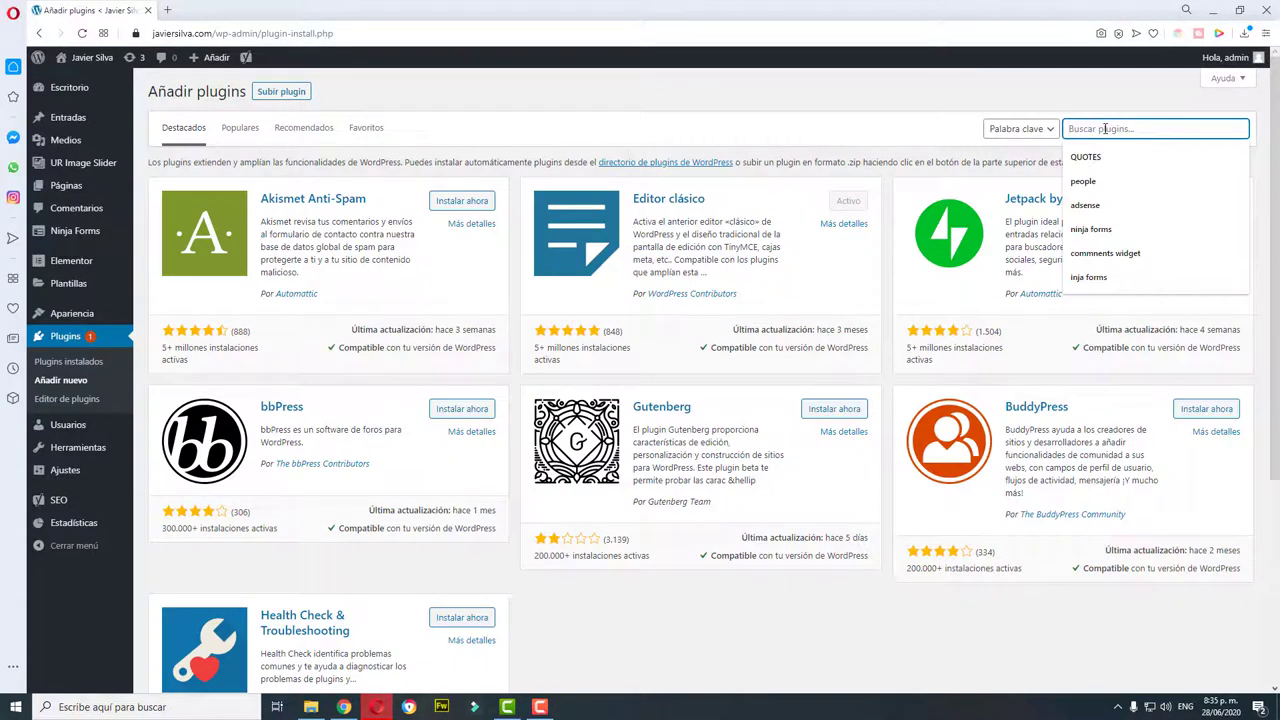
{"action": "type", "text": "ELEMENTOR"}
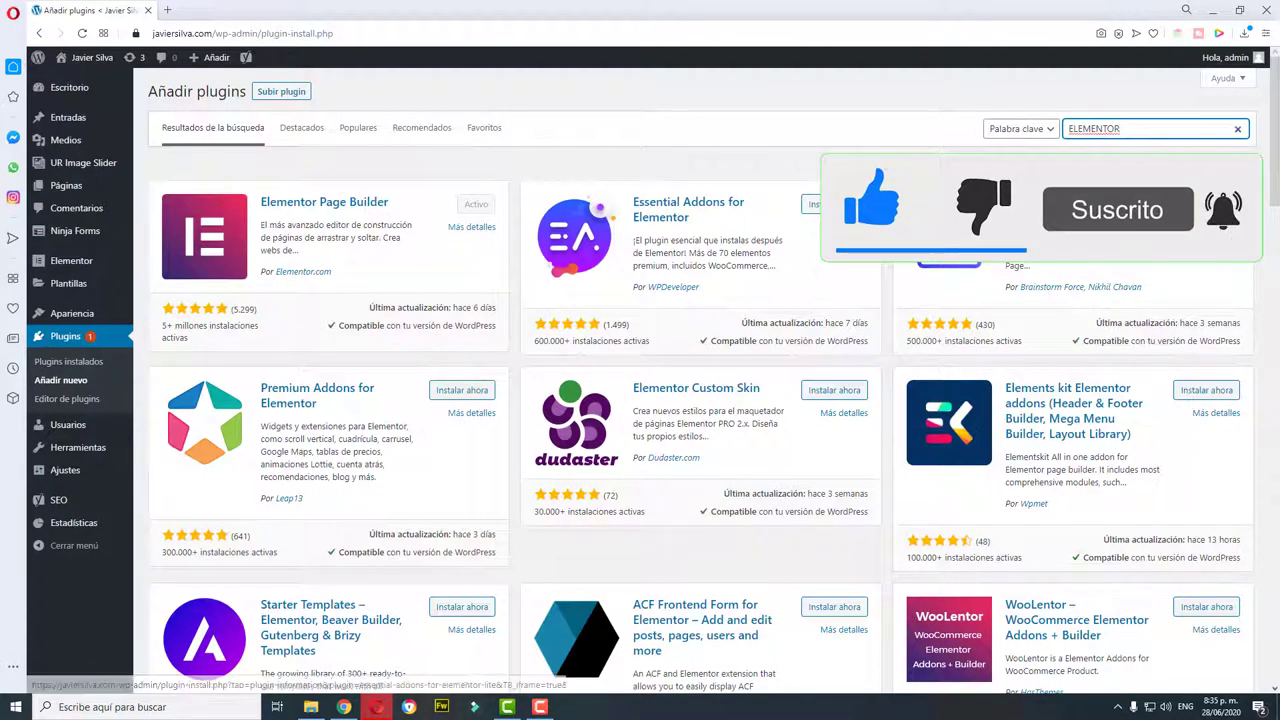
Step: Search for 'NINJA FORMS' and confirm Ninja Forms Contact Form shows as active
{"action": "key", "text": "ctrl+a"}
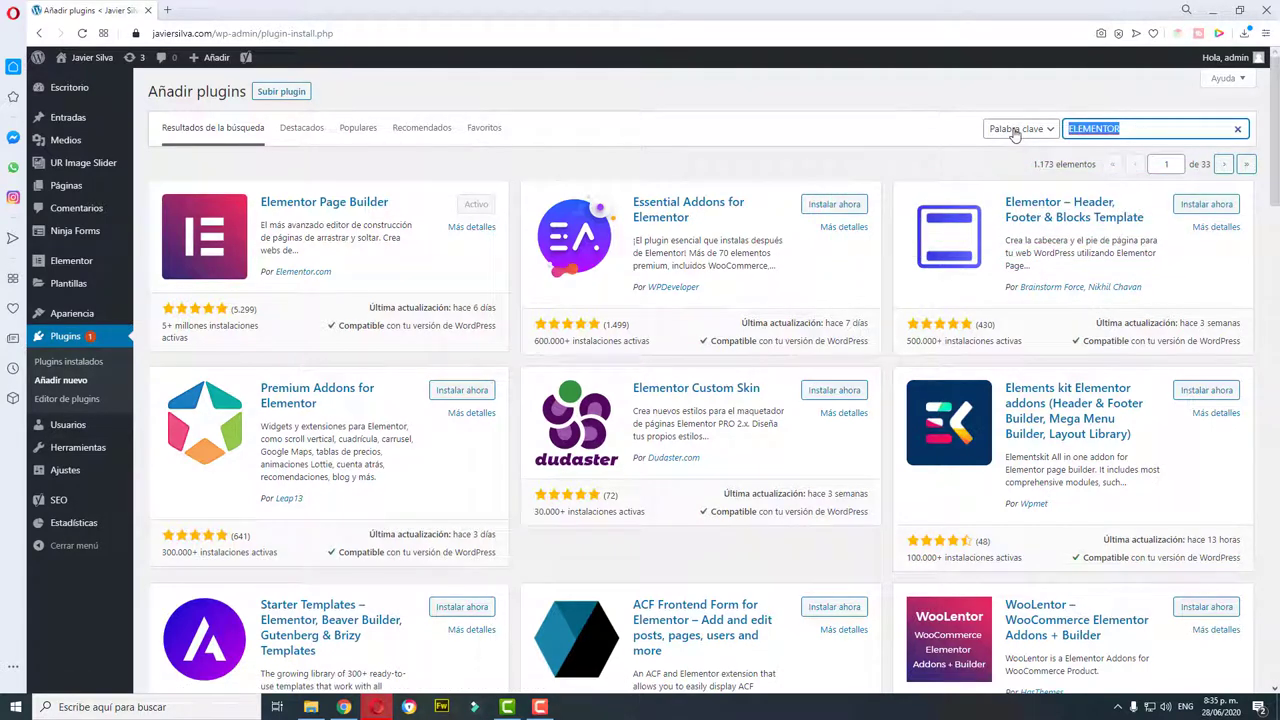
{"action": "type", "text": "NiNJ"}
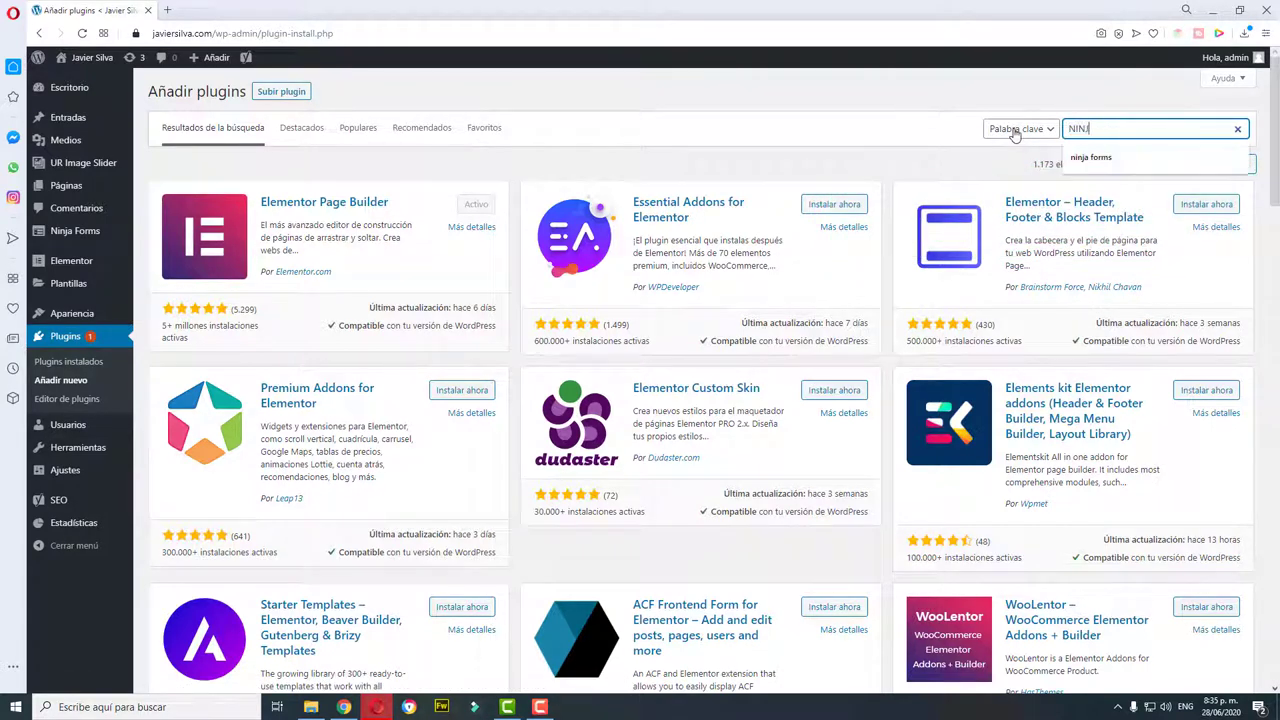
{"action": "type", "text": "A FORMS"}
{"action": "key", "text": "Return"}
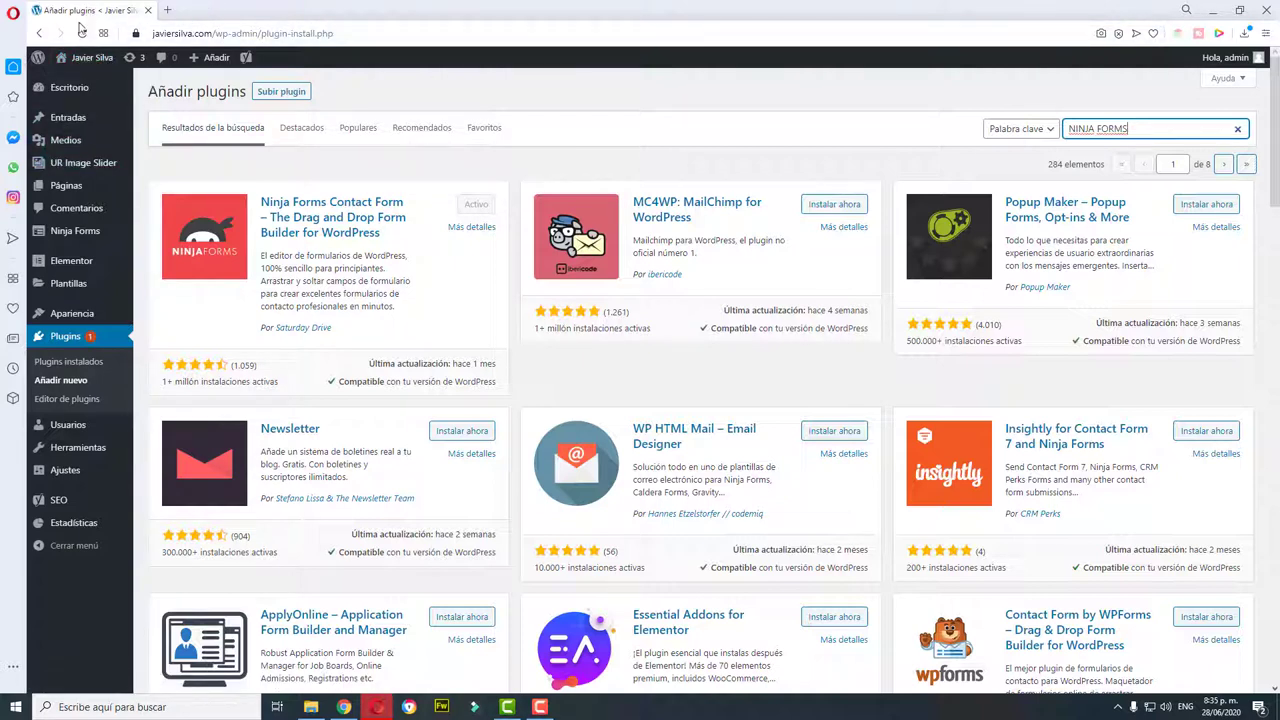
{"action": "mouse_move", "coordinate": [80, 188]}
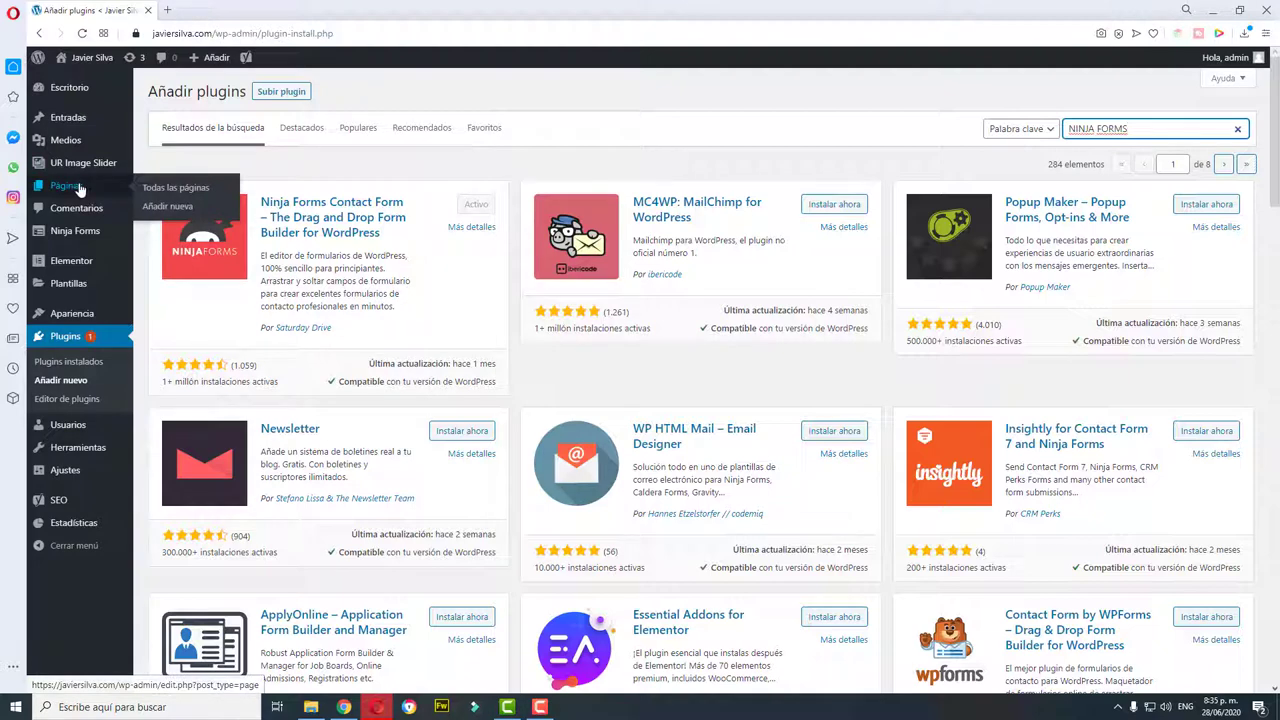
Step: Create a new page titled 'Descarga mi ebook gratis' and publish it
{"action": "left_click", "coordinate": [186, 215]}
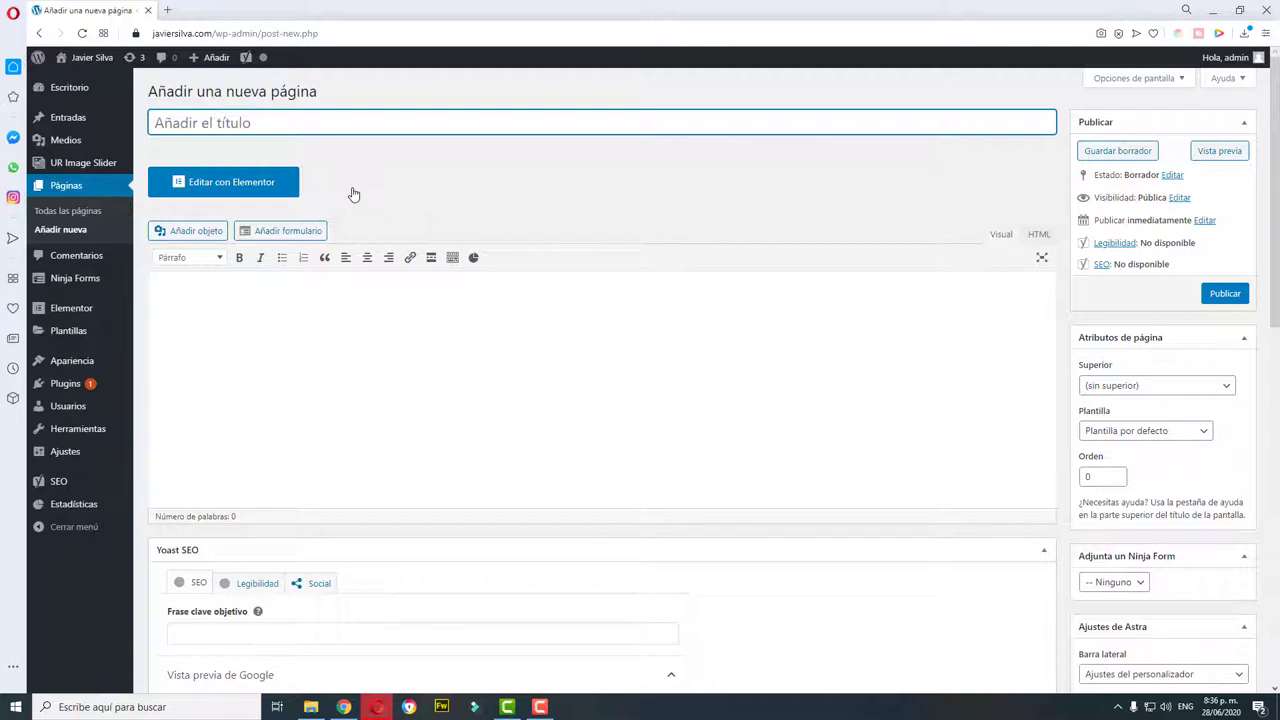
{"action": "left_click", "coordinate": [361, 123]}
{"action": "type", "text": "dESCARGA"}
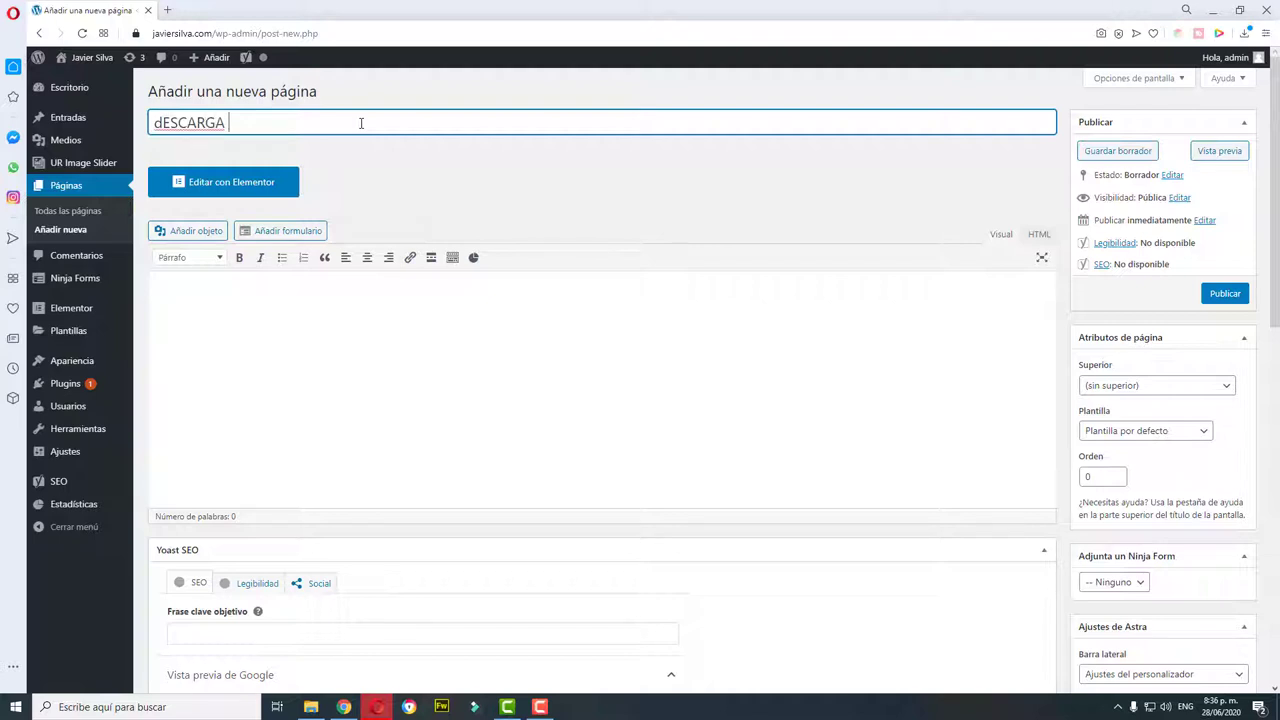
{"action": "key", "text": "Delete"}
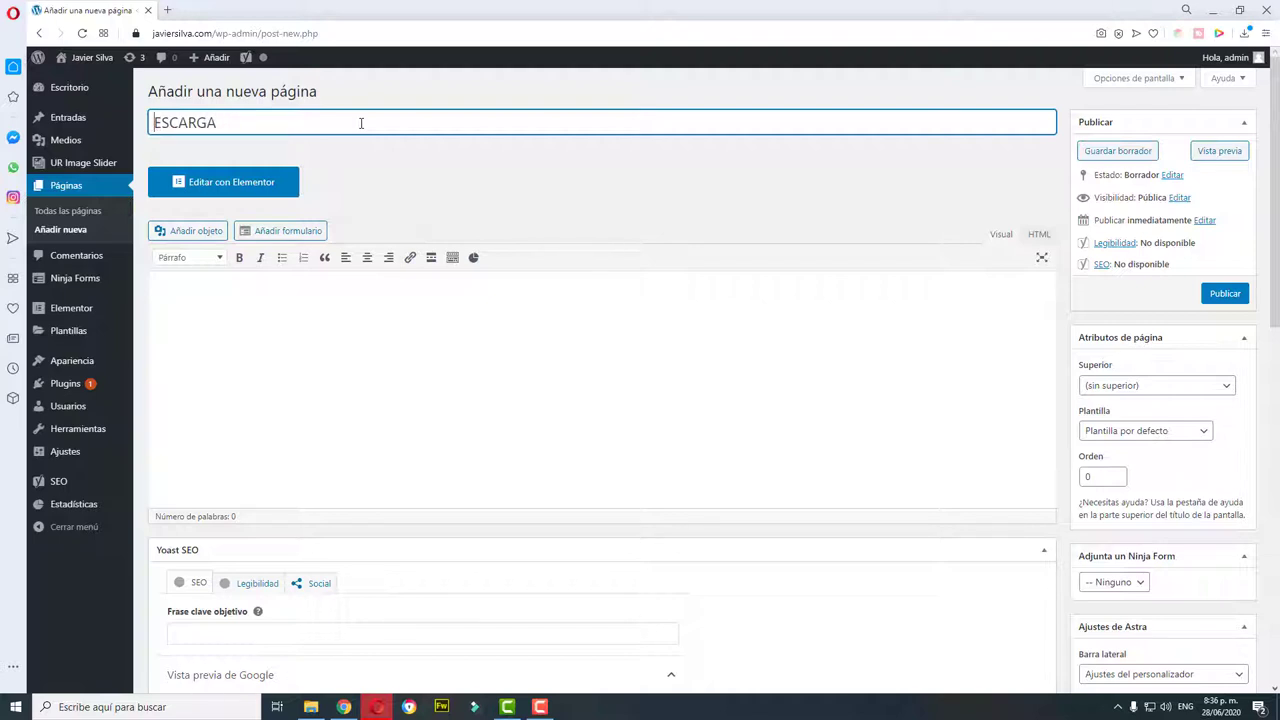
{"action": "key", "text": "Delete"}
{"action": "key", "text": "Delete"}
{"action": "key", "text": "Delete"}
{"action": "key", "text": "Delete"}
{"action": "key", "text": "Delete"}
{"action": "key", "text": "Delete"}
{"action": "key", "text": "Delete"}
{"action": "type", "text": "Descarga mi eboo"}
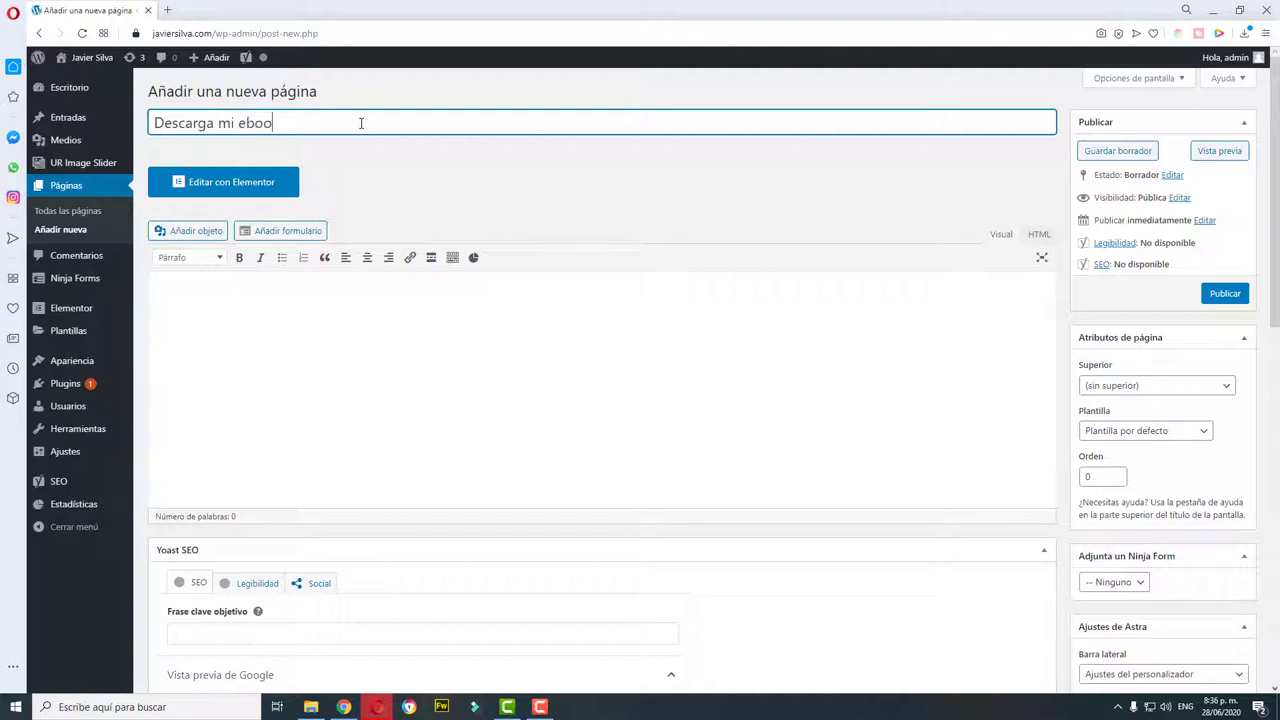
{"action": "type", "text": "k gratis"}
{"action": "left_click", "coordinate": [1225, 293]}
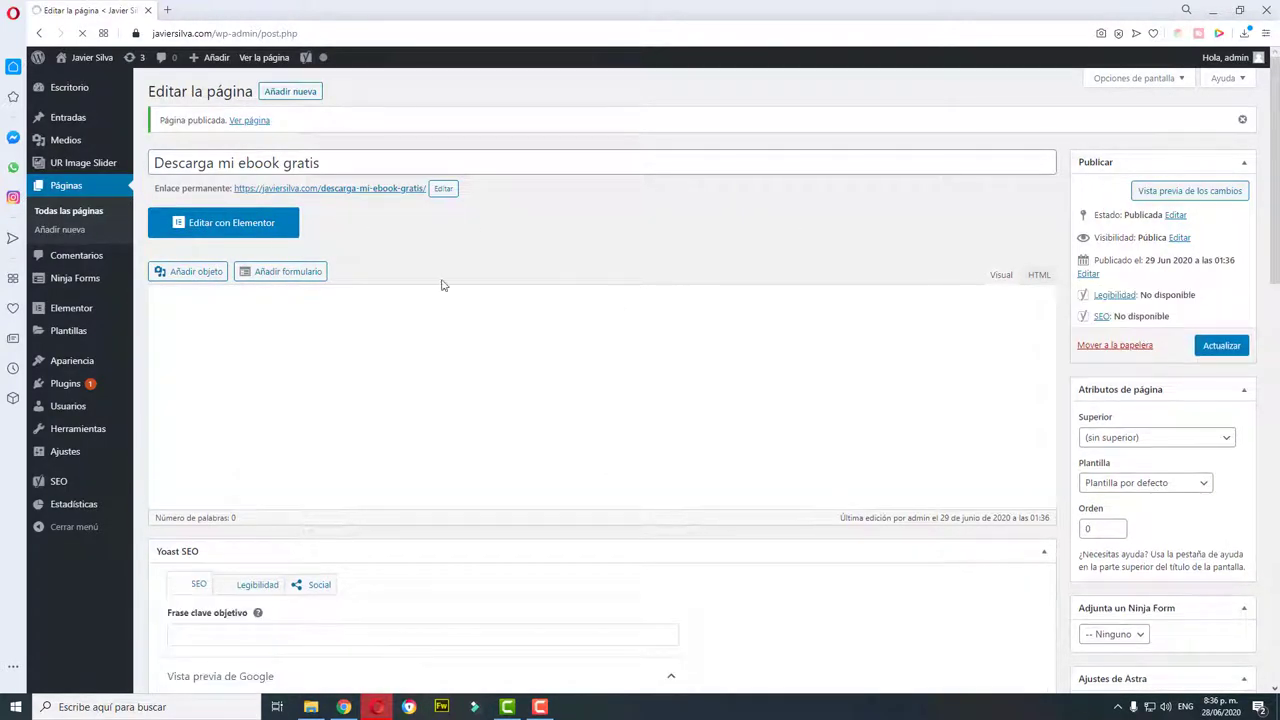
Step: Open the ebook page in Elementor and bring up the 'Elige tu estructura' picker
{"action": "left_click", "coordinate": [253, 230]}
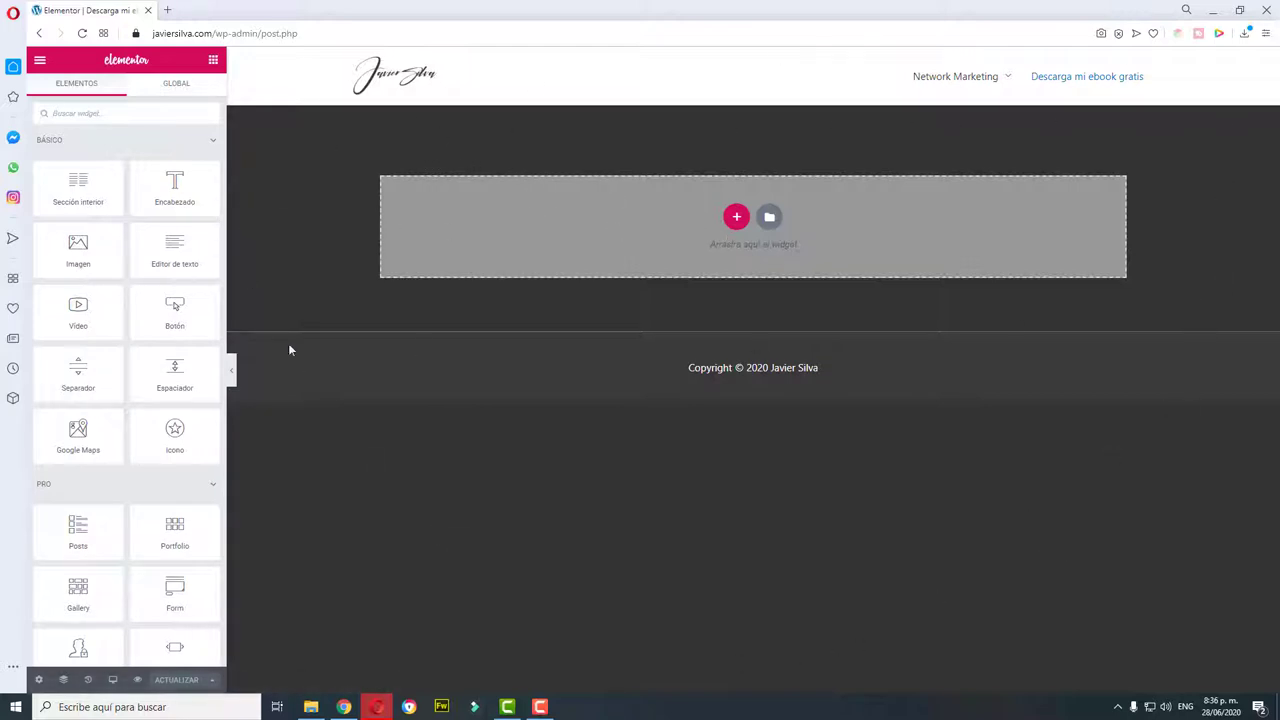
{"action": "left_click", "coordinate": [231, 372]}
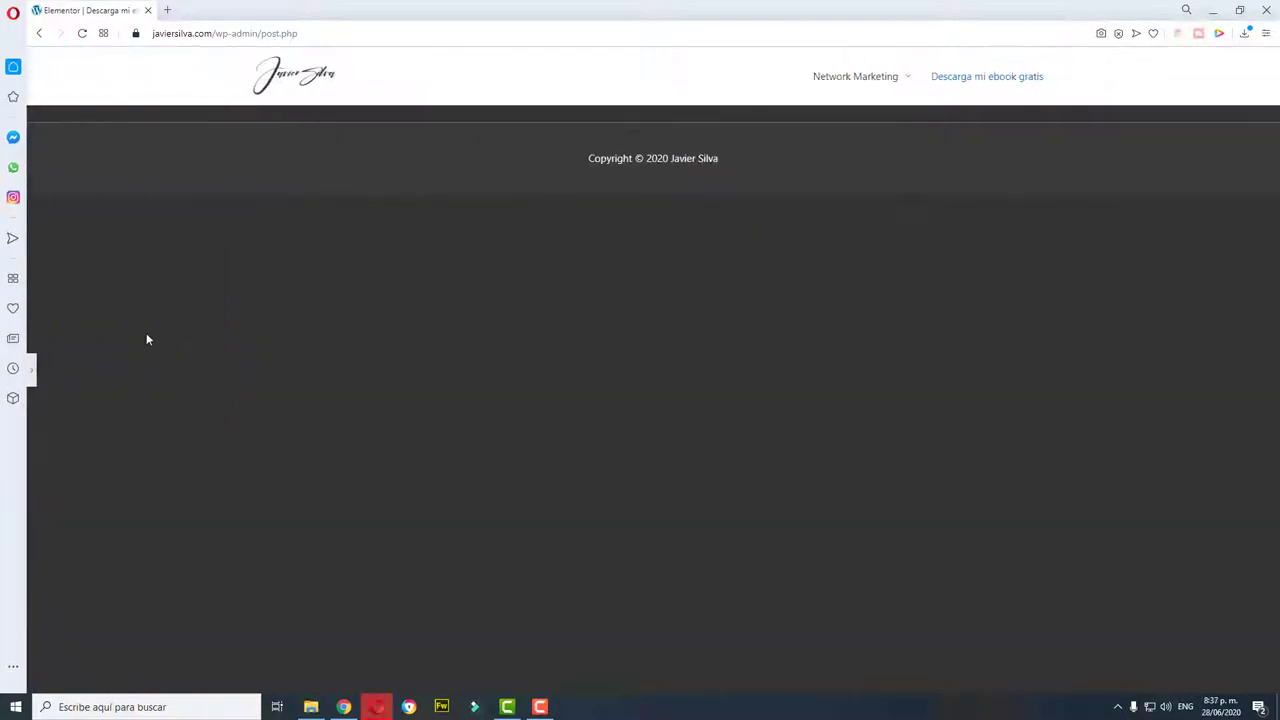
{"action": "left_click", "coordinate": [32, 376]}
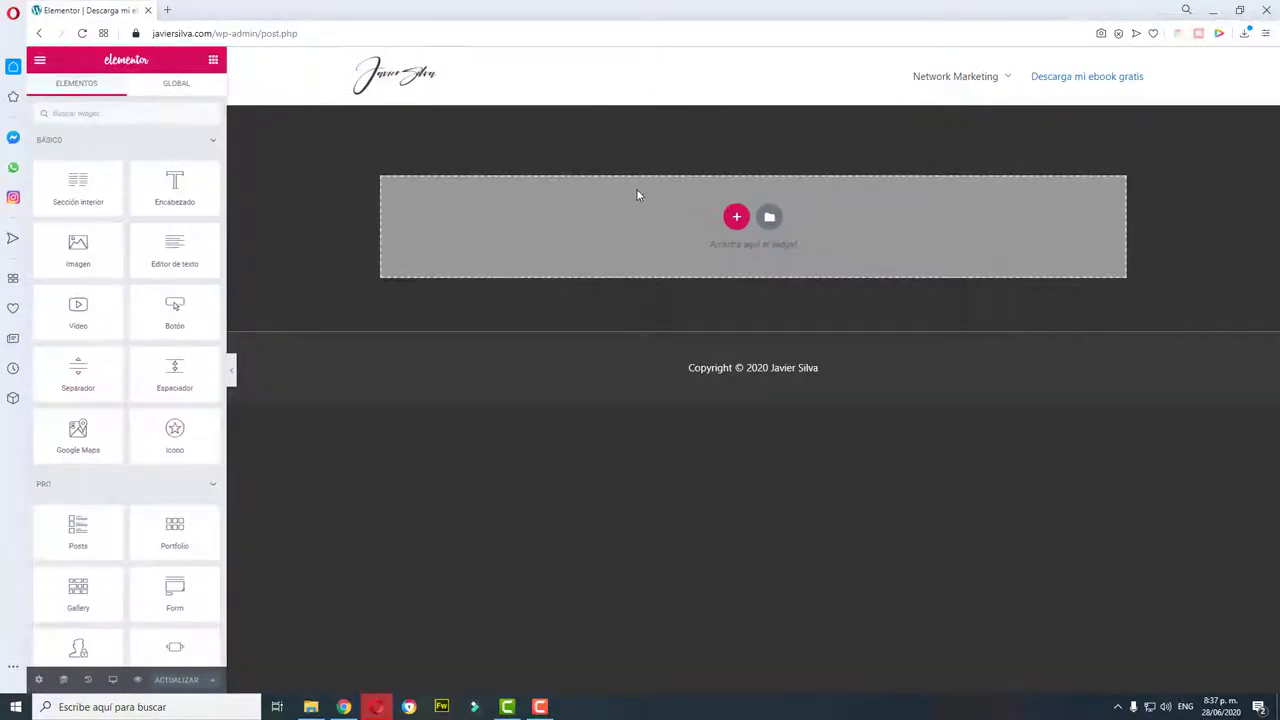
{"action": "left_click", "coordinate": [737, 218]}
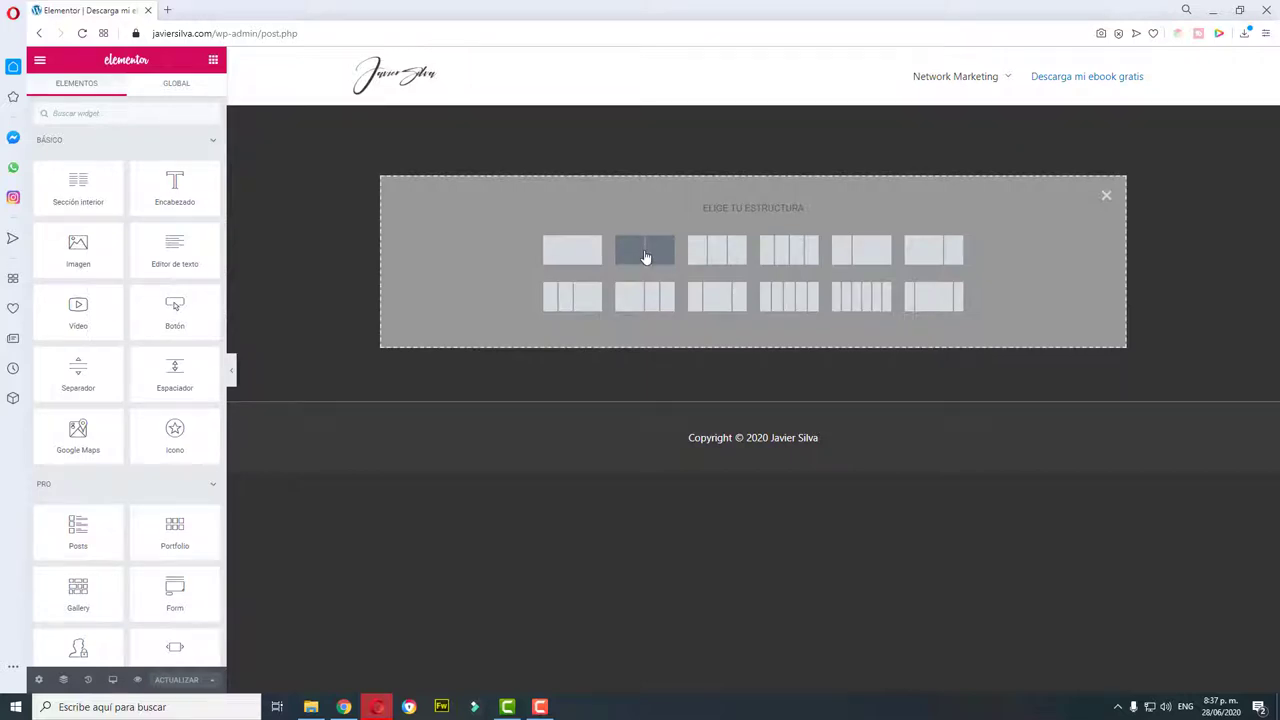
Step: Add a two-column section with an Encabezado heading in the left column and delete its placeholder text
{"action": "left_click", "coordinate": [645, 257]}
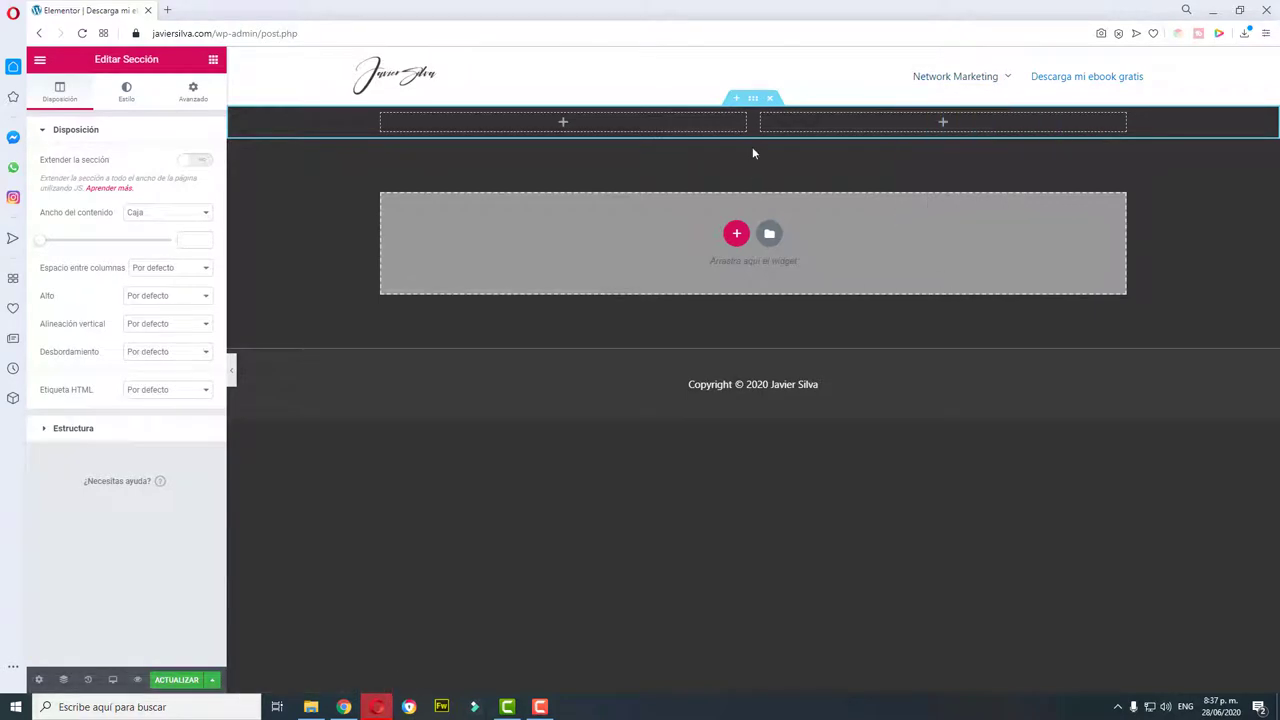
{"action": "left_click", "coordinate": [563, 124]}
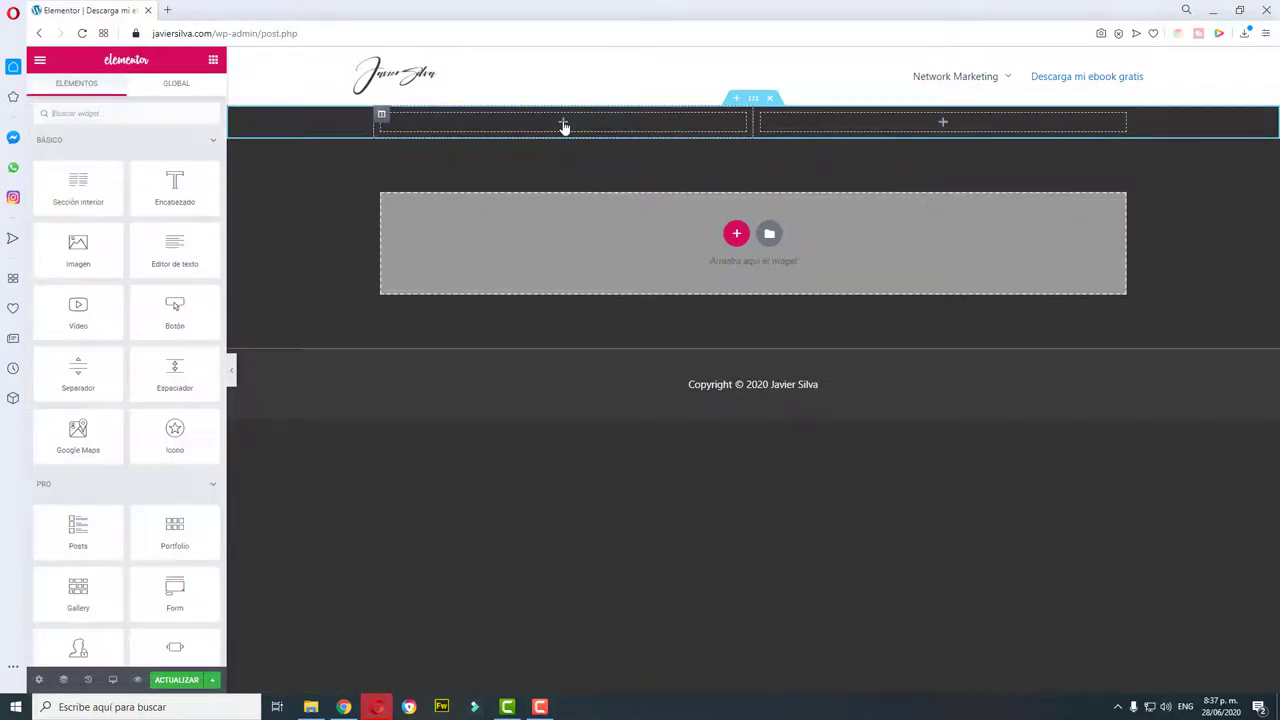
{"action": "left_click_drag", "start_coordinate": [174, 192], "coordinate": [566, 132]}
{"action": "left_click_drag", "start_coordinate": [565, 131], "coordinate": [560, 140]}
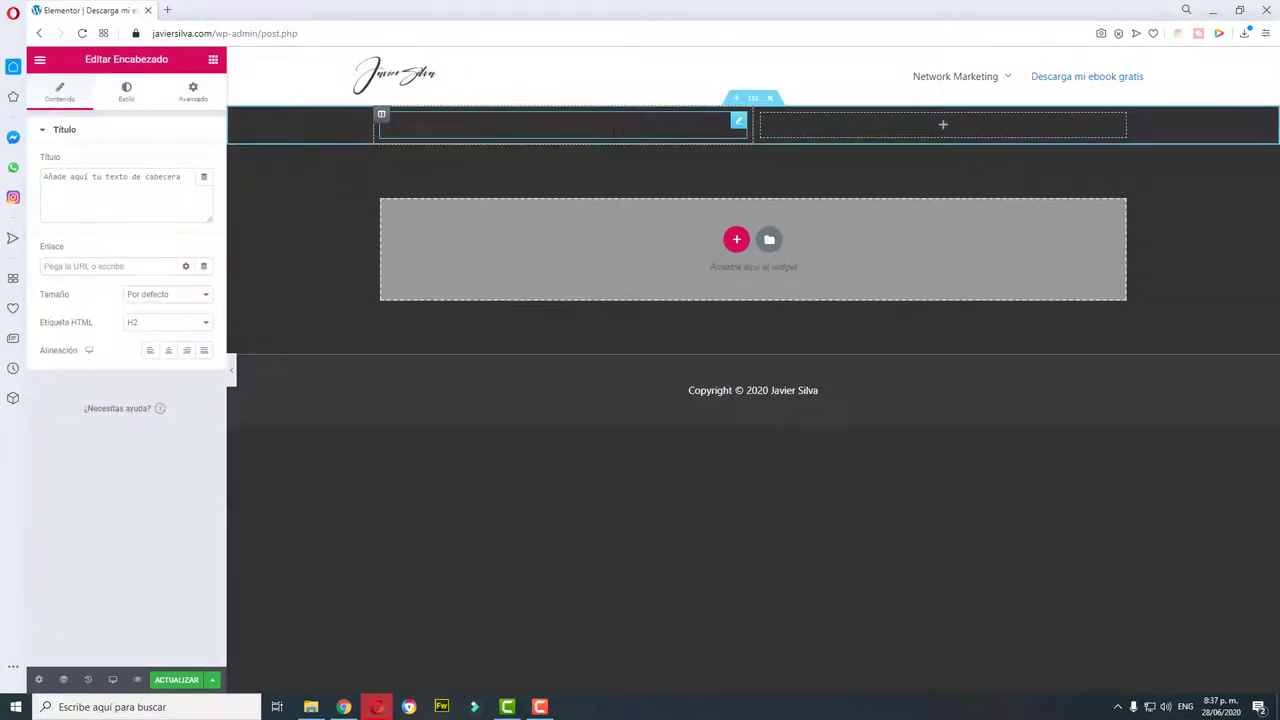
{"action": "triple_click", "coordinate": [616, 131]}
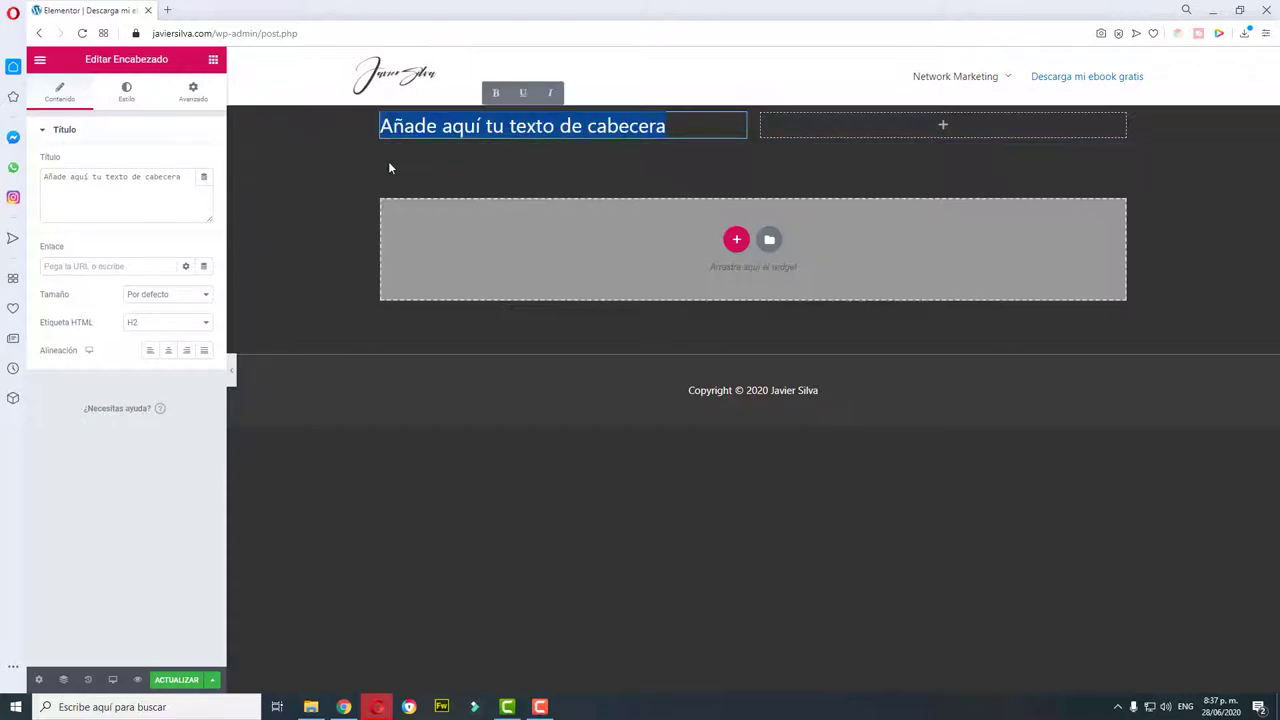
{"action": "key", "text": "BackSpace"}
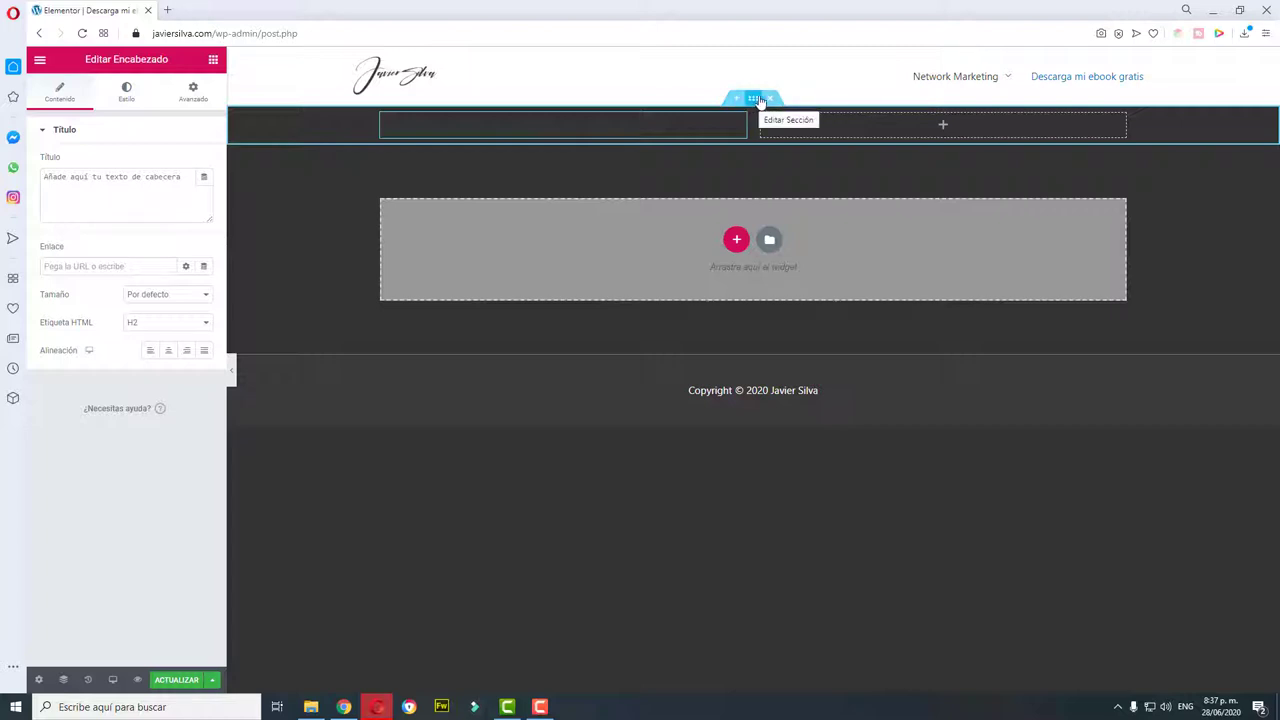
Step: Give the section a gradient background overlay from #FF0000 to black
{"action": "left_click", "coordinate": [754, 100]}
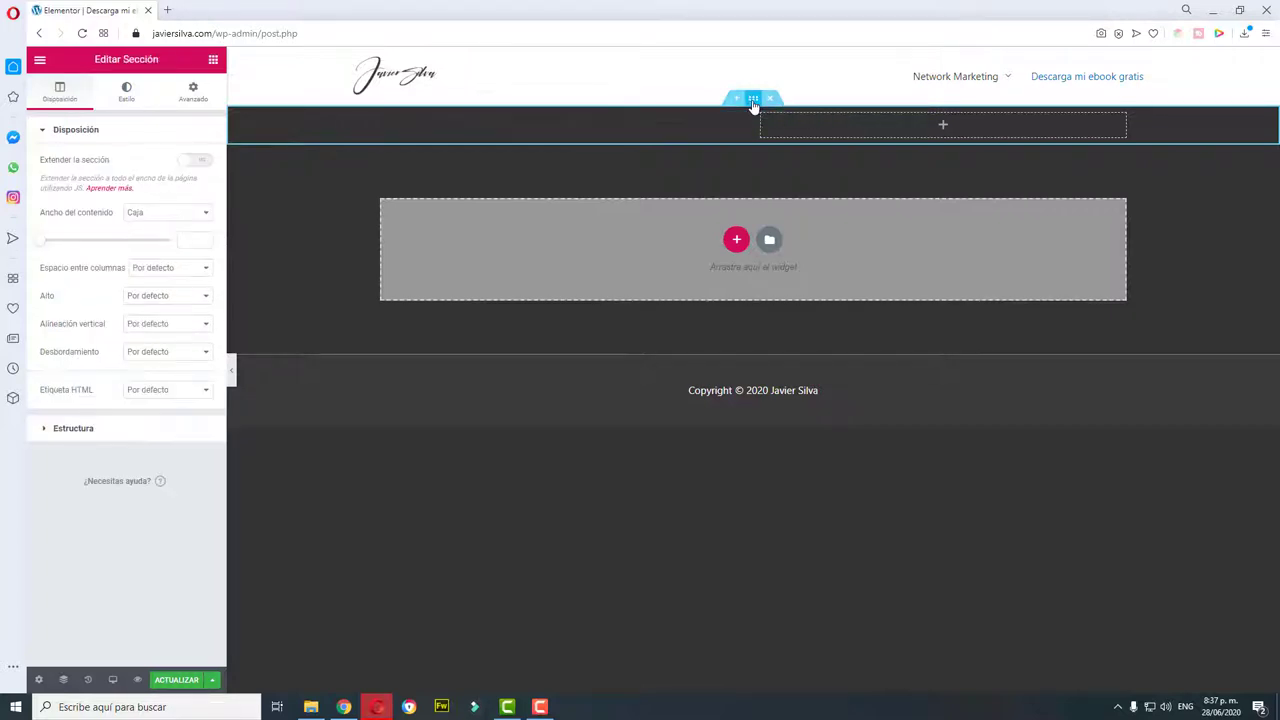
{"action": "left_click", "coordinate": [128, 100]}
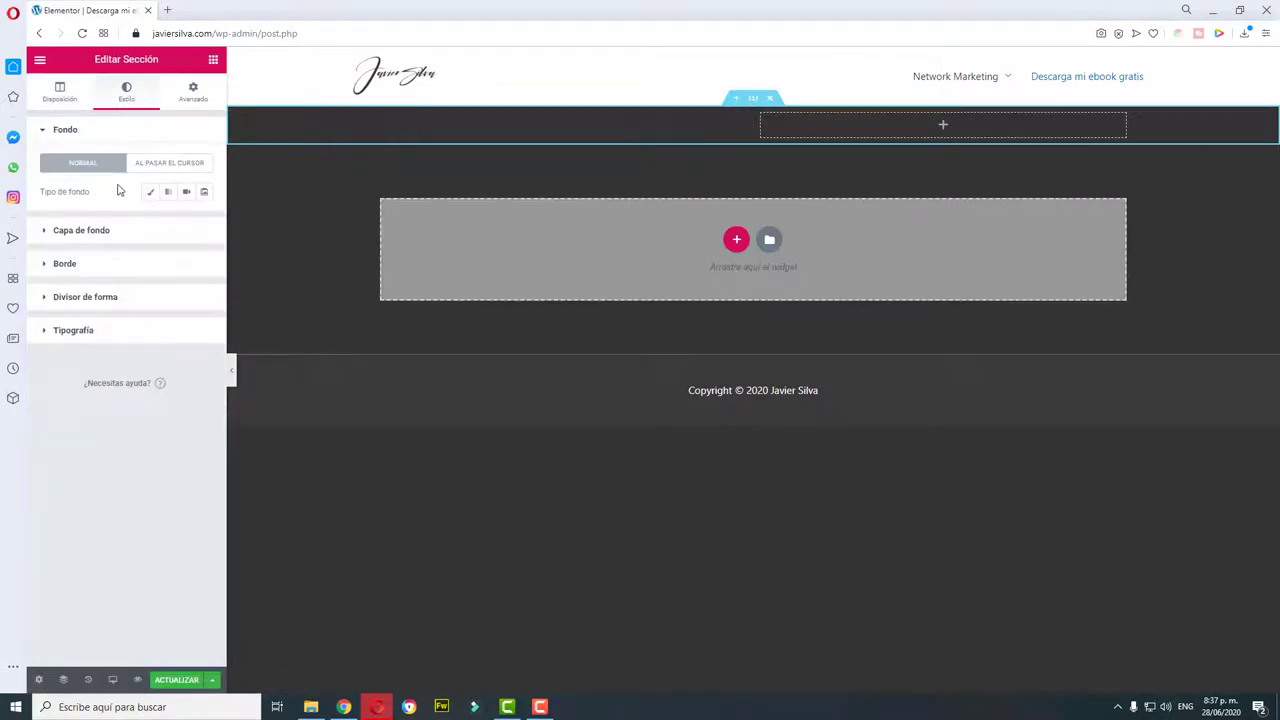
{"action": "left_click", "coordinate": [46, 234]}
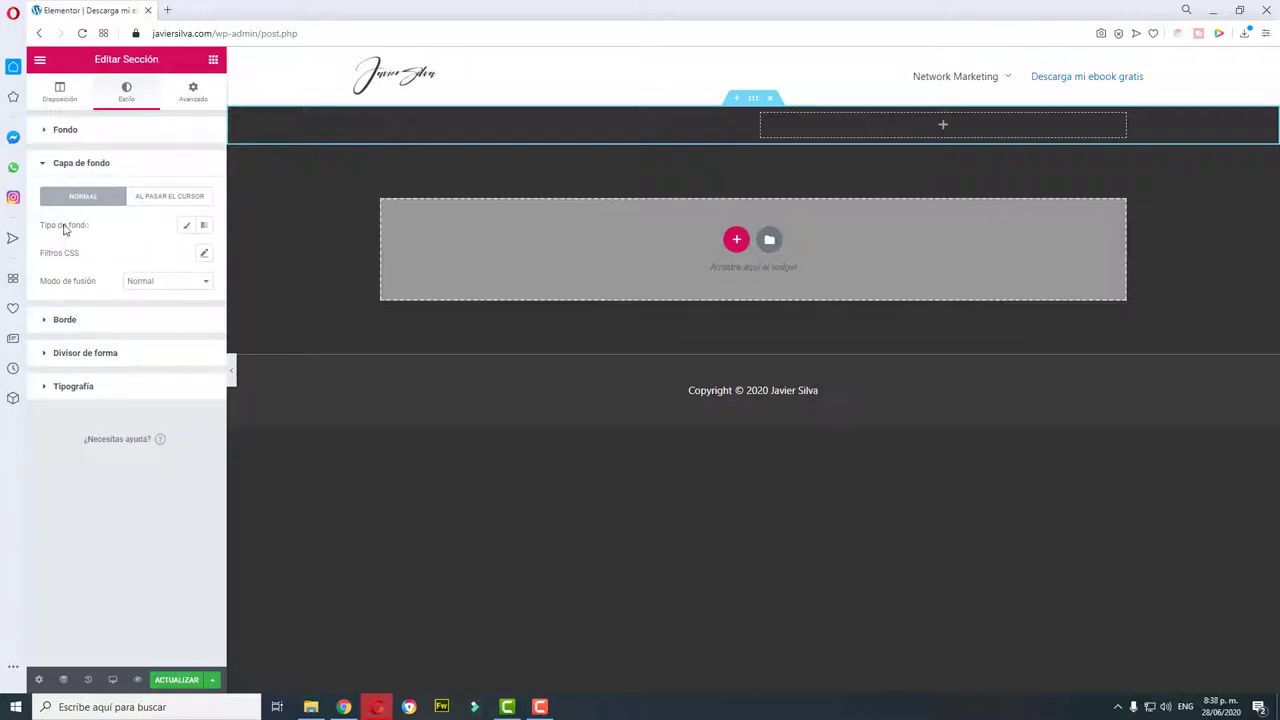
{"action": "left_click", "coordinate": [202, 227]}
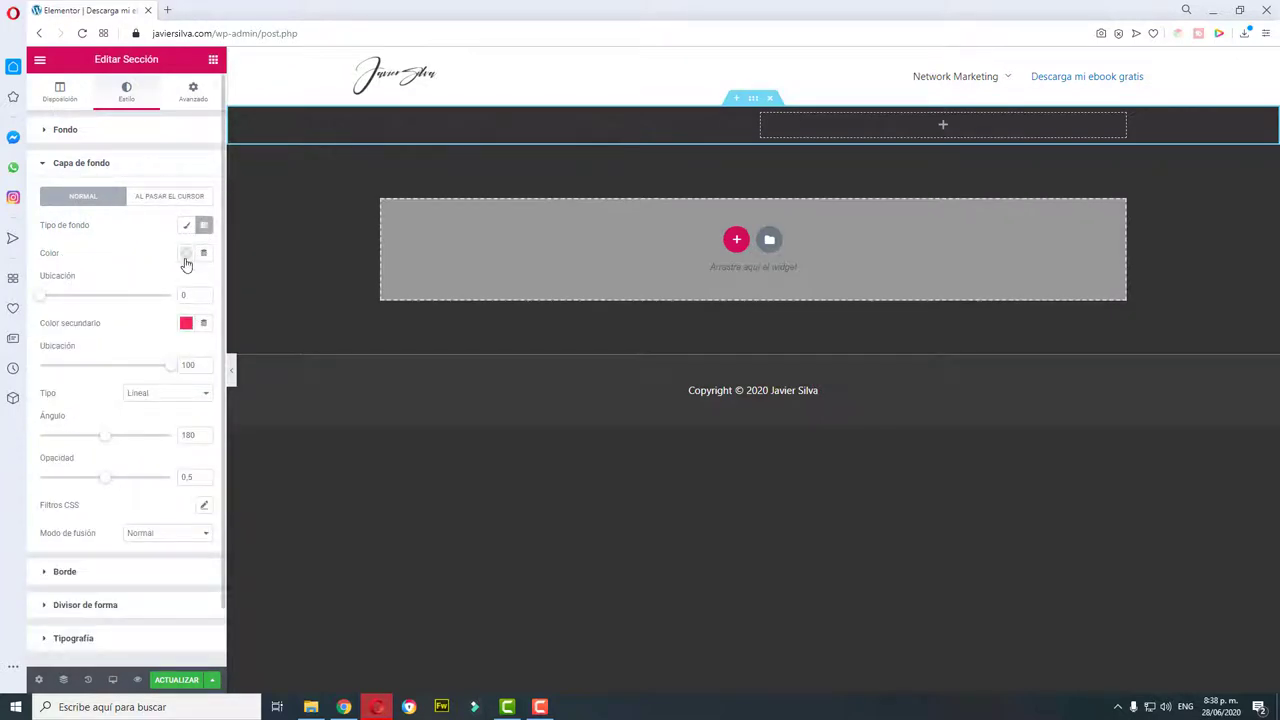
{"action": "left_click", "coordinate": [186, 253]}
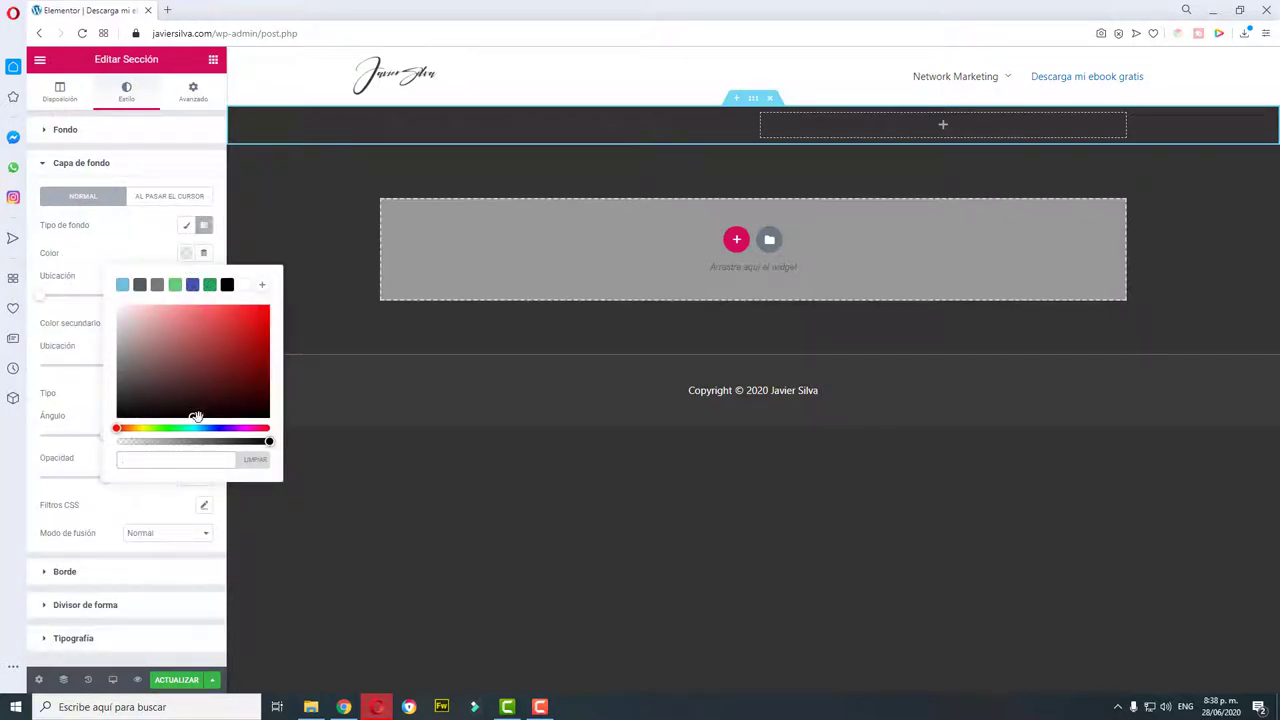
{"action": "left_click_drag", "start_coordinate": [194, 418], "coordinate": [273, 303]}
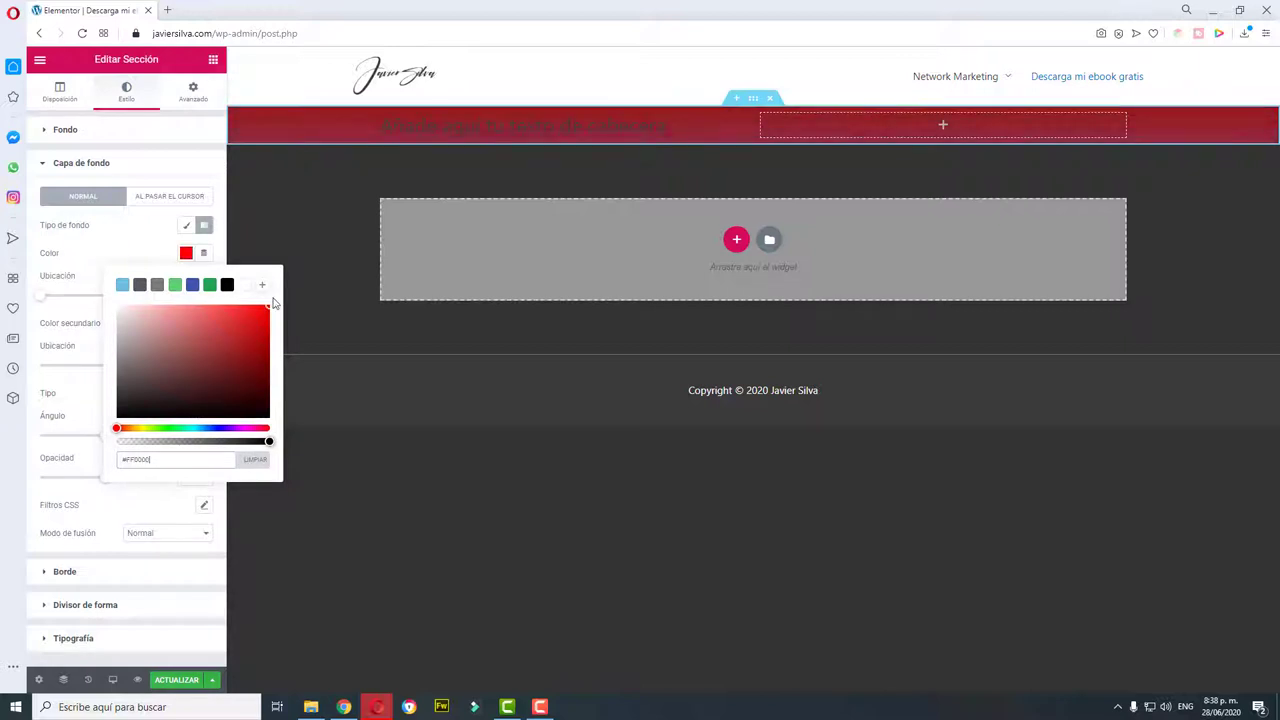
{"action": "left_click", "coordinate": [120, 237]}
{"action": "left_click", "coordinate": [186, 323]}
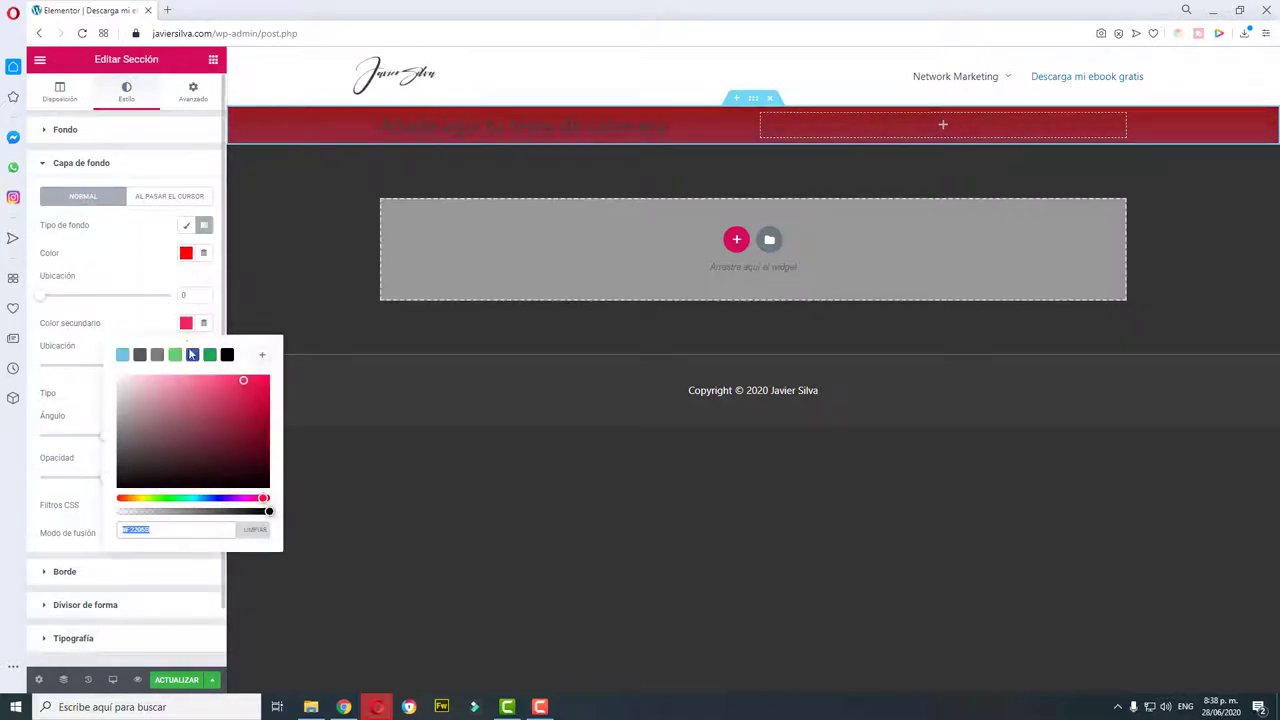
{"action": "left_click", "coordinate": [227, 356]}
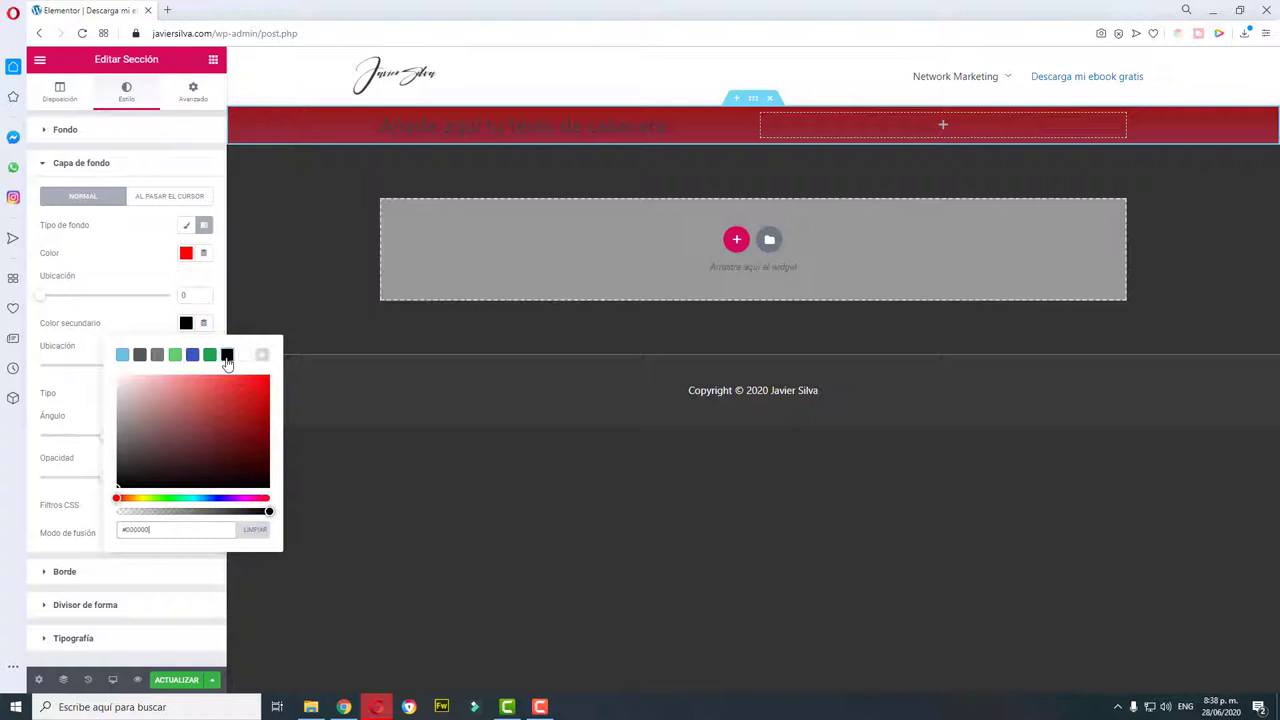
{"action": "left_click", "coordinate": [147, 268]}
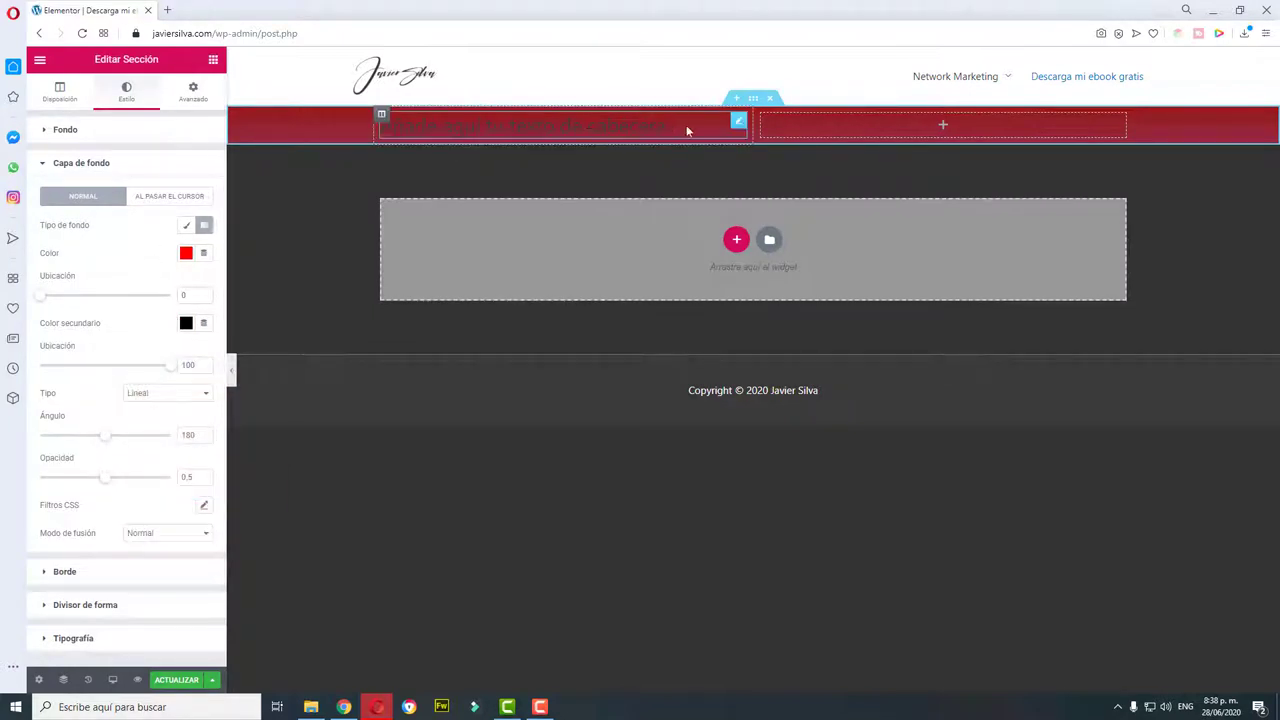
Step: Save the page changes with ACTUALIZAR
{"action": "left_click_drag", "start_coordinate": [686, 130], "coordinate": [382, 146]}
{"action": "left_click", "coordinate": [439, 156]}
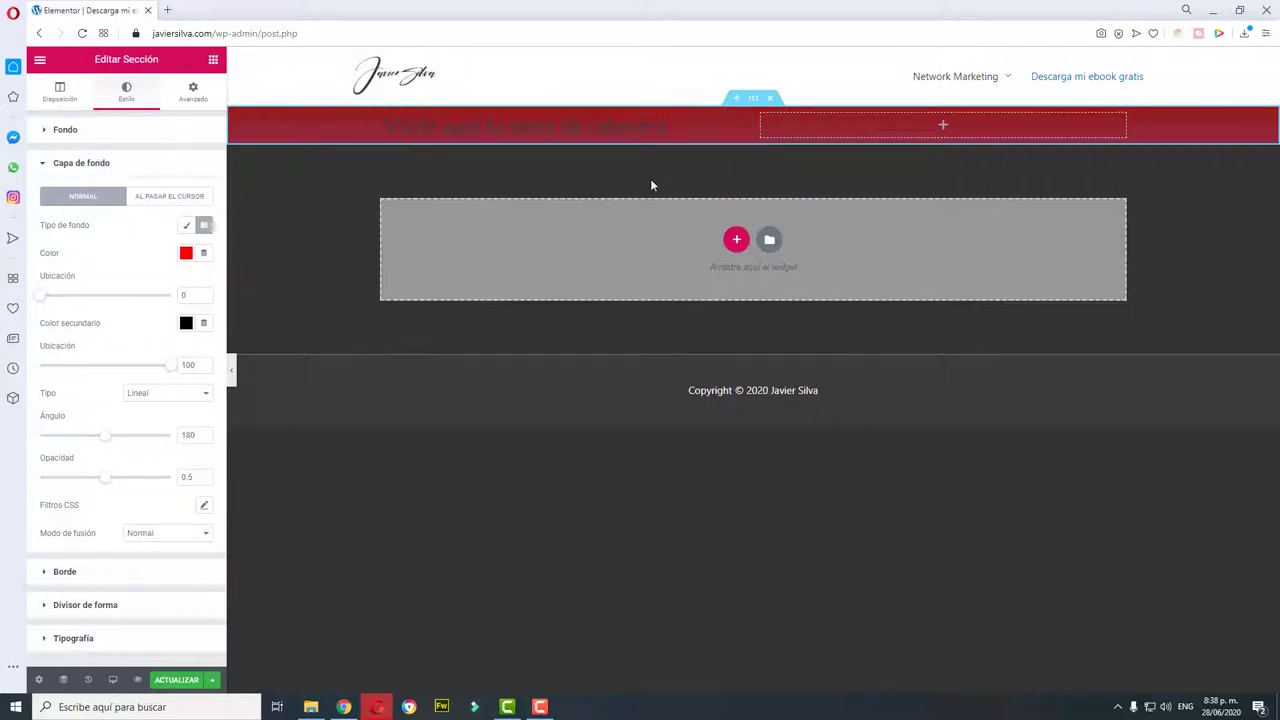
{"action": "left_click", "coordinate": [176, 680]}
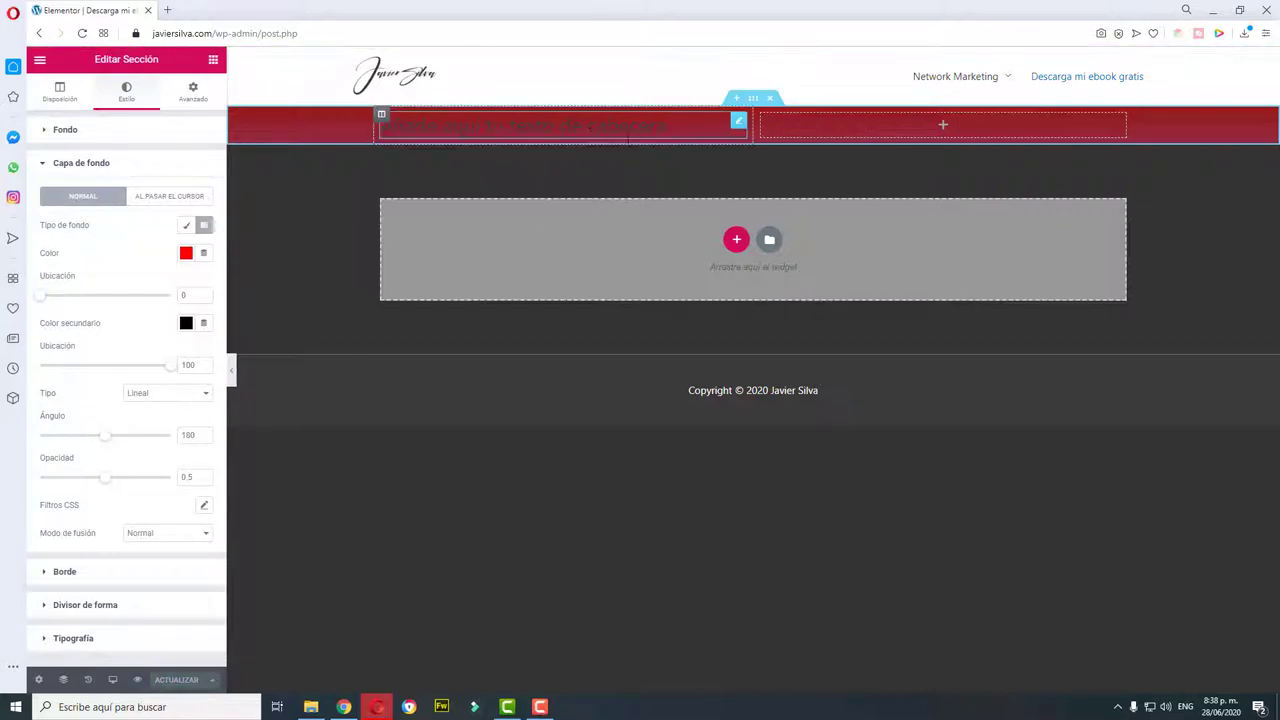
Step: Change the heading title to 'DESCARGA MI EBOOK TOTALMENTE GRATIS' and centre-align it
{"action": "left_click", "coordinate": [738, 124]}
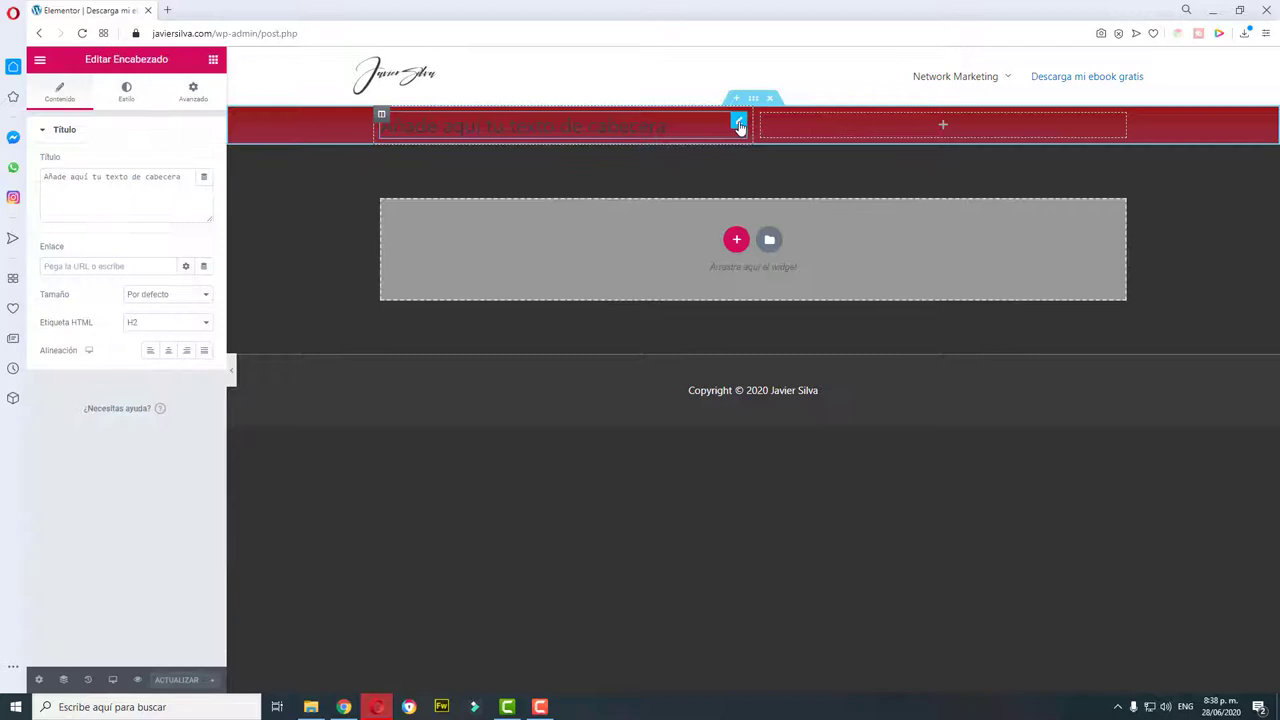
{"action": "triple_click", "coordinate": [143, 178]}
{"action": "type", "text": "DESCARGA MI EBOOK TOTALMENTE GR"}
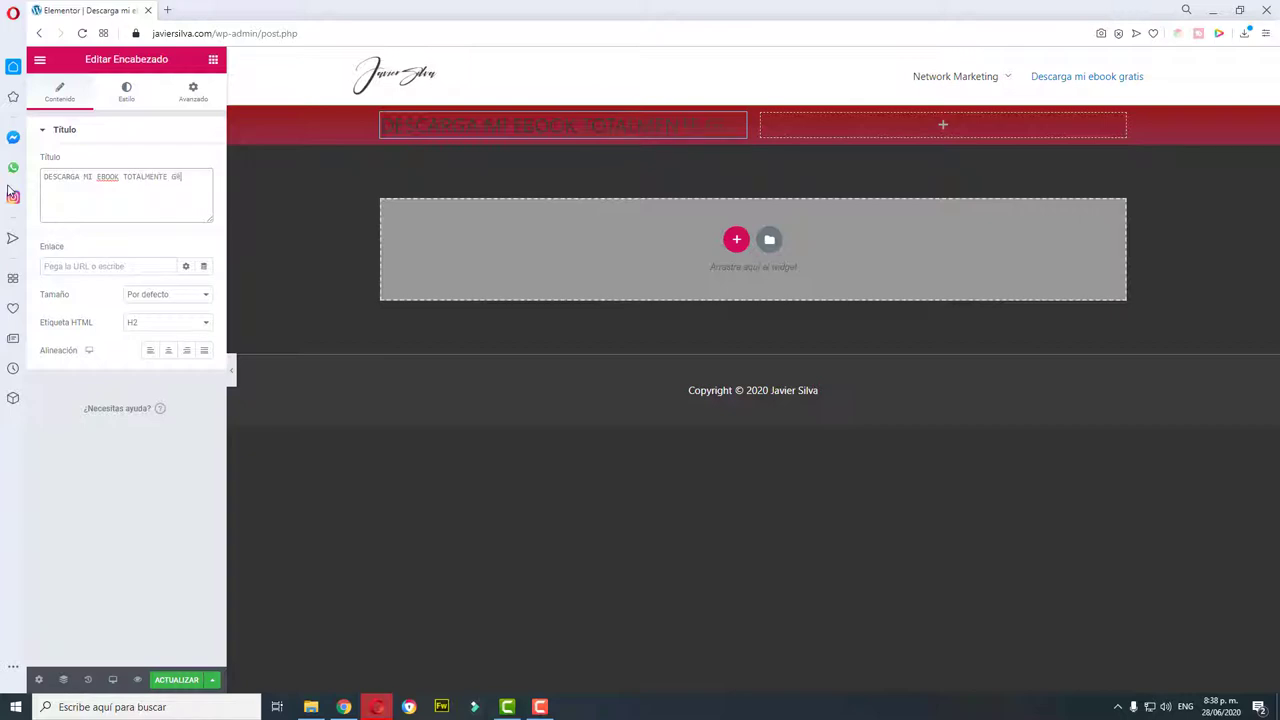
{"action": "type", "text": "ATIS"}
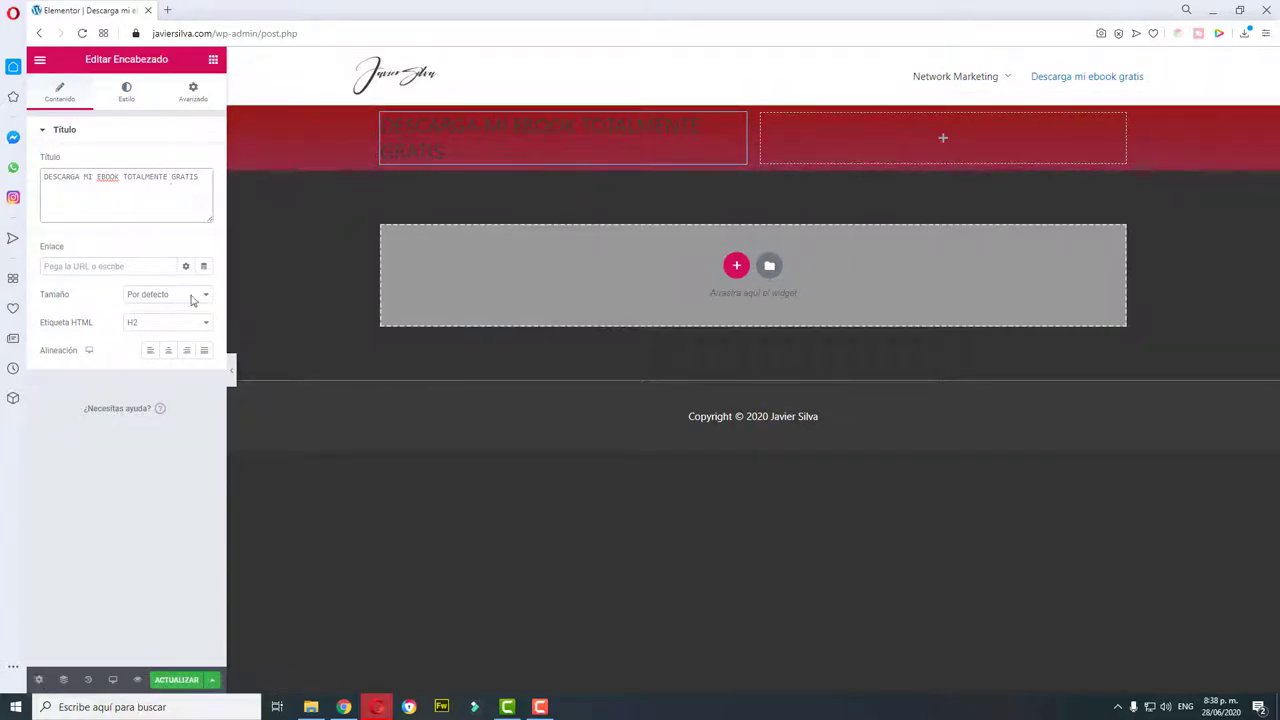
{"action": "left_click", "coordinate": [167, 351]}
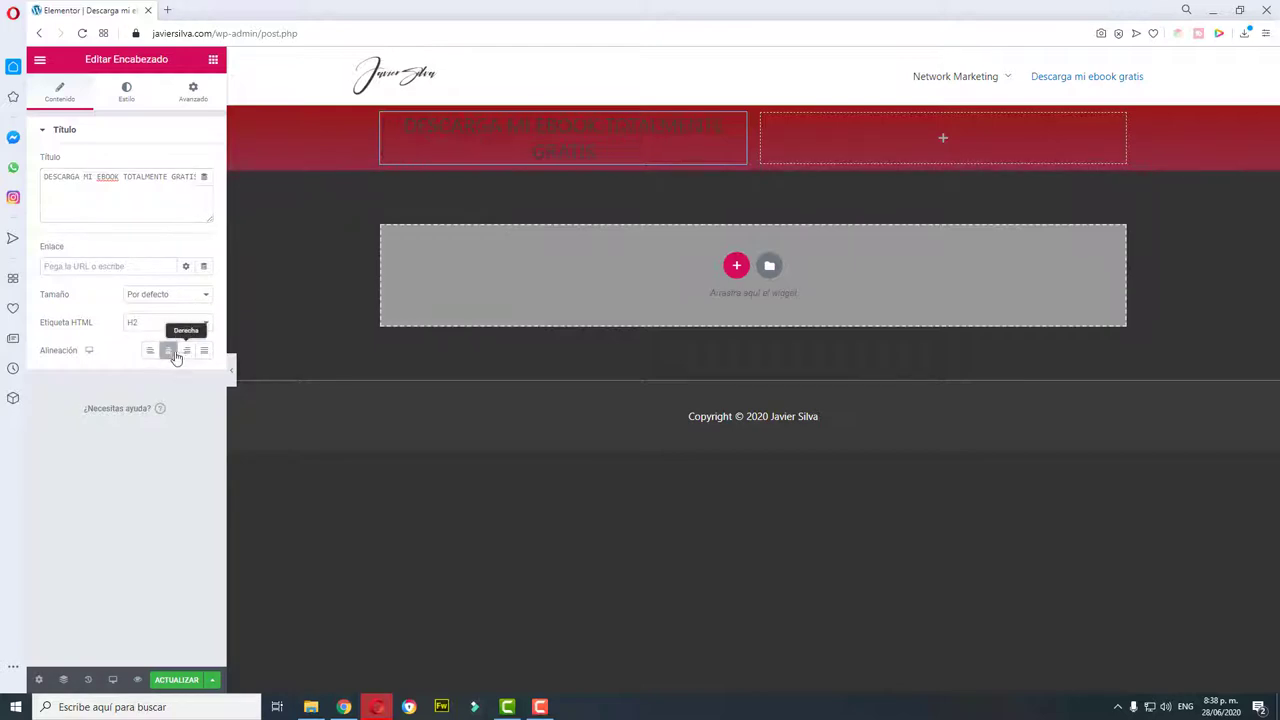
Step: Set the heading text colour to white (#FFFFFF), after briefly trying yellow
{"action": "left_click", "coordinate": [126, 90]}
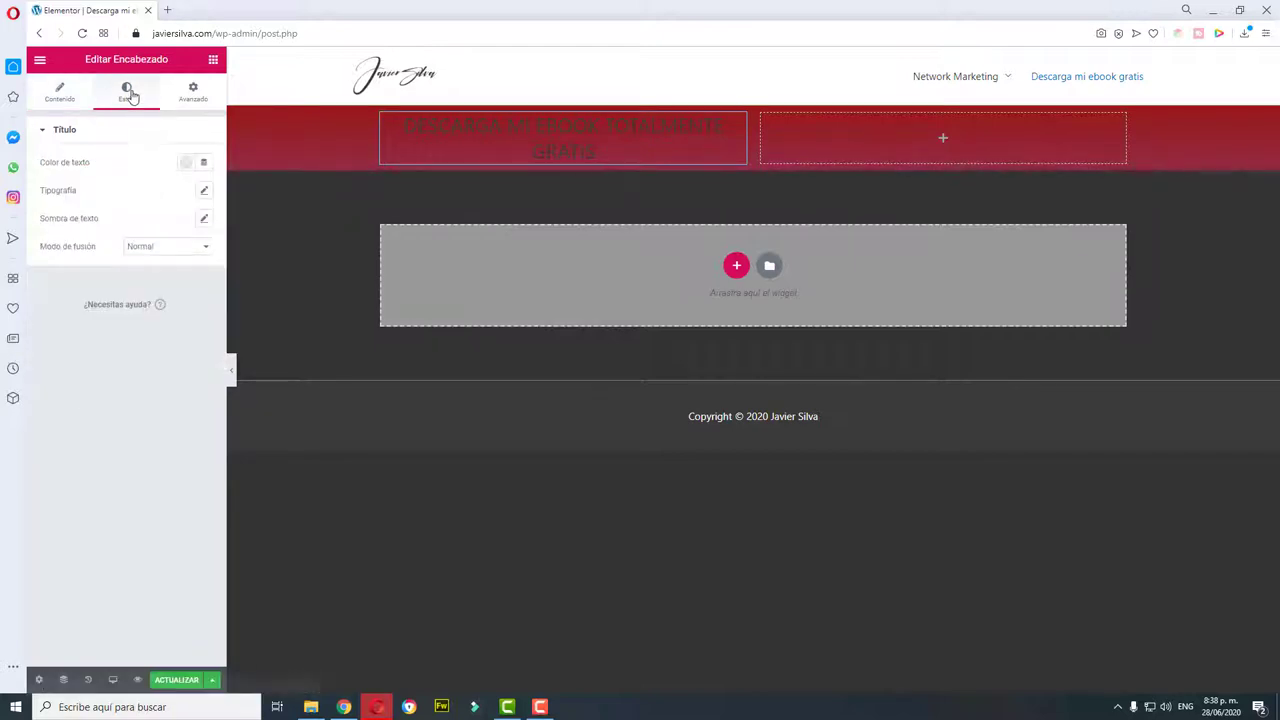
{"action": "left_click", "coordinate": [186, 165]}
{"action": "left_click", "coordinate": [243, 196]}
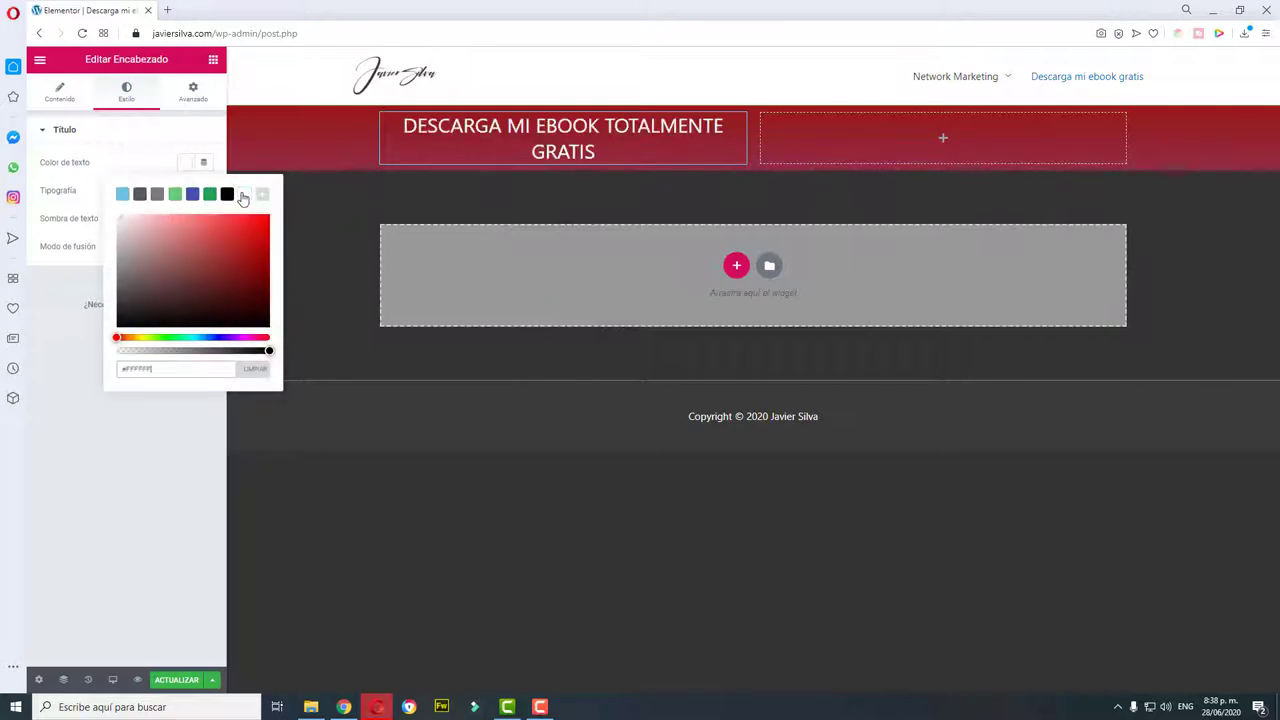
{"action": "left_click", "coordinate": [82, 362]}
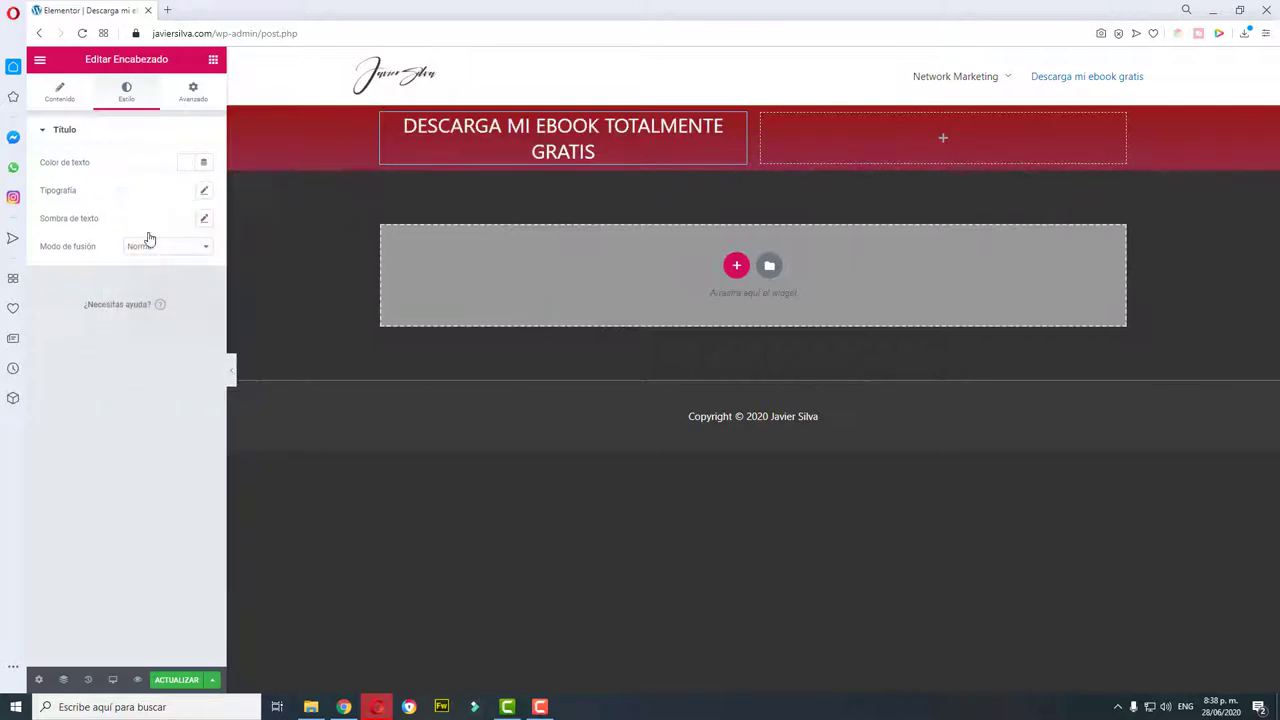
{"action": "left_click", "coordinate": [189, 166]}
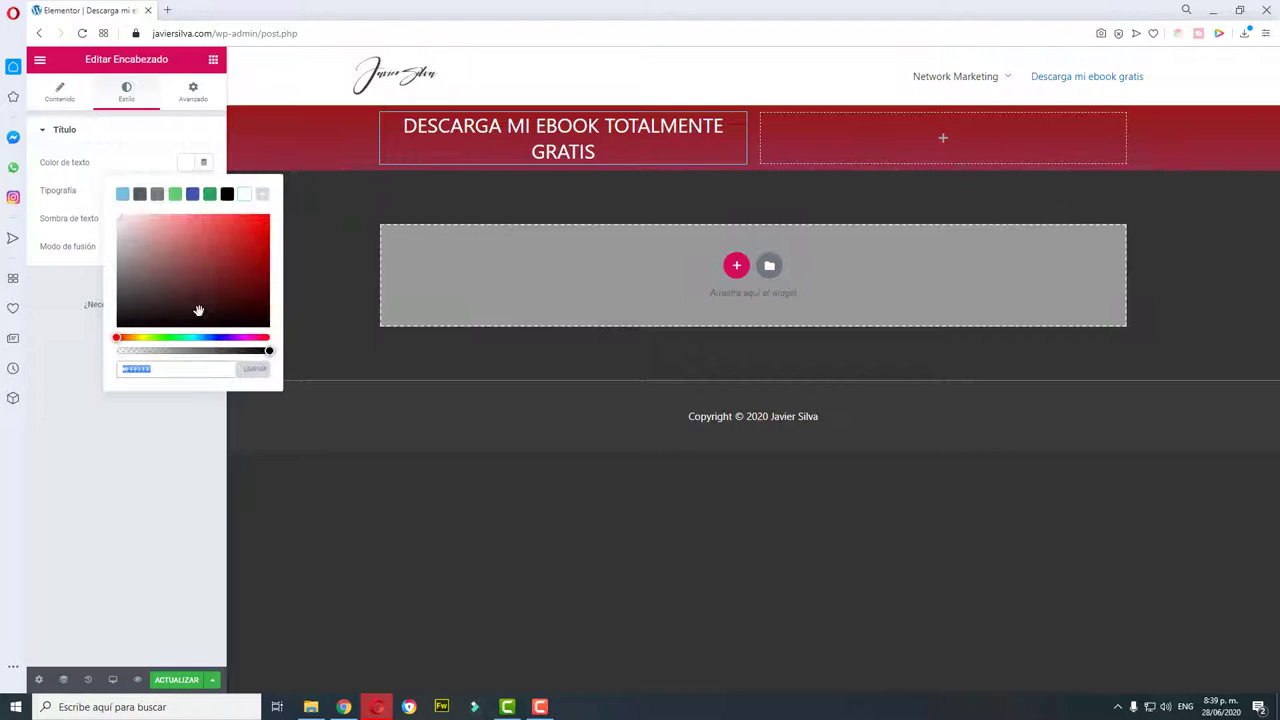
{"action": "left_click", "coordinate": [145, 344]}
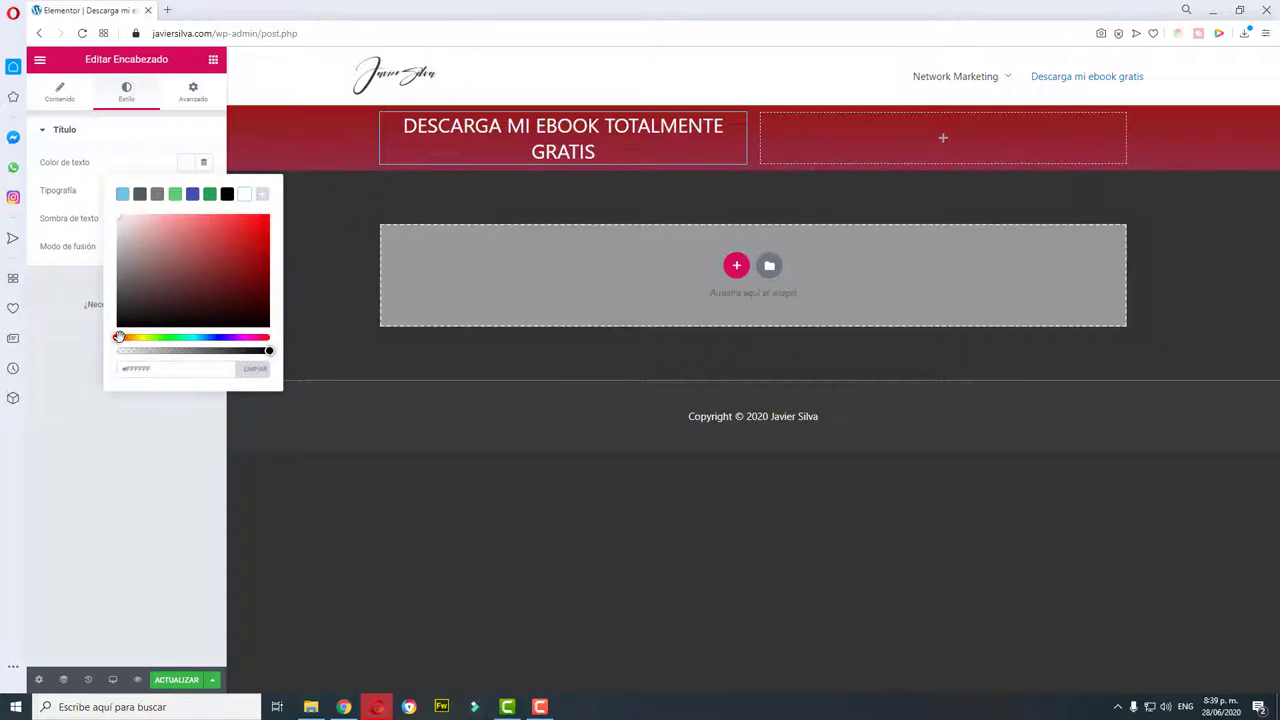
{"action": "left_click_drag", "start_coordinate": [119, 337], "coordinate": [146, 347]}
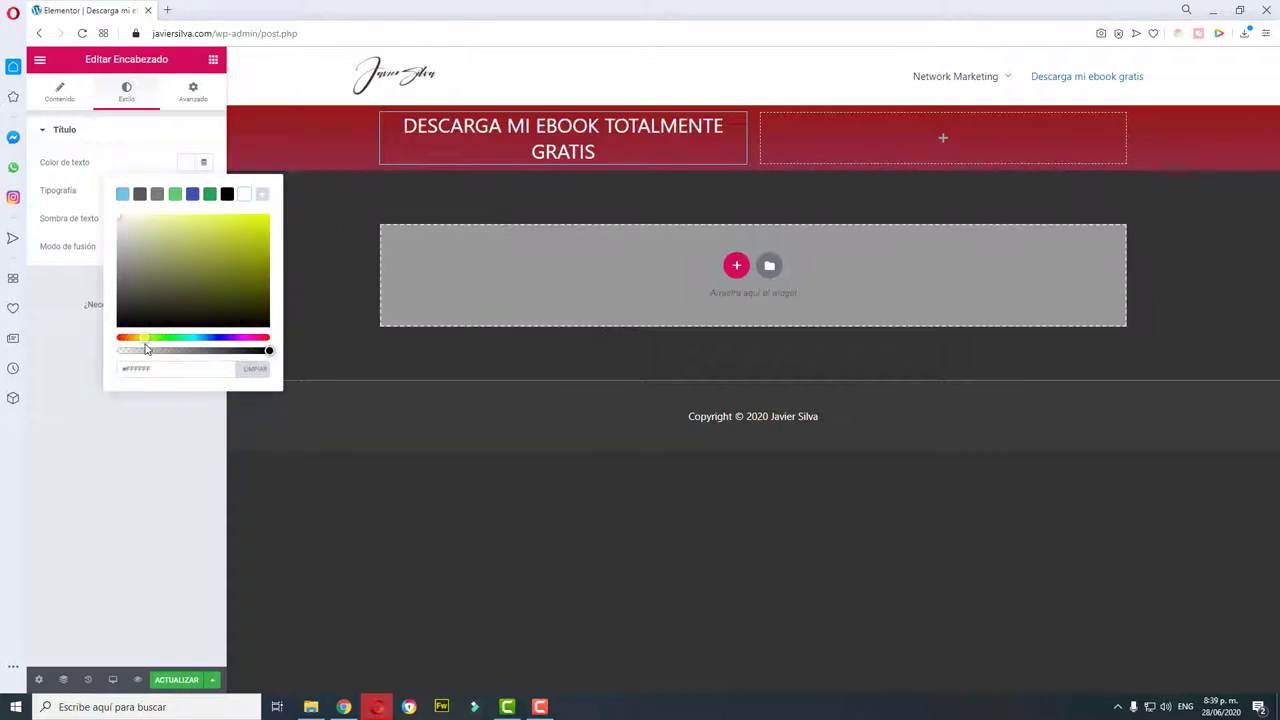
{"action": "left_click_drag", "start_coordinate": [249, 237], "coordinate": [215, 218]}
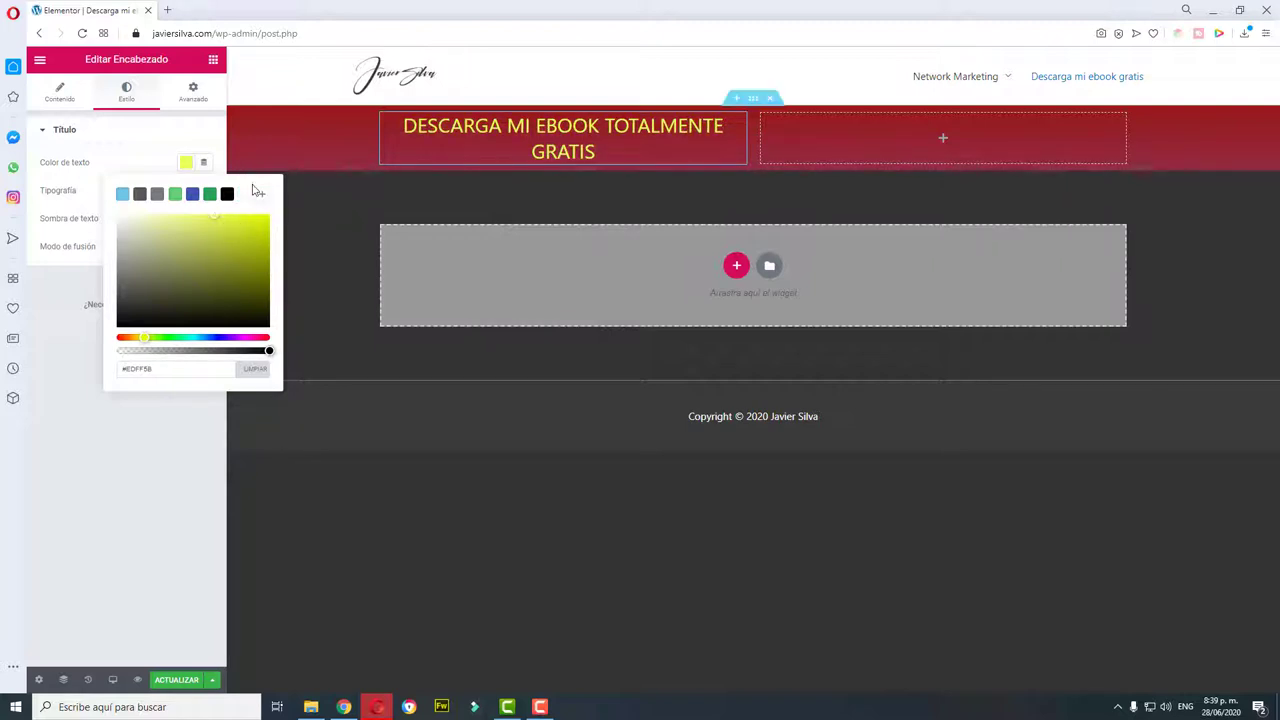
{"action": "left_click", "coordinate": [258, 194]}
{"action": "left_click", "coordinate": [70, 382]}
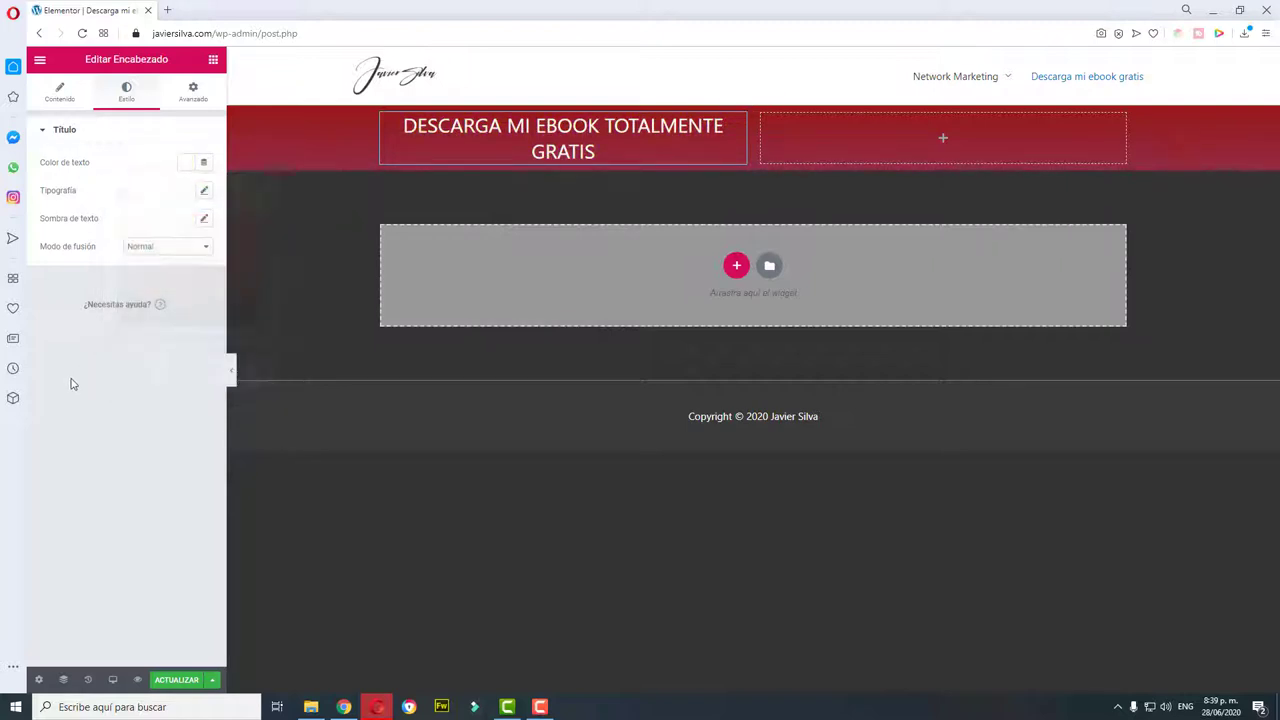
Step: Raise the heading's Typography size to 33 and open the Familia font list
{"action": "left_click", "coordinate": [203, 192]}
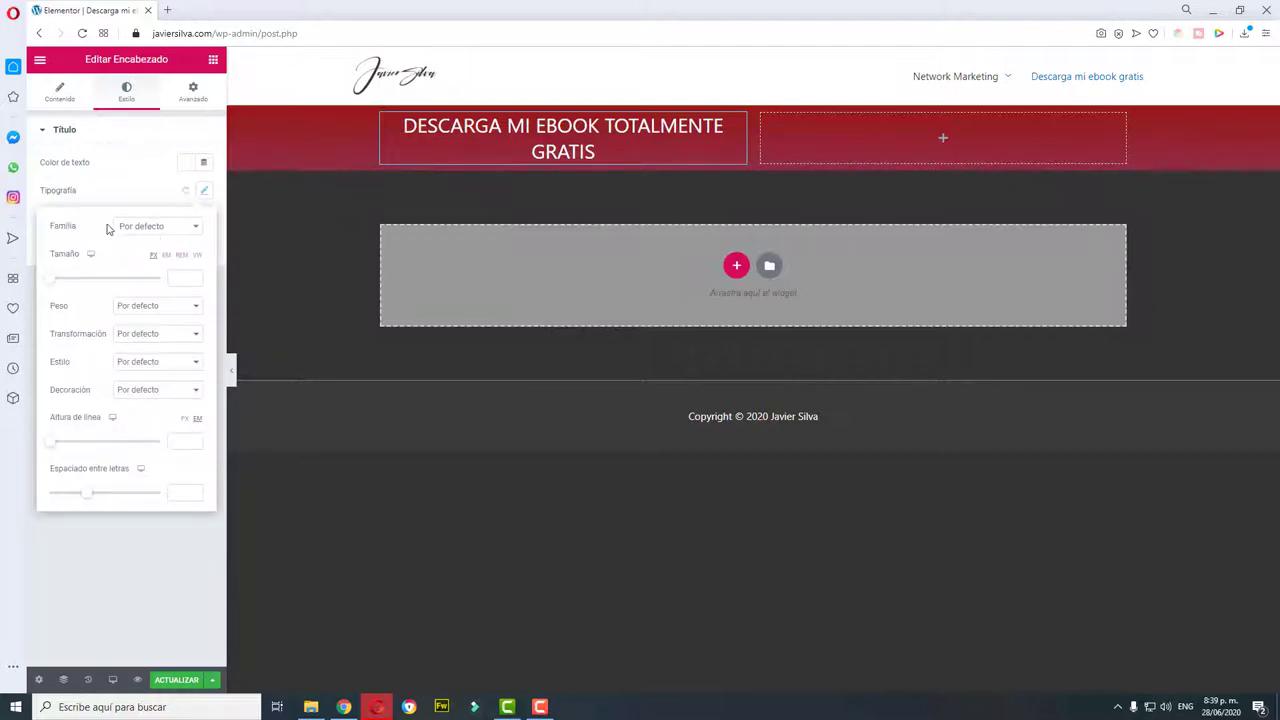
{"action": "left_click", "coordinate": [44, 551]}
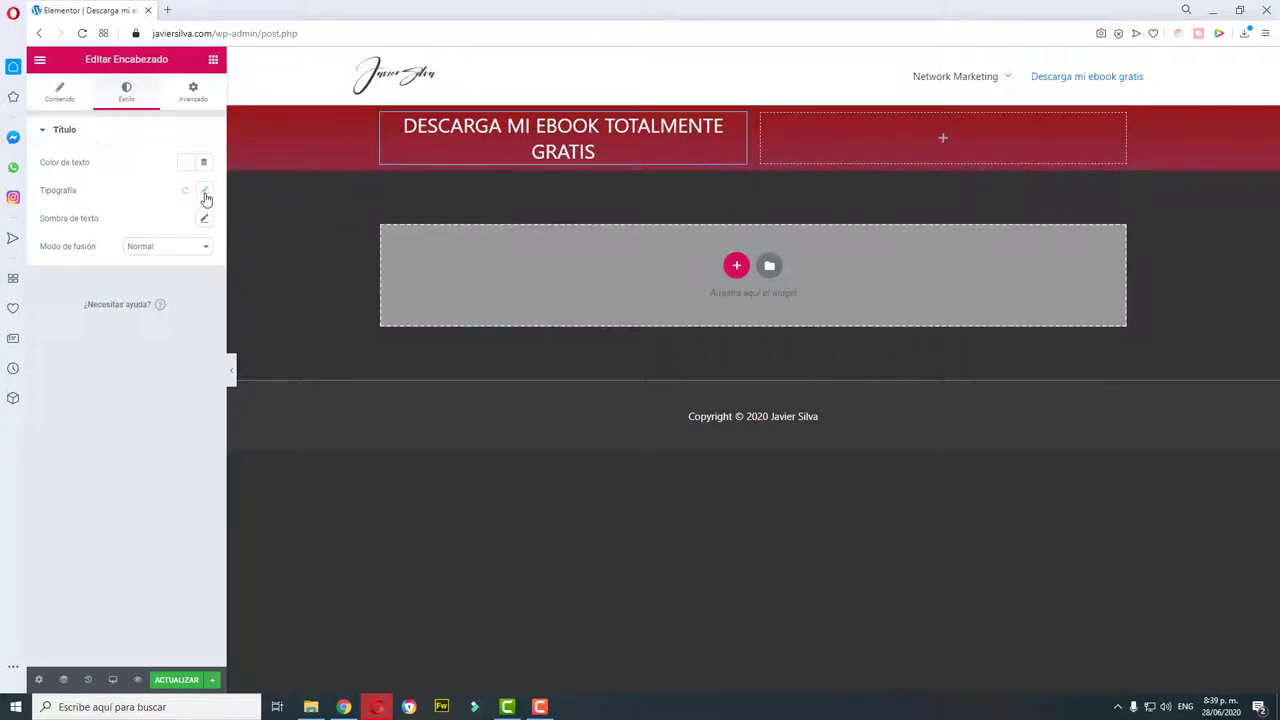
{"action": "left_click", "coordinate": [205, 196]}
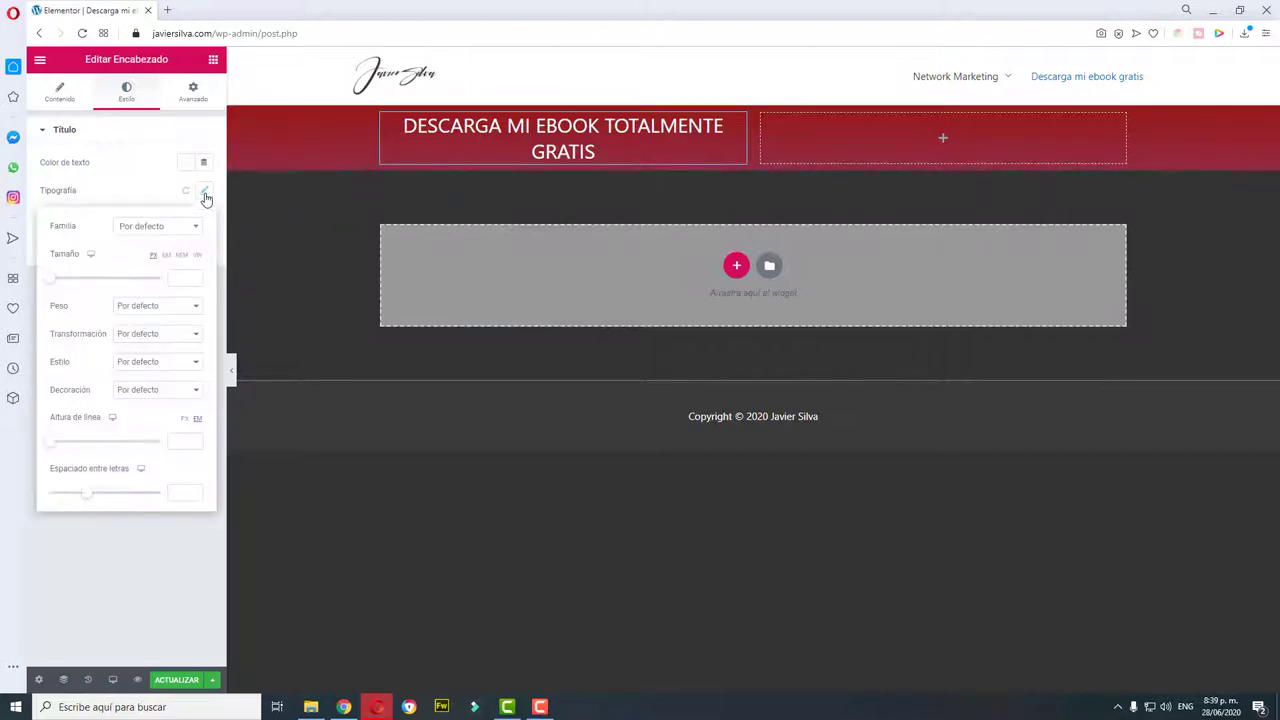
{"action": "left_click_drag", "start_coordinate": [52, 285], "coordinate": [69, 295]}
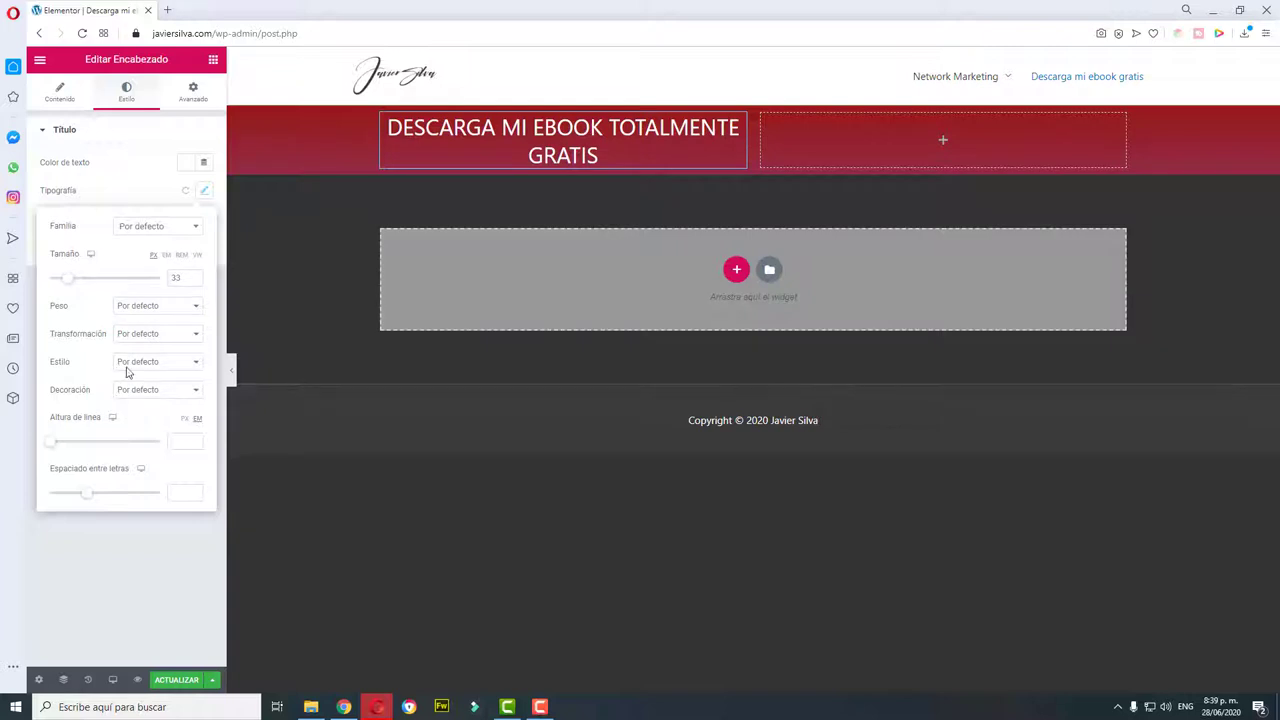
{"action": "left_click", "coordinate": [196, 227]}
{"action": "left_click_drag", "start_coordinate": [197, 293], "coordinate": [186, 352]}
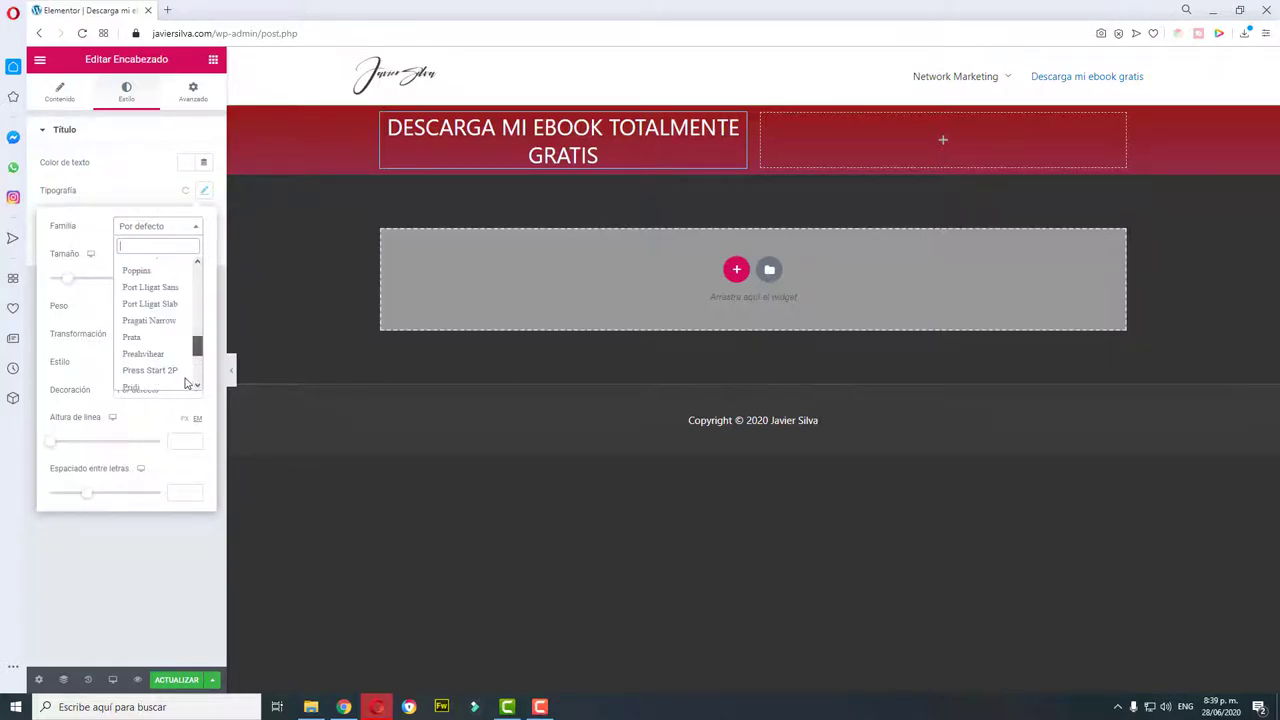
Step: Try a font from the list, then apply Jolly Lodger to the heading
{"action": "scroll", "coordinate": [185, 383], "scroll_direction": "down", "scroll_amount": 1}
{"action": "scroll", "coordinate": [197, 362], "scroll_direction": "down", "scroll_amount": 10}
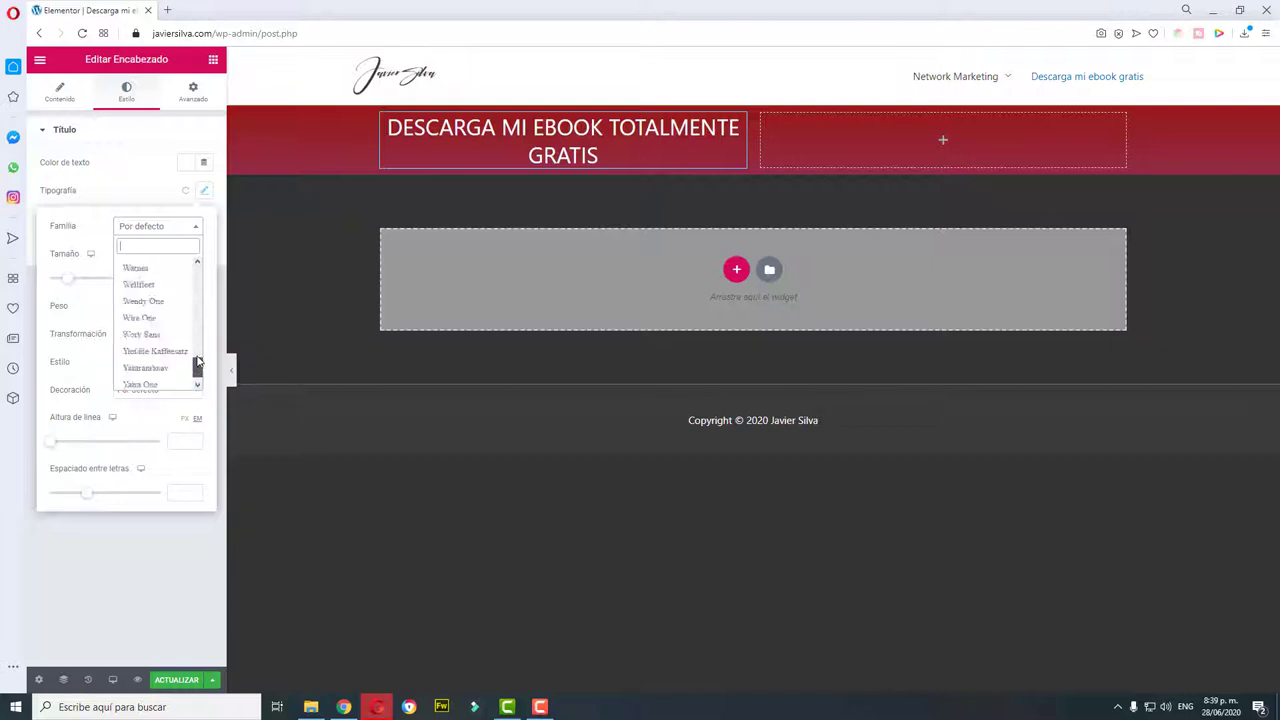
{"action": "left_click_drag", "start_coordinate": [197, 362], "coordinate": [195, 268]}
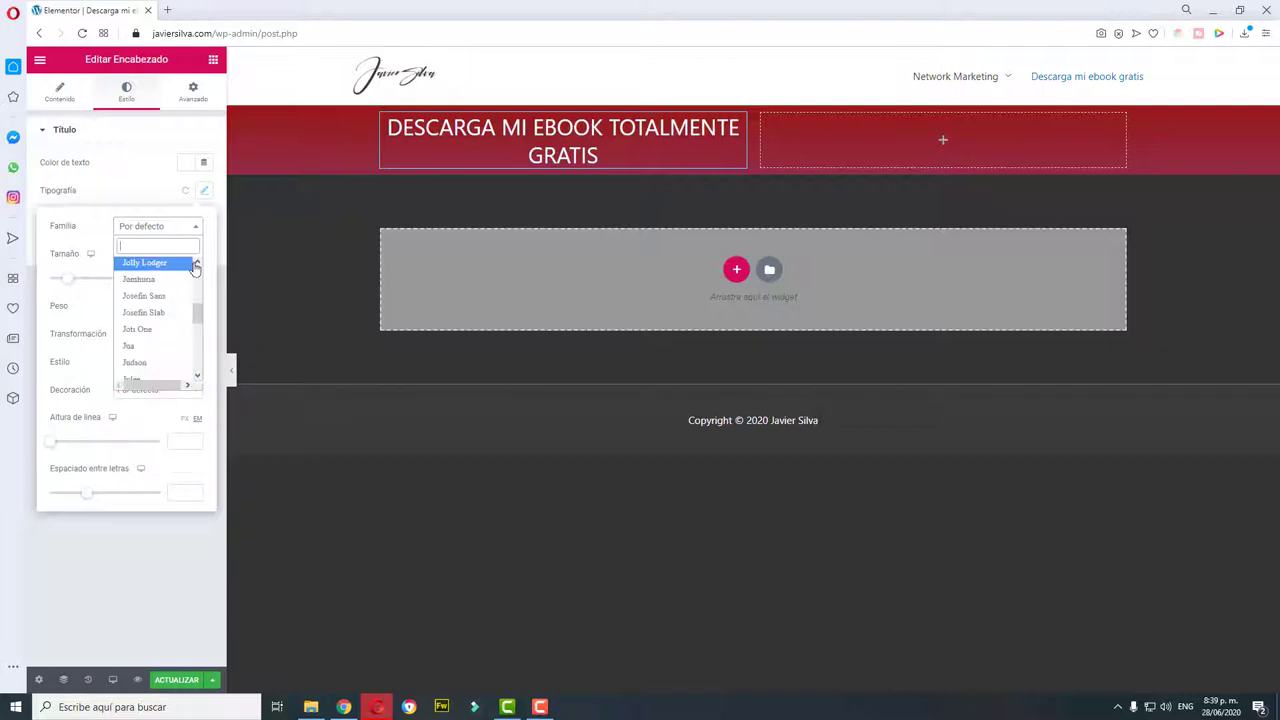
{"action": "scroll", "coordinate": [141, 332], "scroll_direction": "up", "scroll_amount": 1}
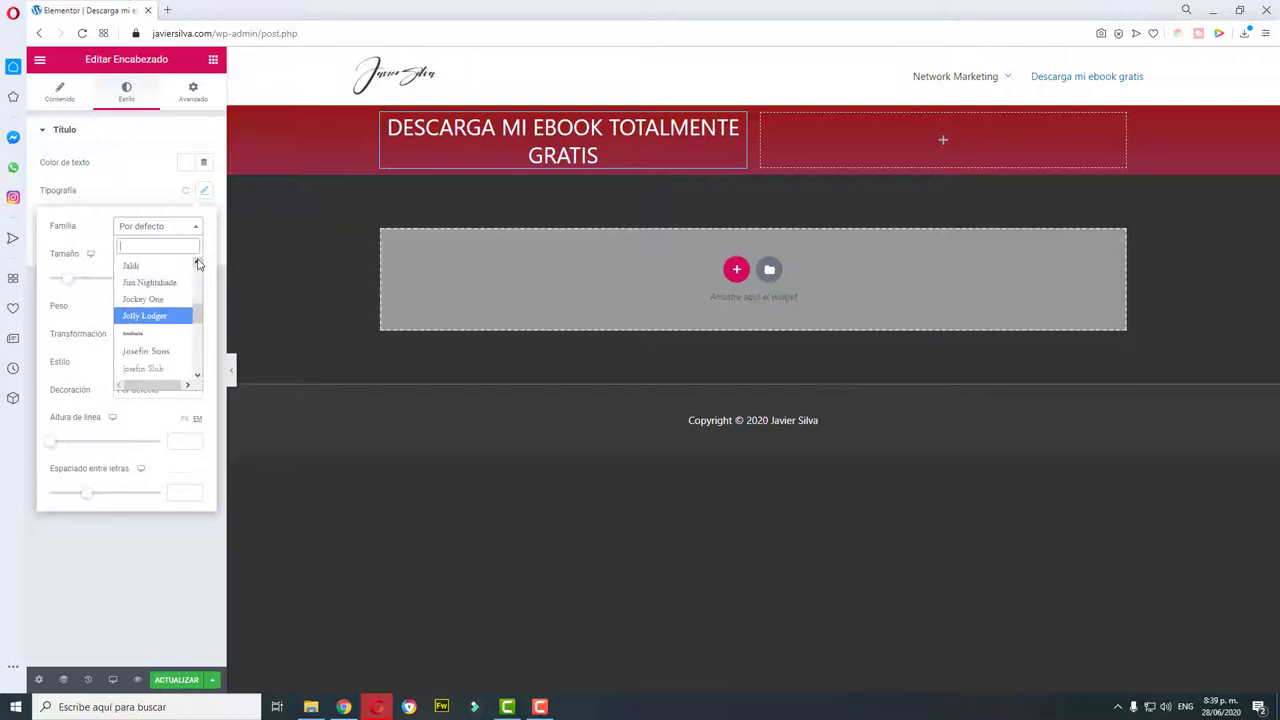
{"action": "left_click", "coordinate": [142, 335]}
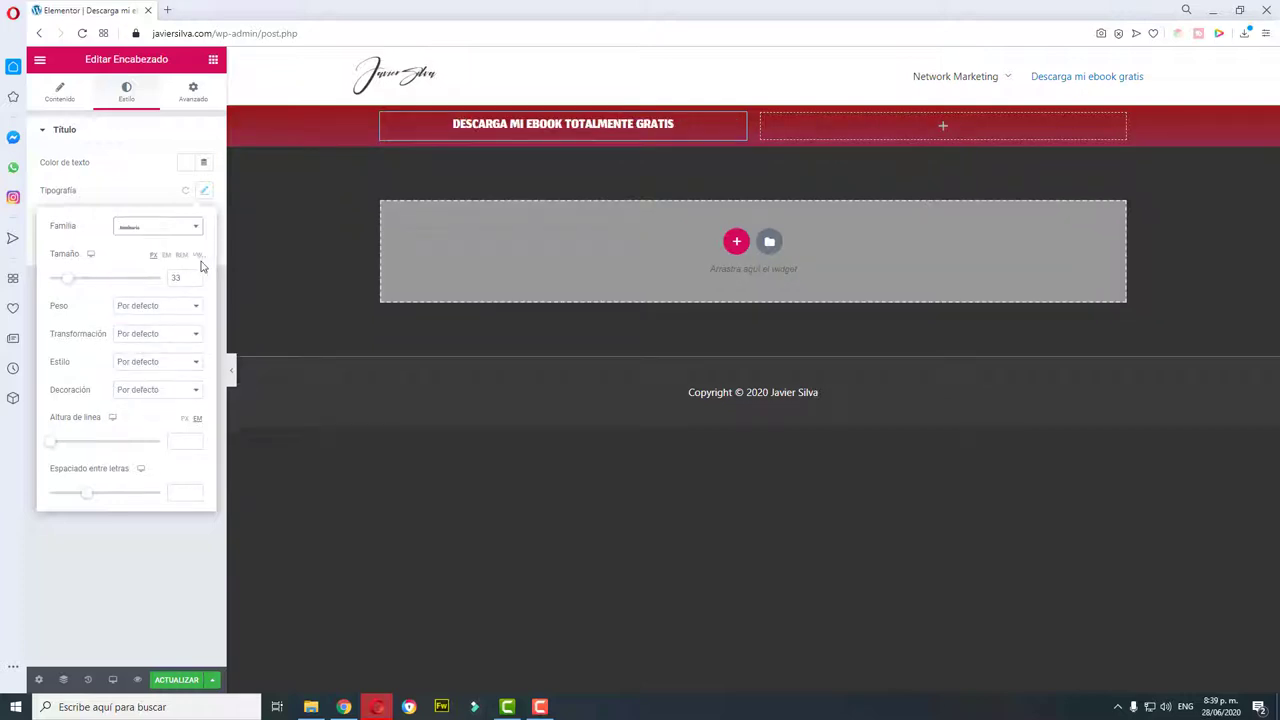
{"action": "left_click", "coordinate": [195, 230]}
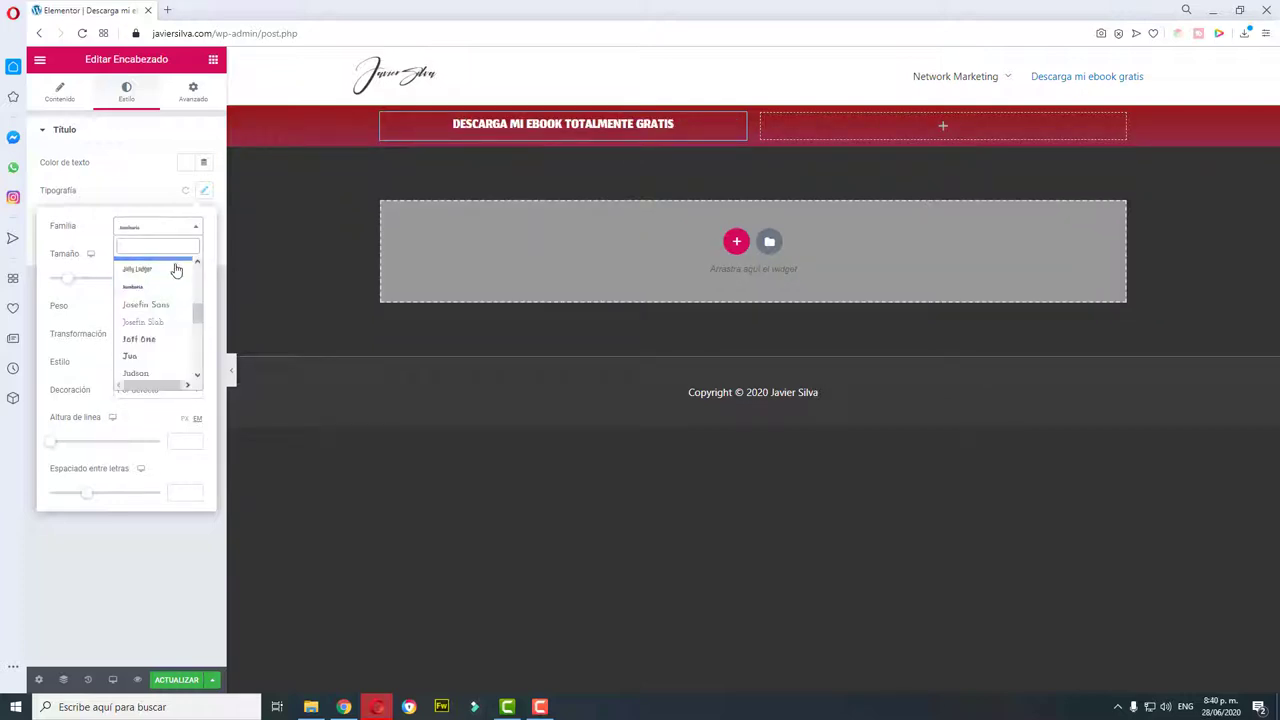
{"action": "left_click", "coordinate": [156, 268]}
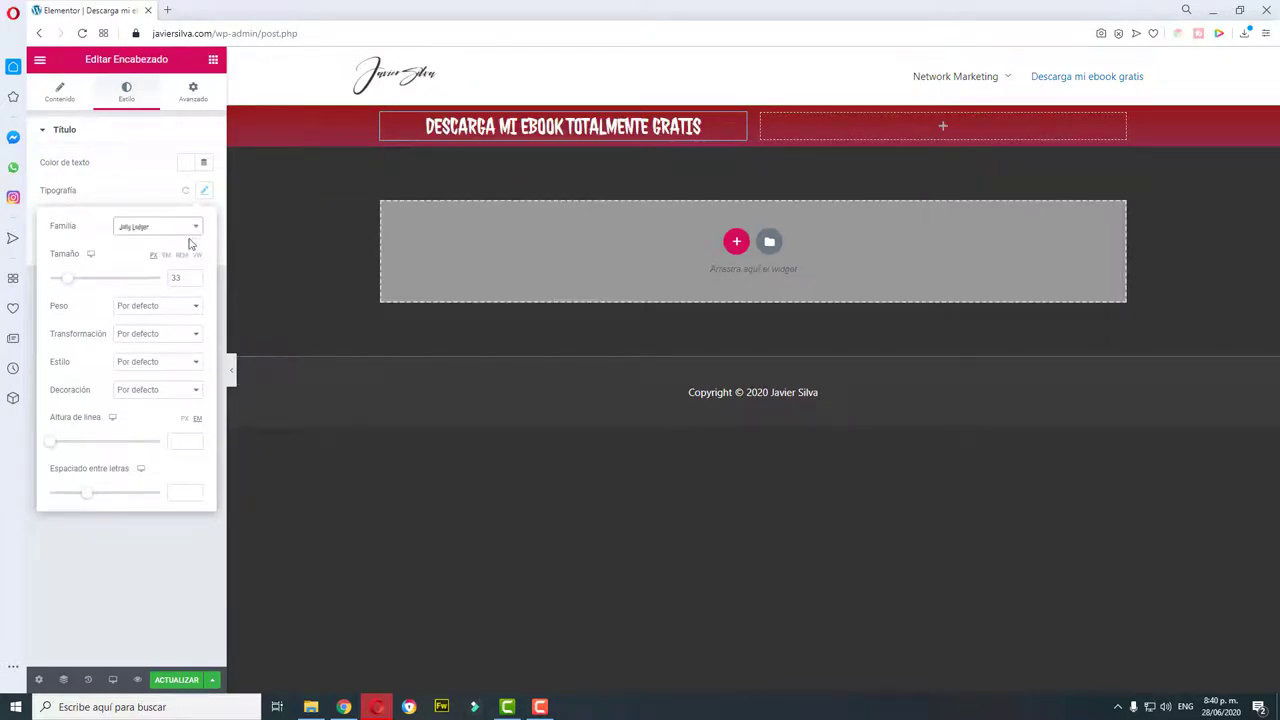
Step: Switch the heading font to Jim Nightshade
{"action": "left_click", "coordinate": [195, 228]}
{"action": "scroll", "coordinate": [167, 275], "scroll_direction": "up", "scroll_amount": 2}
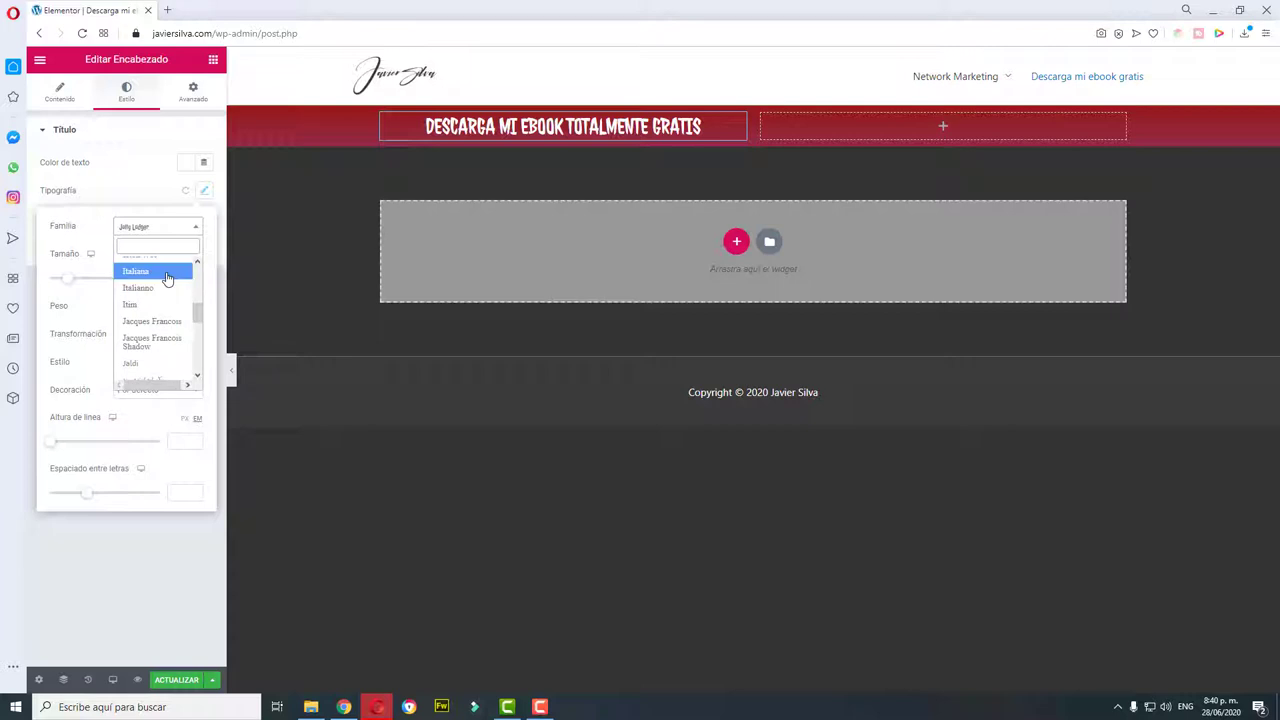
{"action": "scroll", "coordinate": [164, 340], "scroll_direction": "down", "scroll_amount": 2}
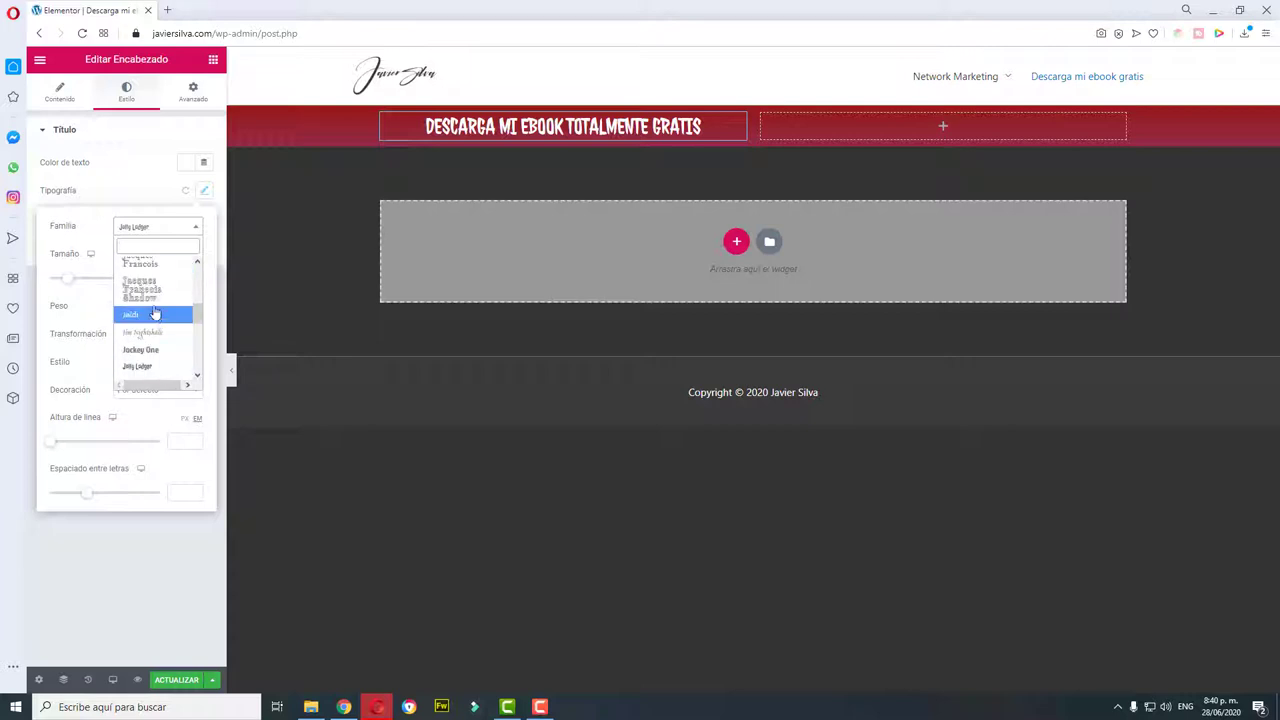
{"action": "left_click", "coordinate": [153, 333]}
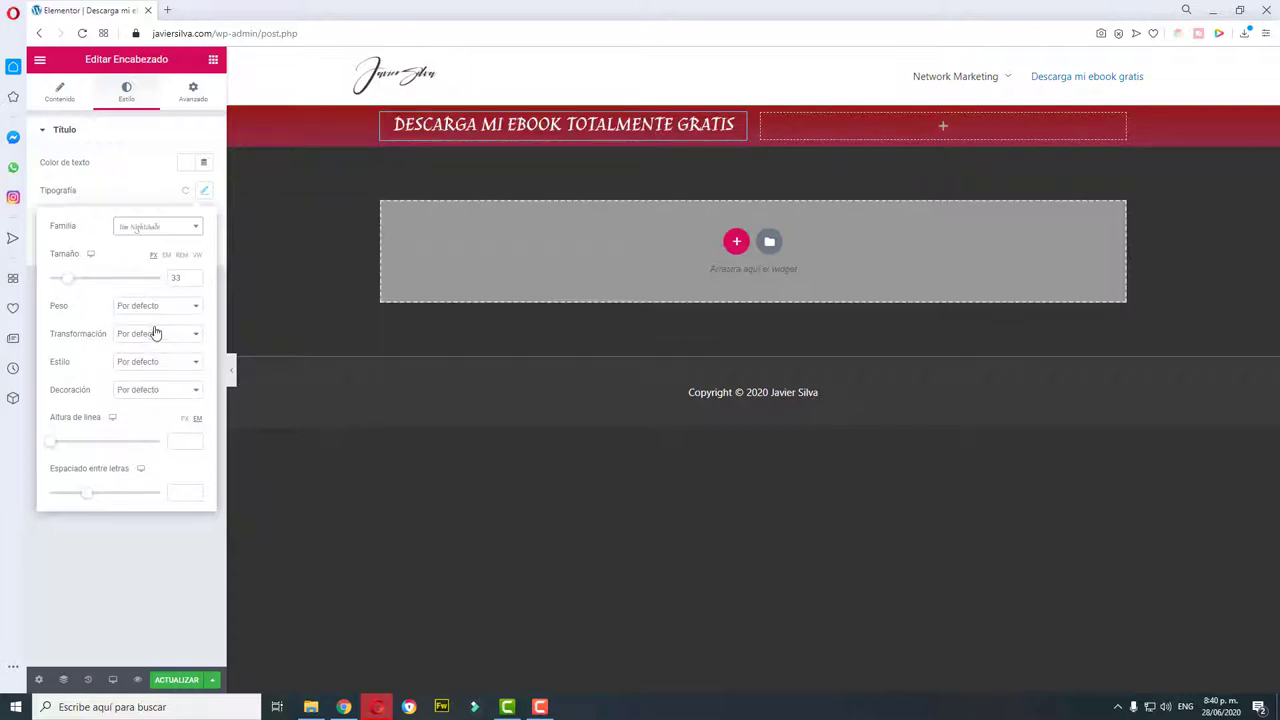
Step: Switch the heading font to Helvetica, then reset the heading typography to default
{"action": "left_click", "coordinate": [195, 231]}
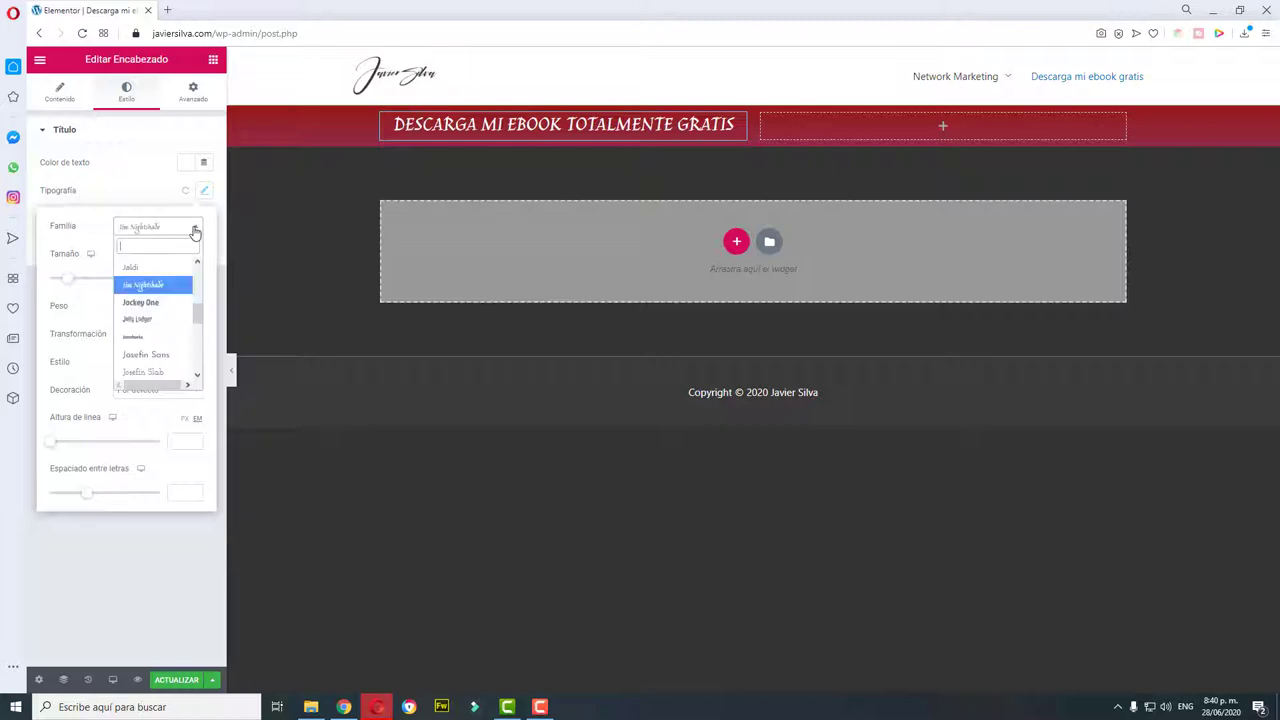
{"action": "scroll", "coordinate": [171, 294], "scroll_direction": "up", "scroll_amount": 3}
{"action": "scroll", "coordinate": [160, 303], "scroll_direction": "up", "scroll_amount": 5}
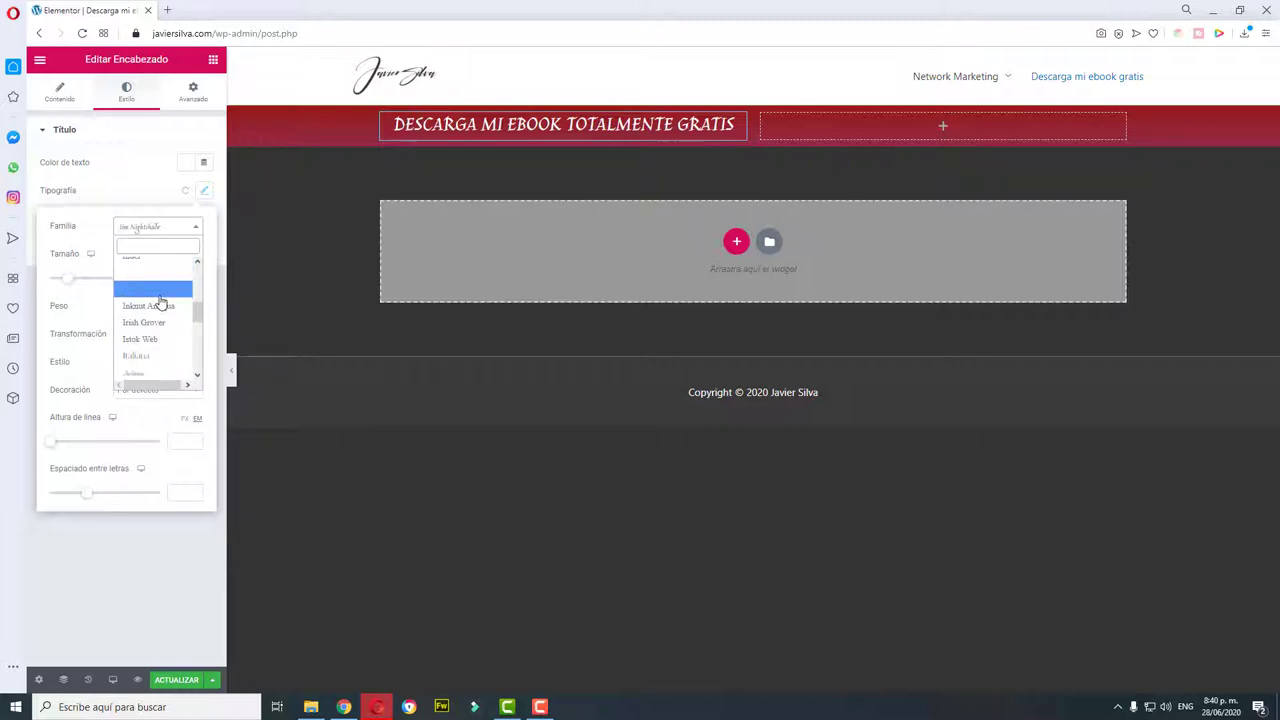
{"action": "scroll", "coordinate": [145, 312], "scroll_direction": "up", "scroll_amount": 10}
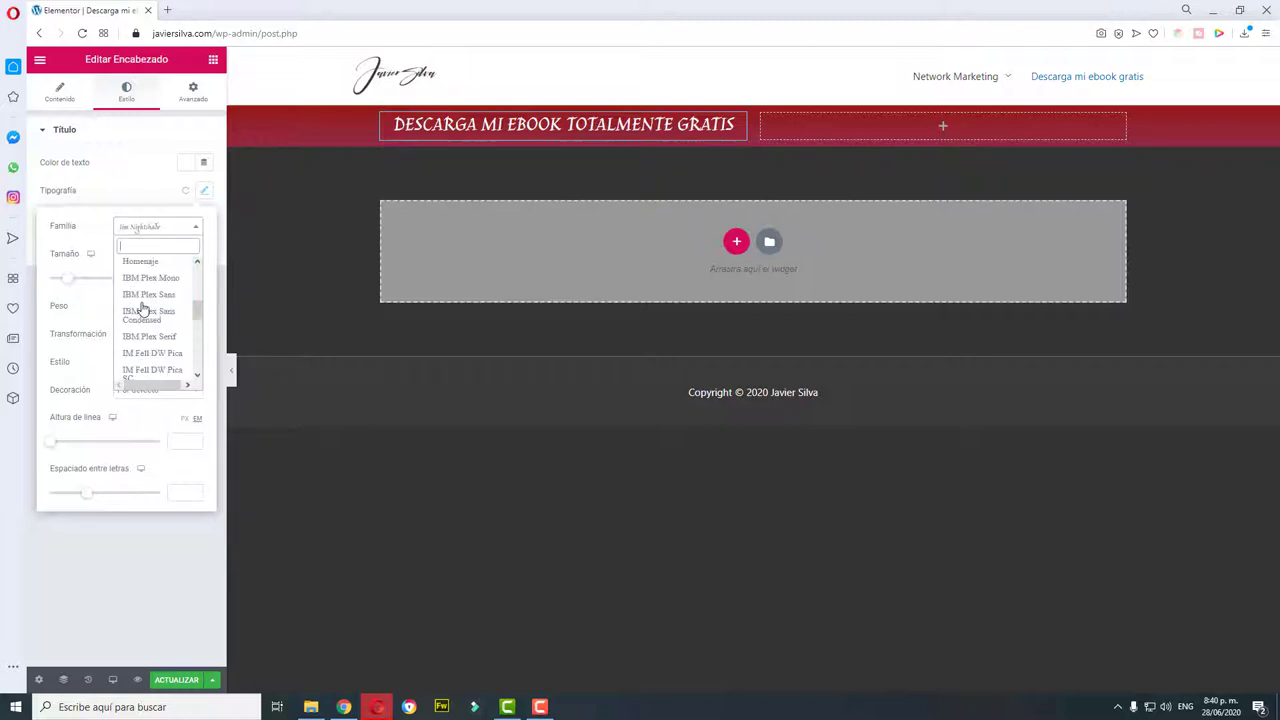
{"action": "scroll", "coordinate": [147, 313], "scroll_direction": "up", "scroll_amount": 12}
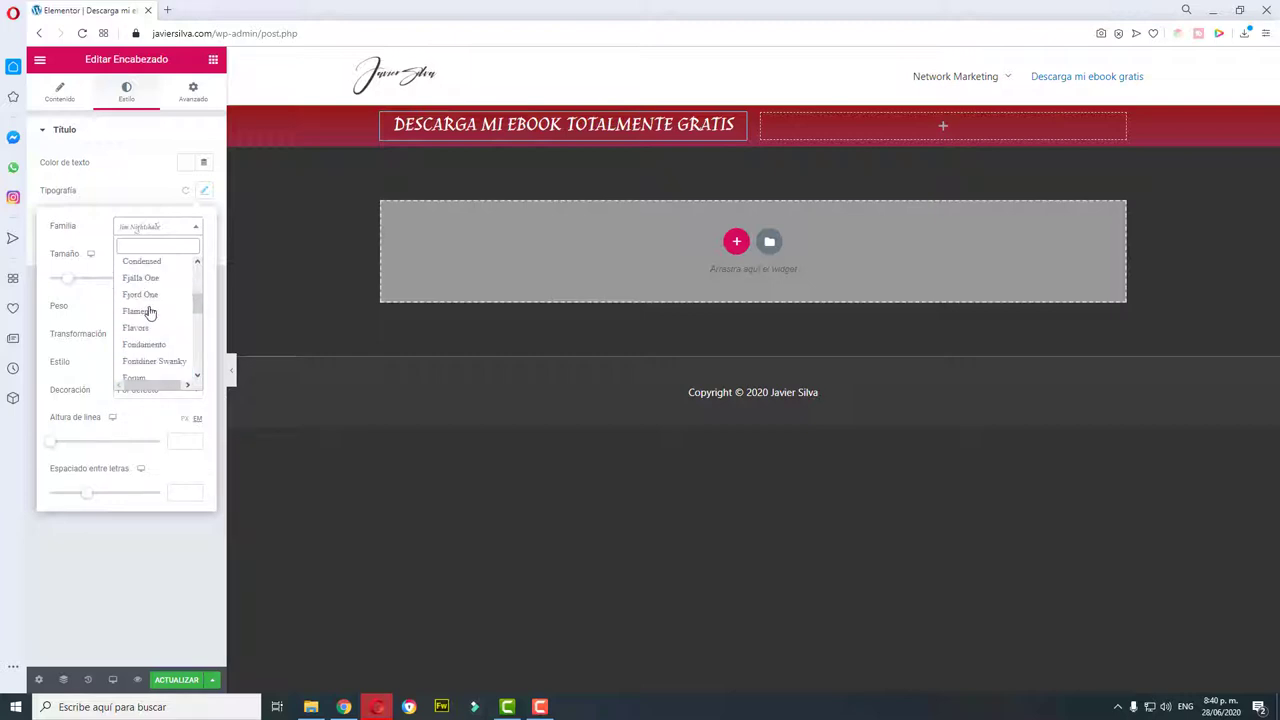
{"action": "scroll", "coordinate": [162, 344], "scroll_direction": "up", "scroll_amount": 10}
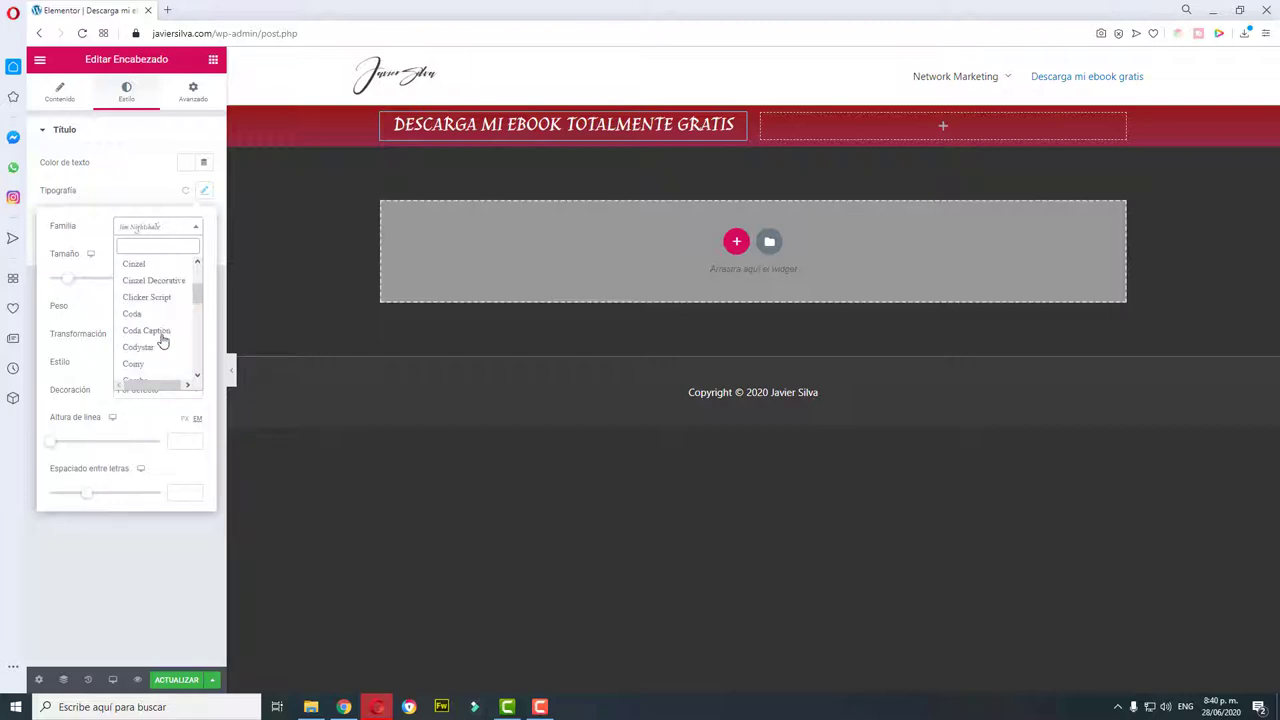
{"action": "left_click_drag", "start_coordinate": [197, 286], "coordinate": [200, 272]}
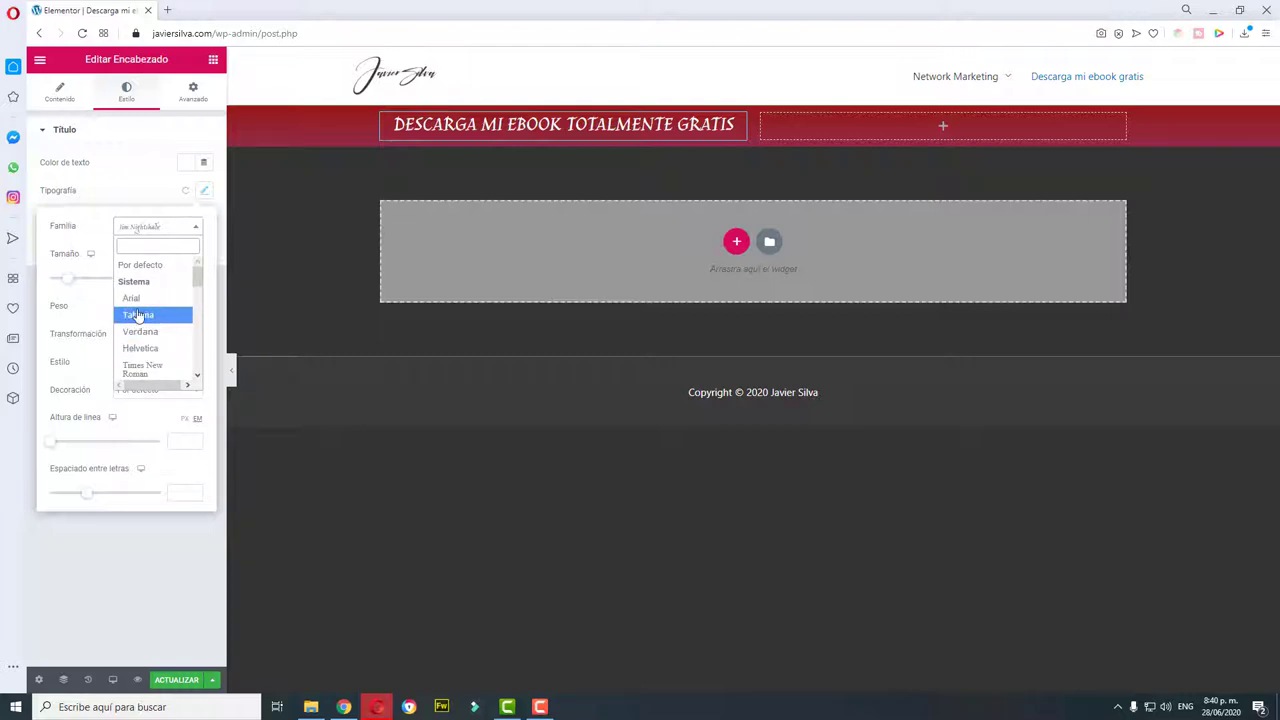
{"action": "left_click", "coordinate": [140, 350]}
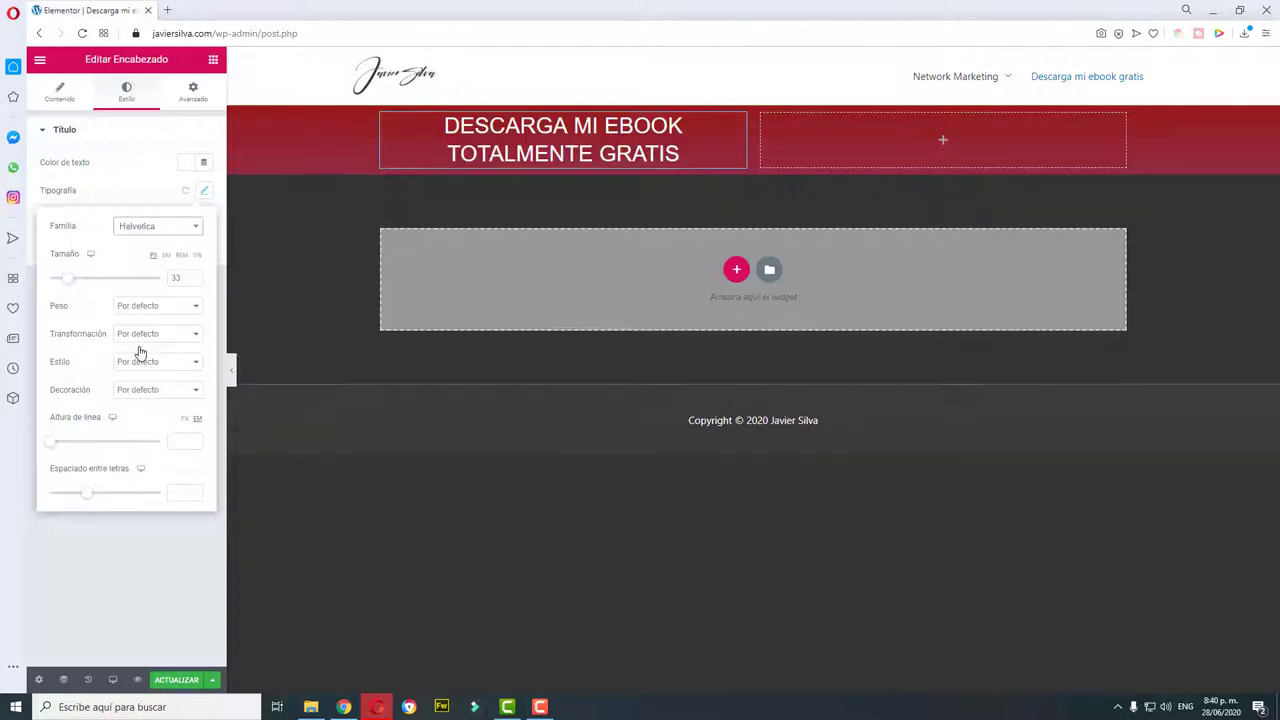
{"action": "left_click", "coordinate": [170, 186]}
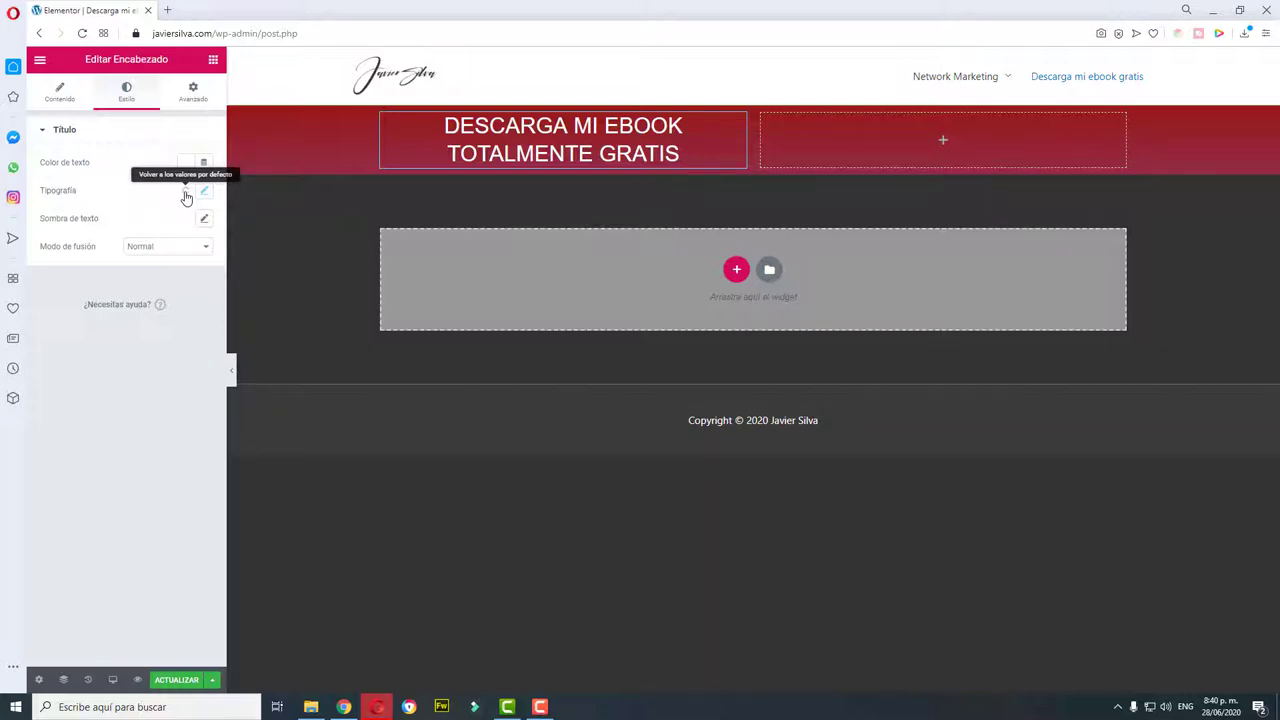
{"action": "left_click", "coordinate": [185, 195]}
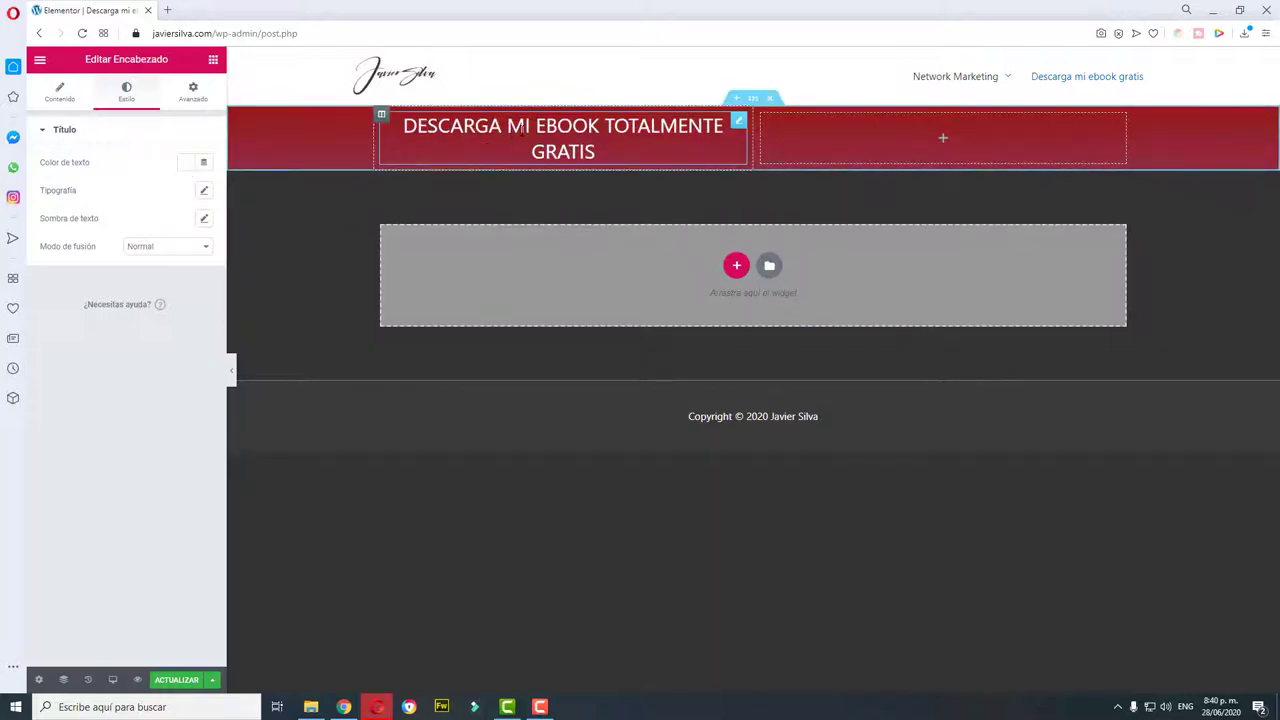
Step: Save the page, then add a one-column section beneath the red header
{"action": "left_click", "coordinate": [176, 681]}
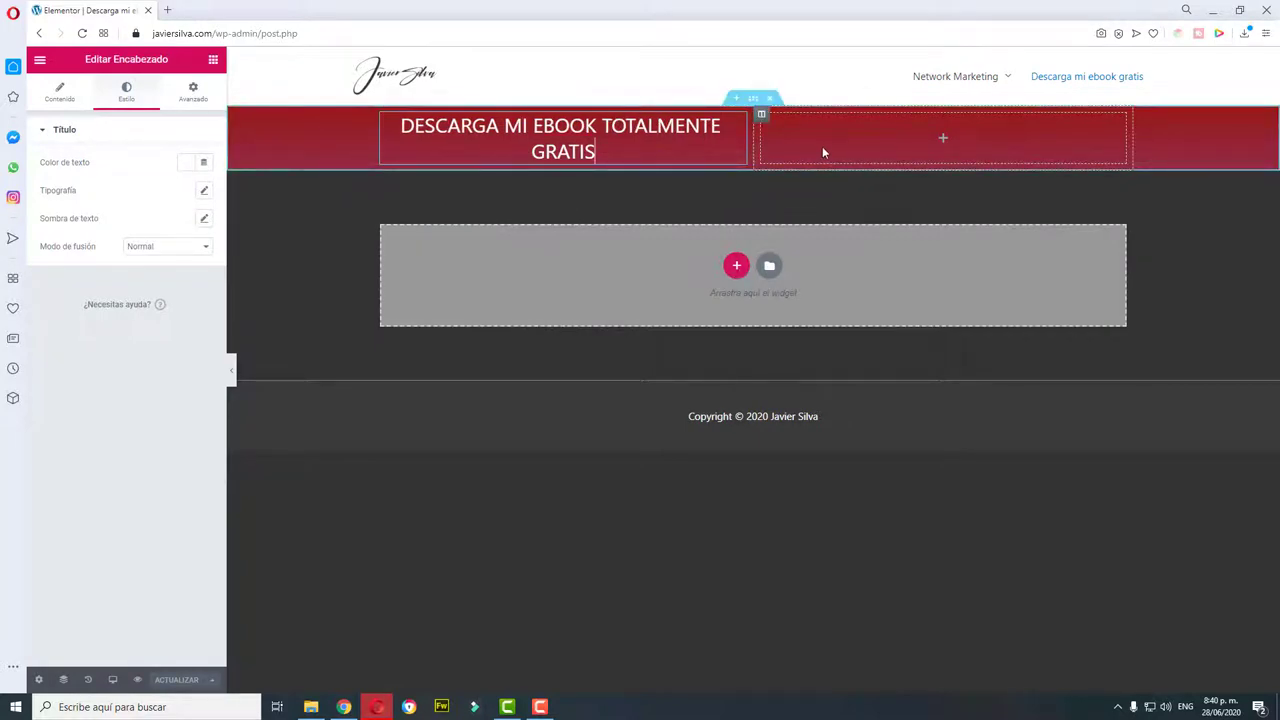
{"action": "left_click", "coordinate": [943, 140]}
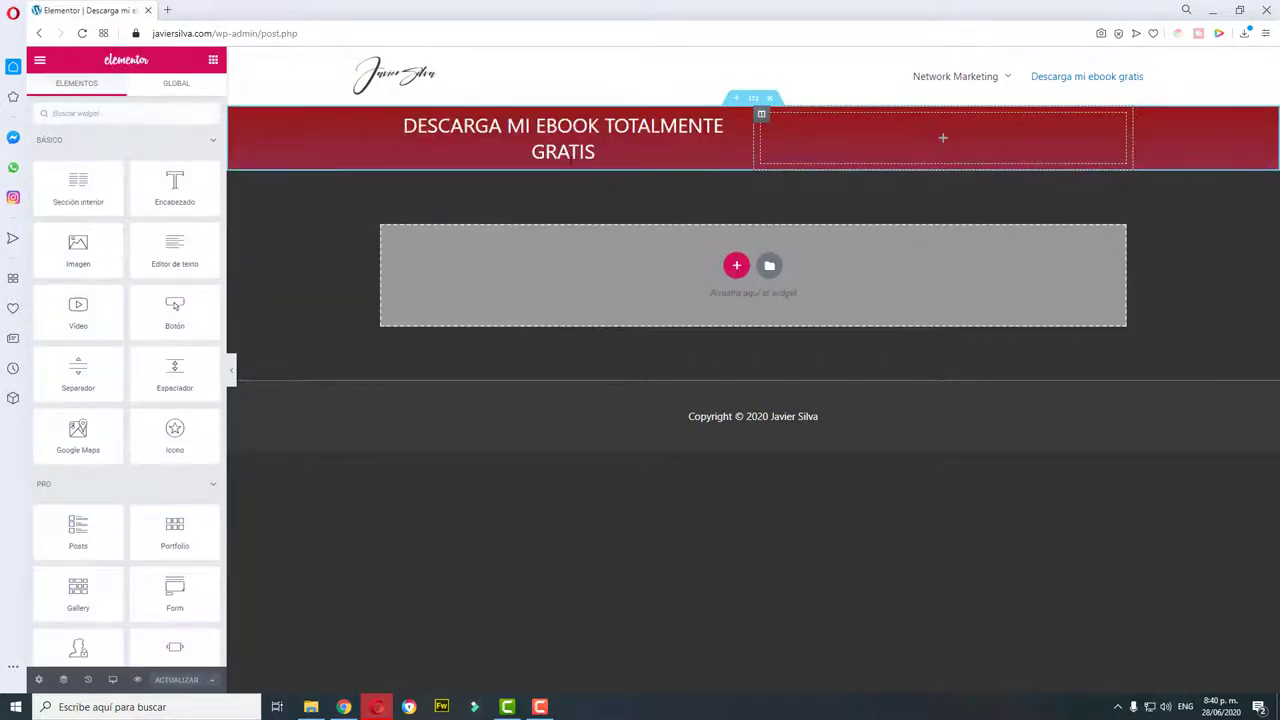
{"action": "left_click", "coordinate": [600, 158]}
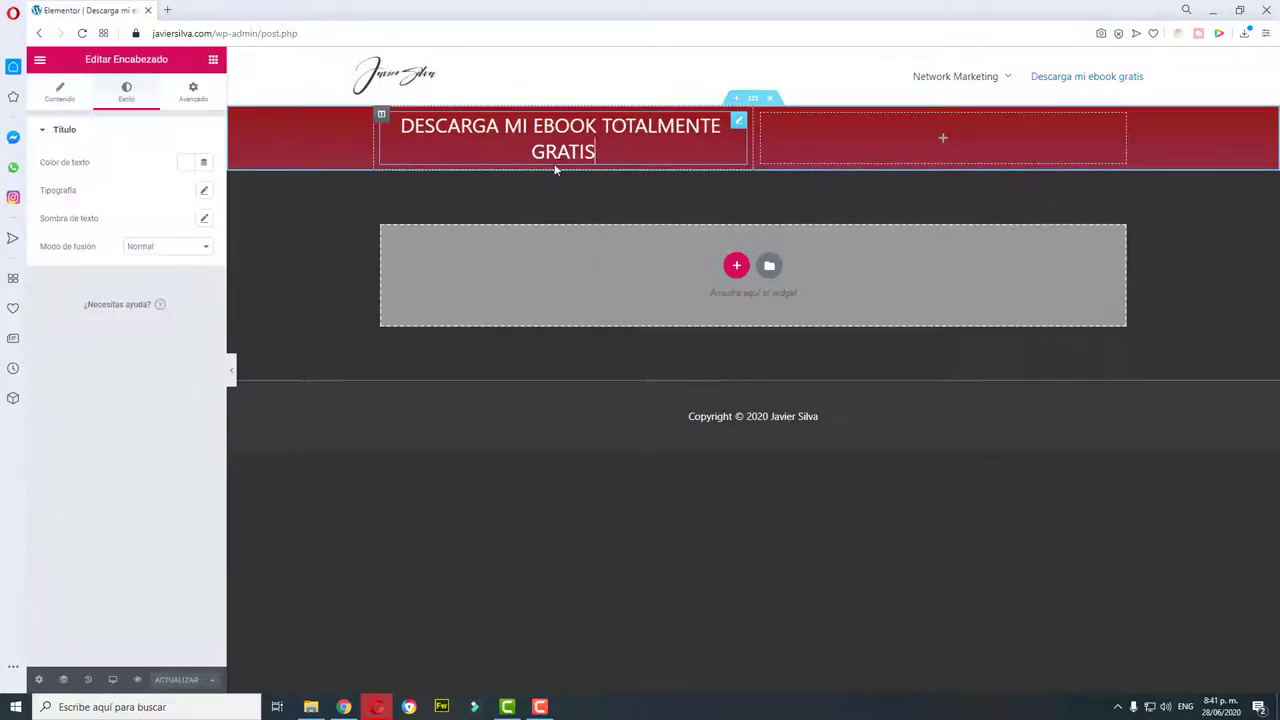
{"action": "left_click", "coordinate": [55, 100]}
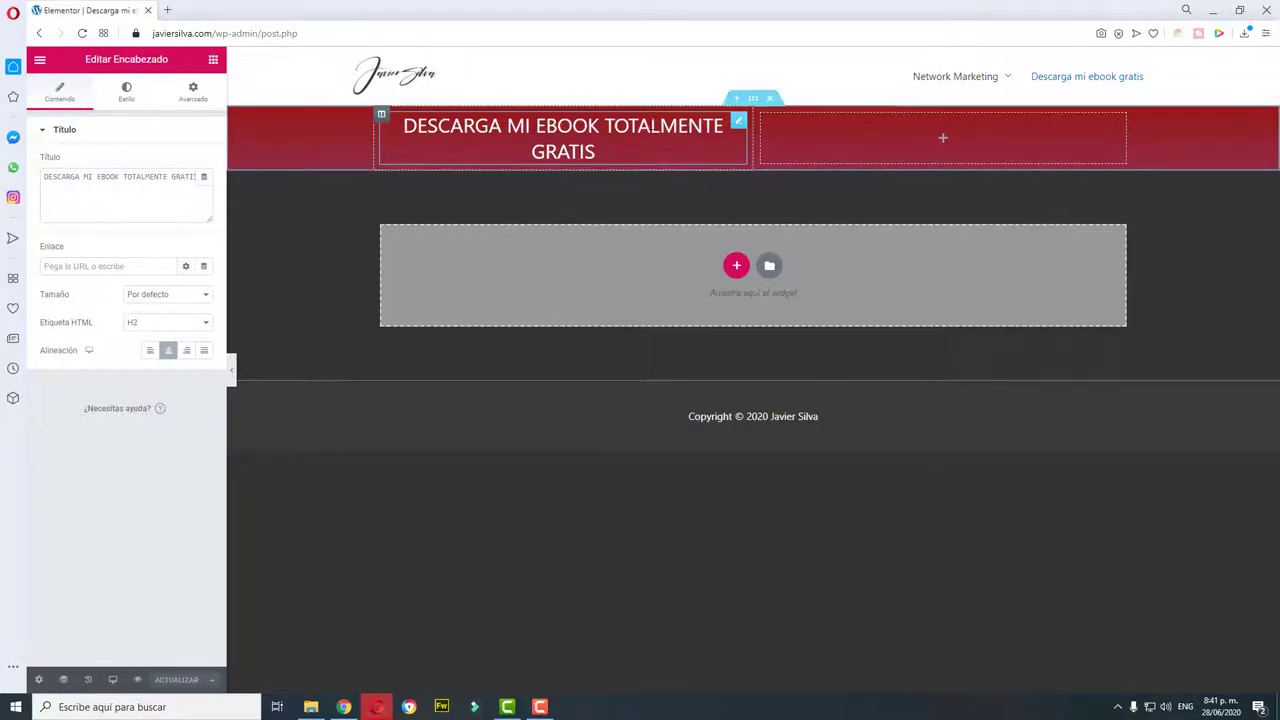
{"action": "left_click", "coordinate": [708, 157]}
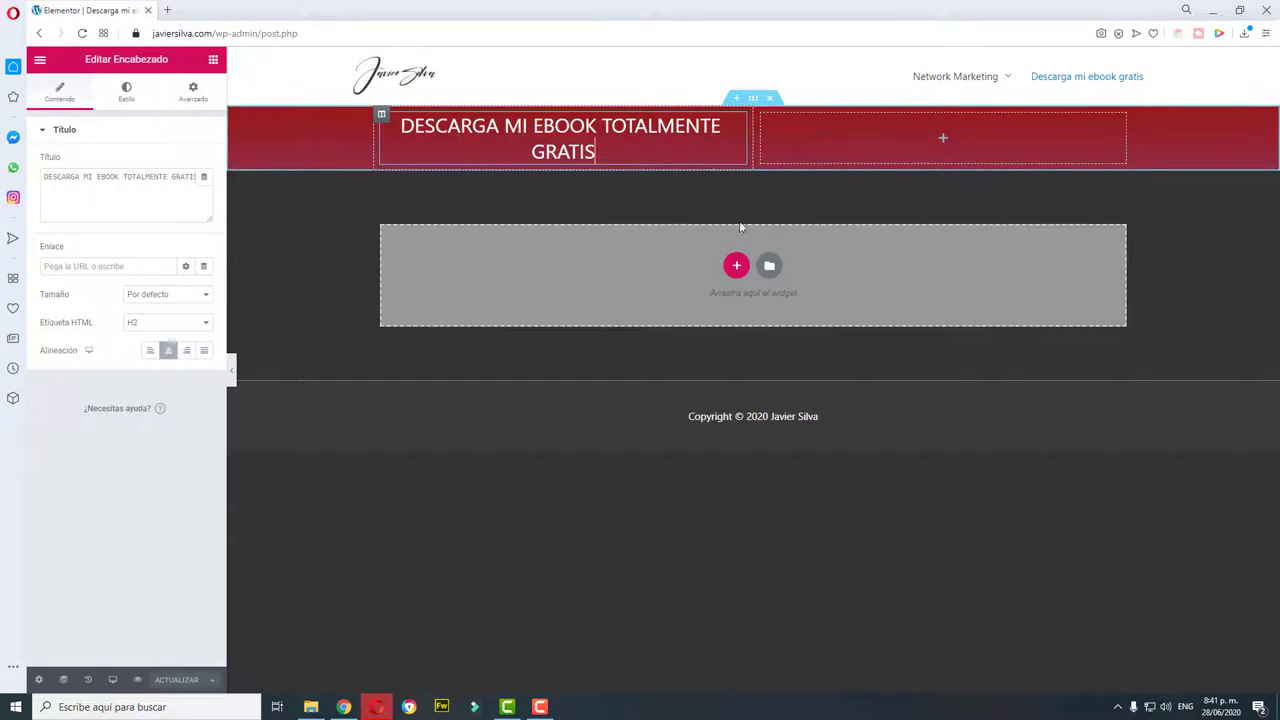
{"action": "left_click", "coordinate": [736, 268]}
{"action": "left_click_drag", "start_coordinate": [563, 300], "coordinate": [571, 308]}
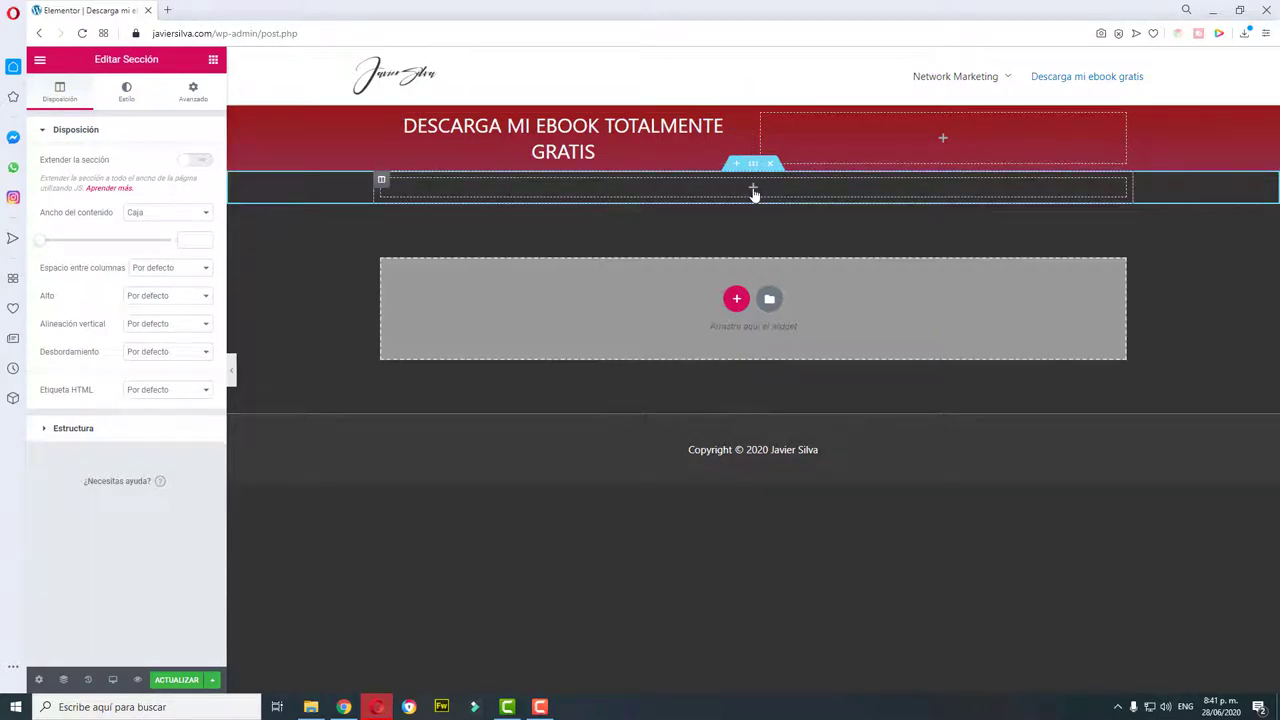
Step: Add an Image widget under the Encabezado title, redoing the first misplaced attempt
{"action": "left_click", "coordinate": [753, 189]}
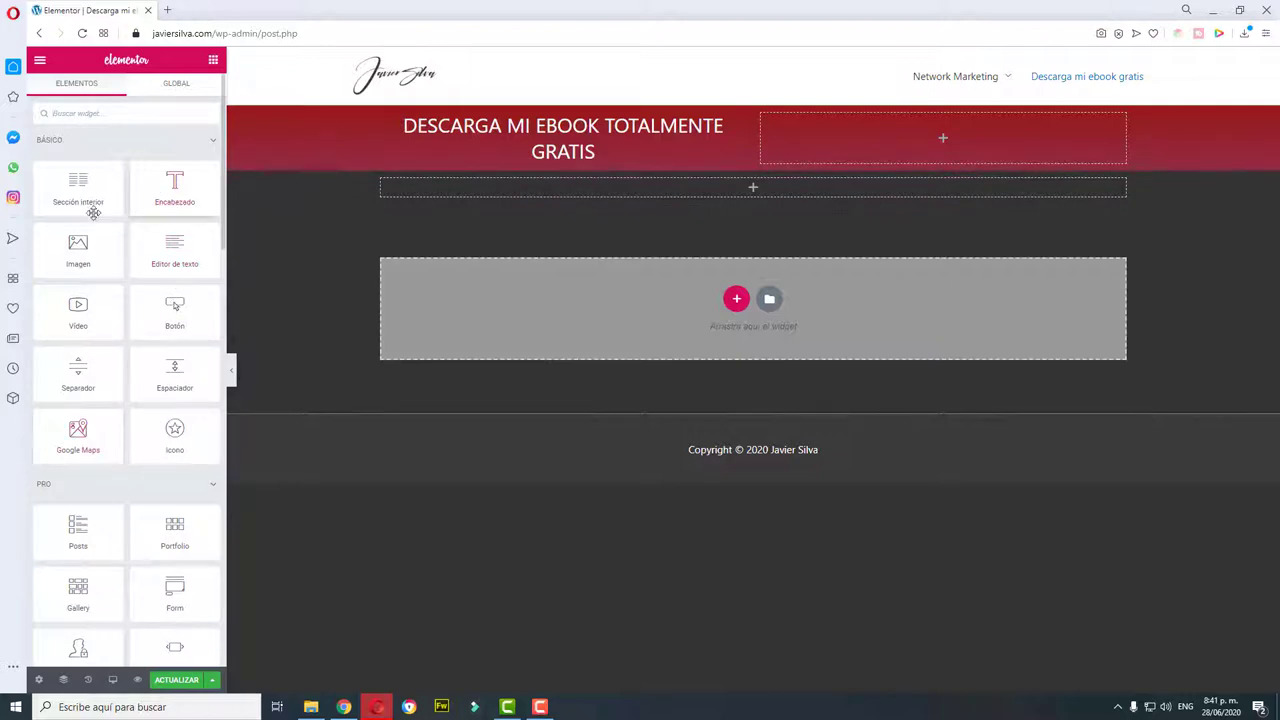
{"action": "left_click_drag", "start_coordinate": [78, 250], "coordinate": [615, 163]}
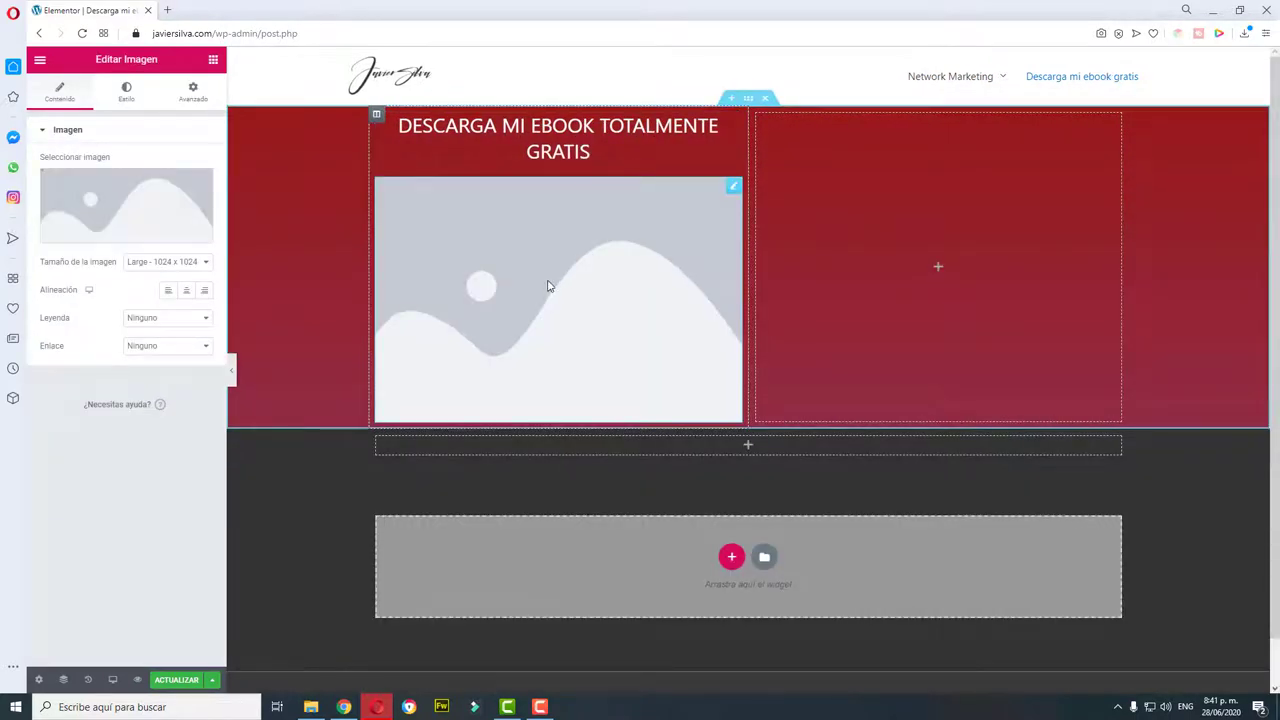
{"action": "mouse_move", "coordinate": [108, 227]}
{"action": "key", "text": "Delete"}
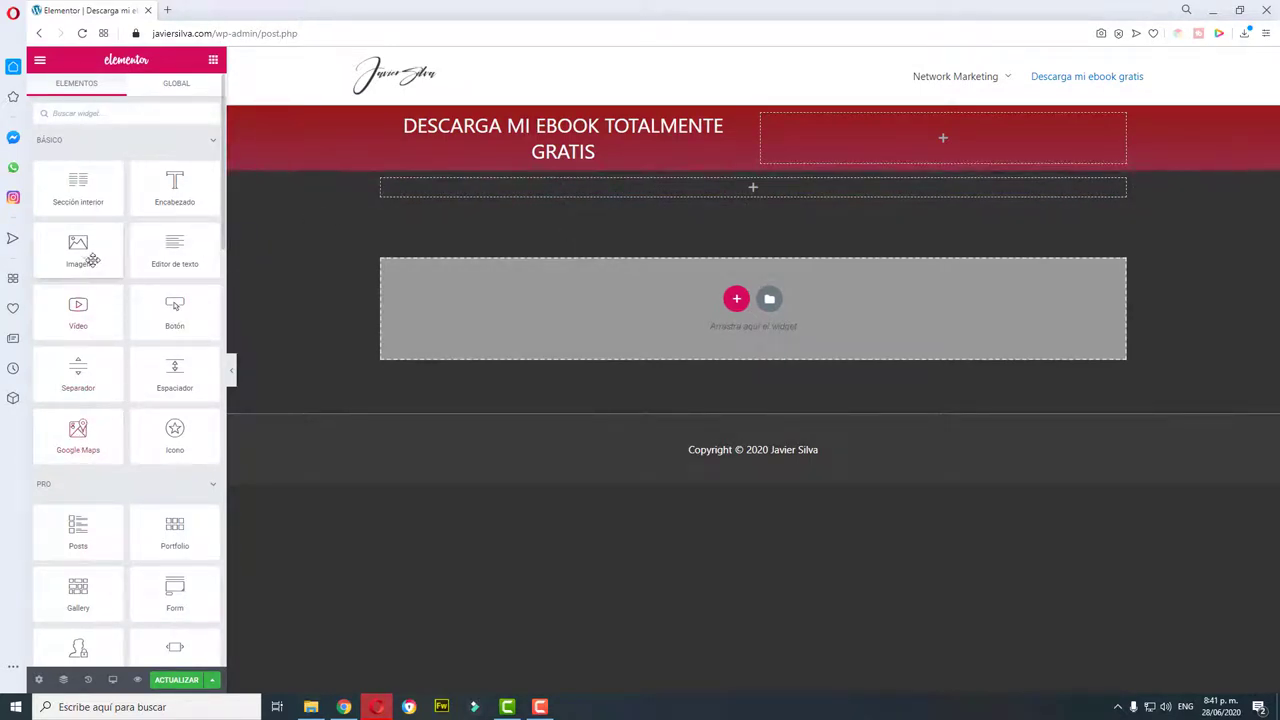
{"action": "left_click_drag", "start_coordinate": [100, 249], "coordinate": [573, 168]}
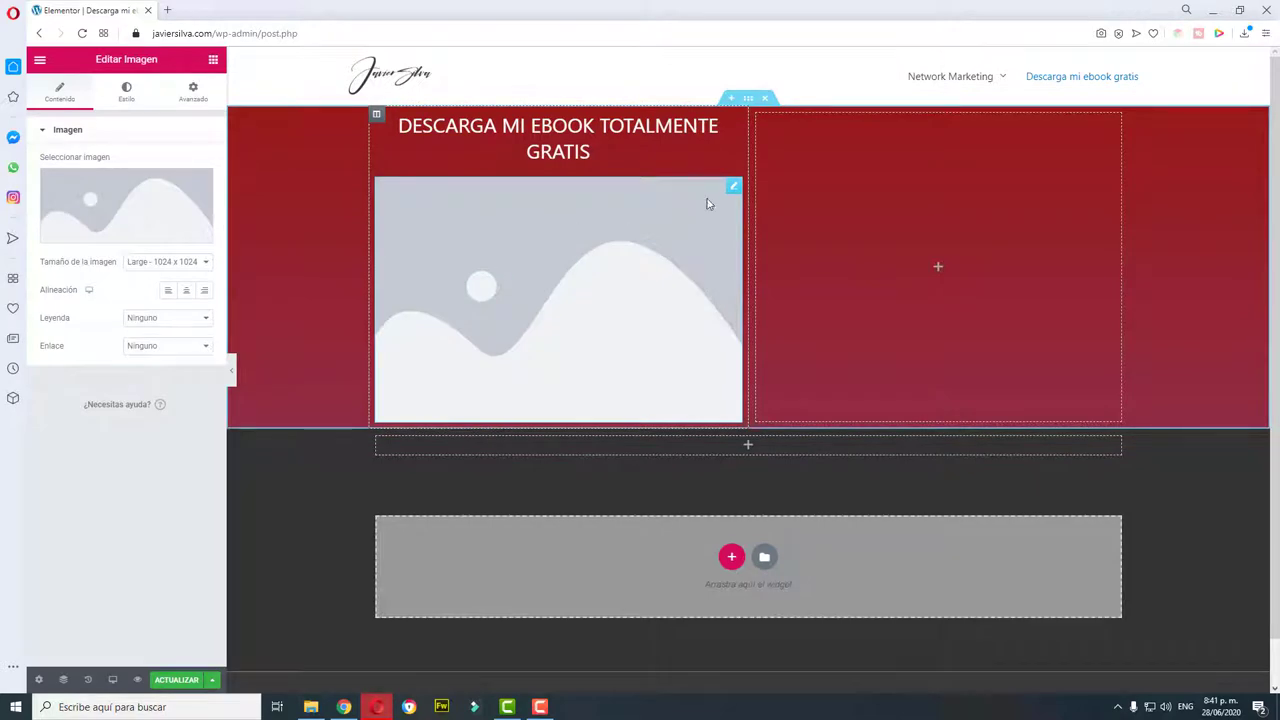
Step: Upload flecha.png from the Imágenes folder and insert it into the Image widget
{"action": "mouse_move", "coordinate": [150, 200]}
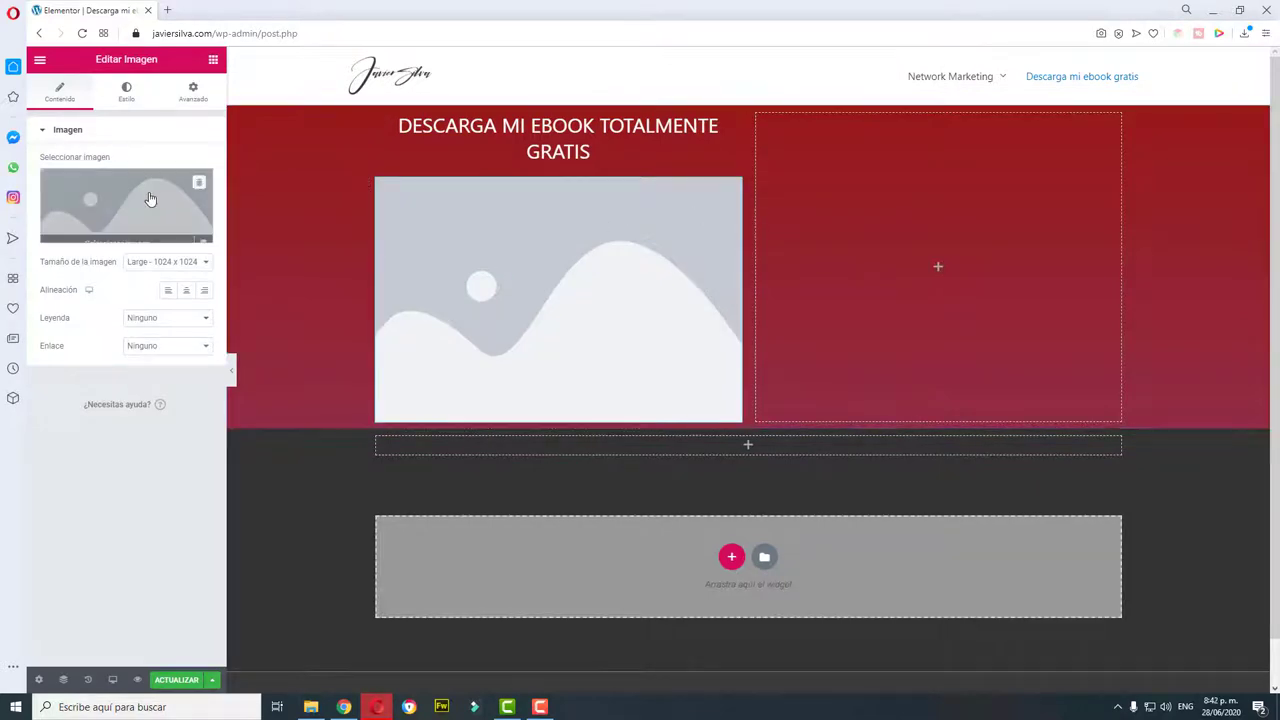
{"action": "left_click", "coordinate": [103, 236]}
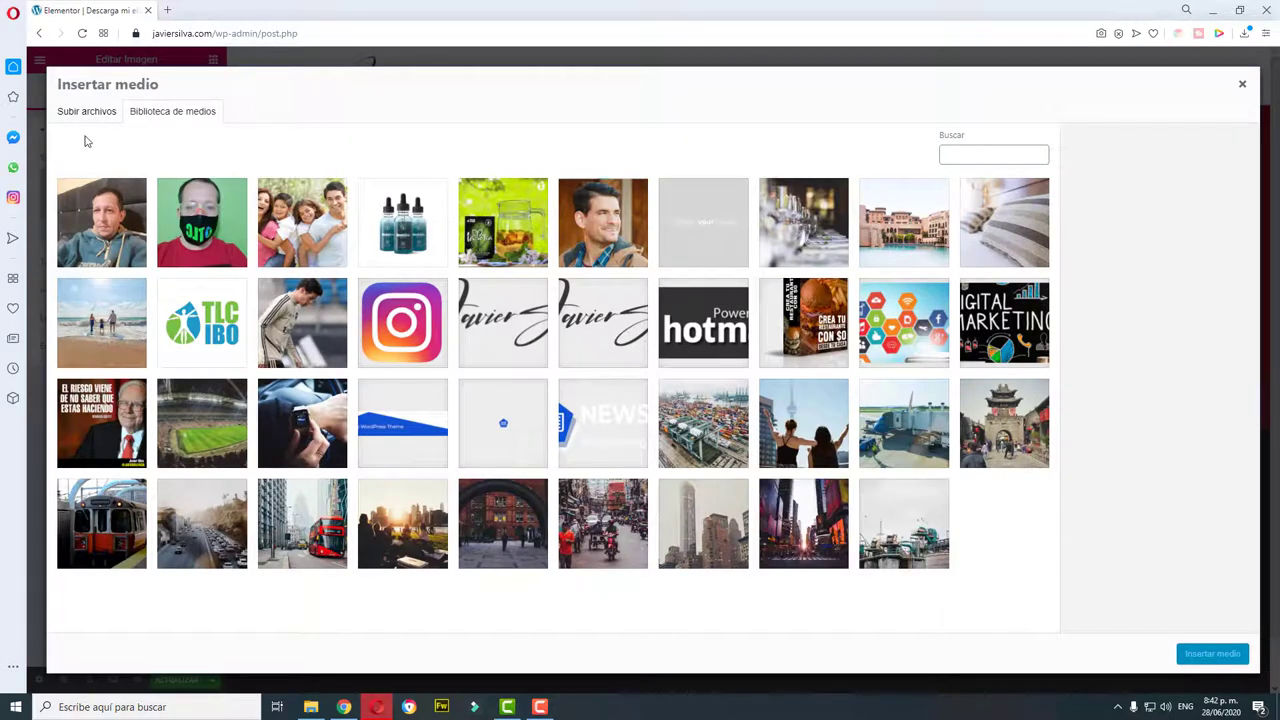
{"action": "left_click", "coordinate": [86, 118]}
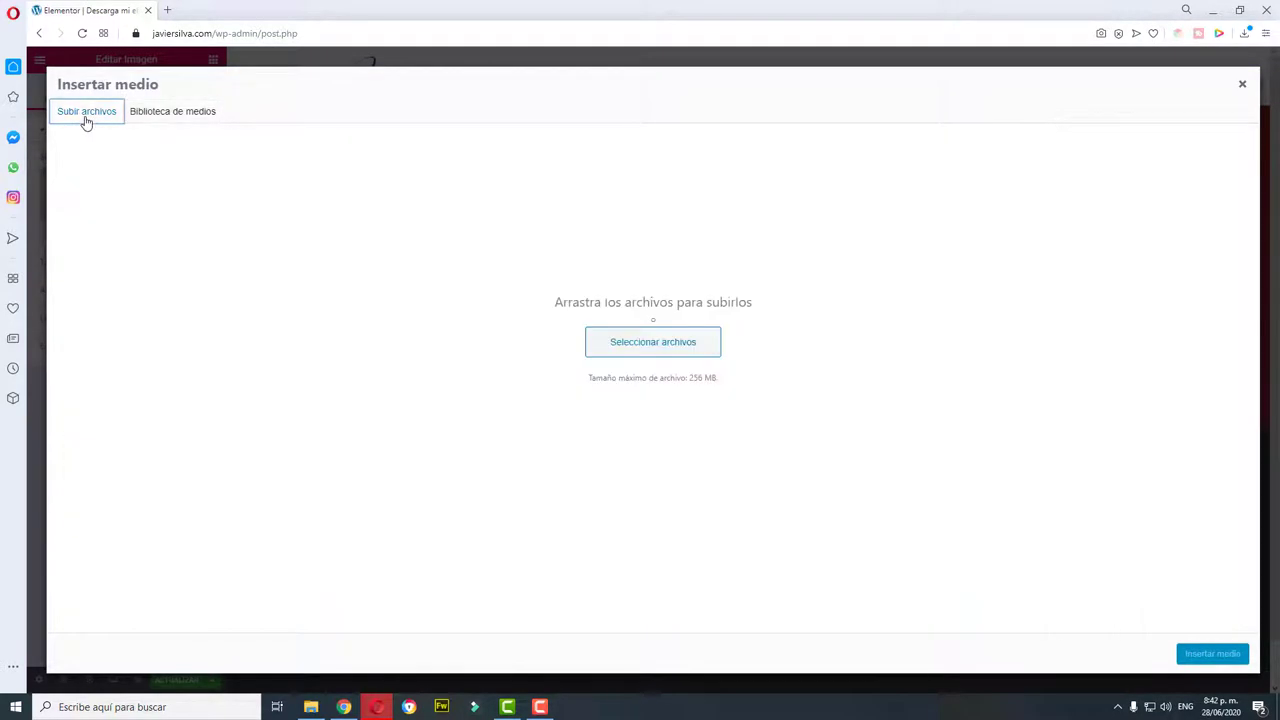
{"action": "left_click", "coordinate": [686, 346]}
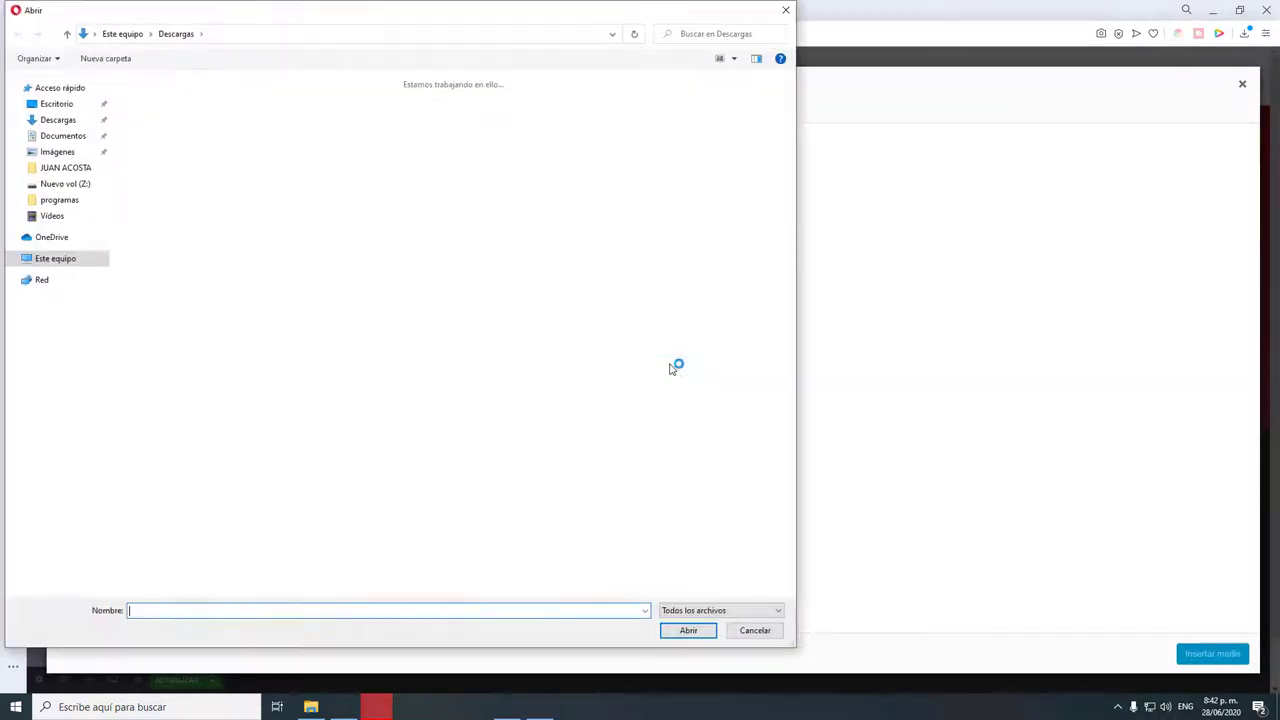
{"action": "left_click", "coordinate": [58, 152]}
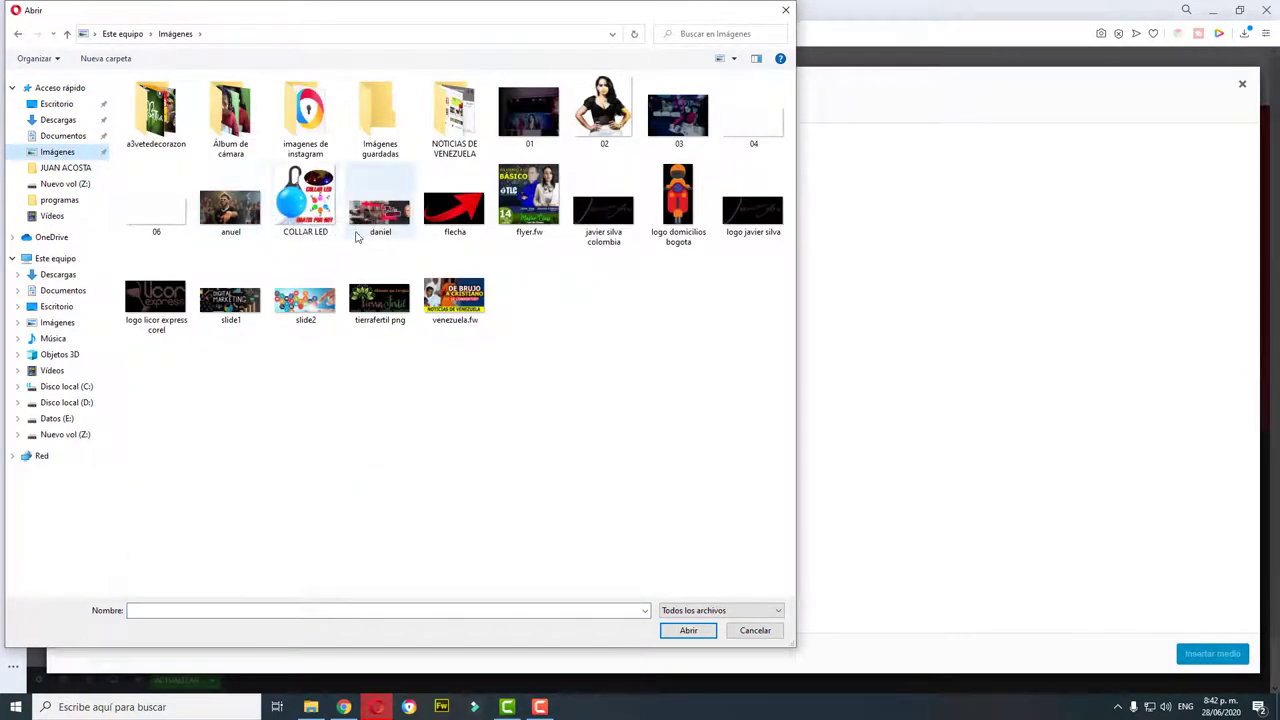
{"action": "left_click", "coordinate": [455, 222]}
{"action": "double_click", "coordinate": [455, 222]}
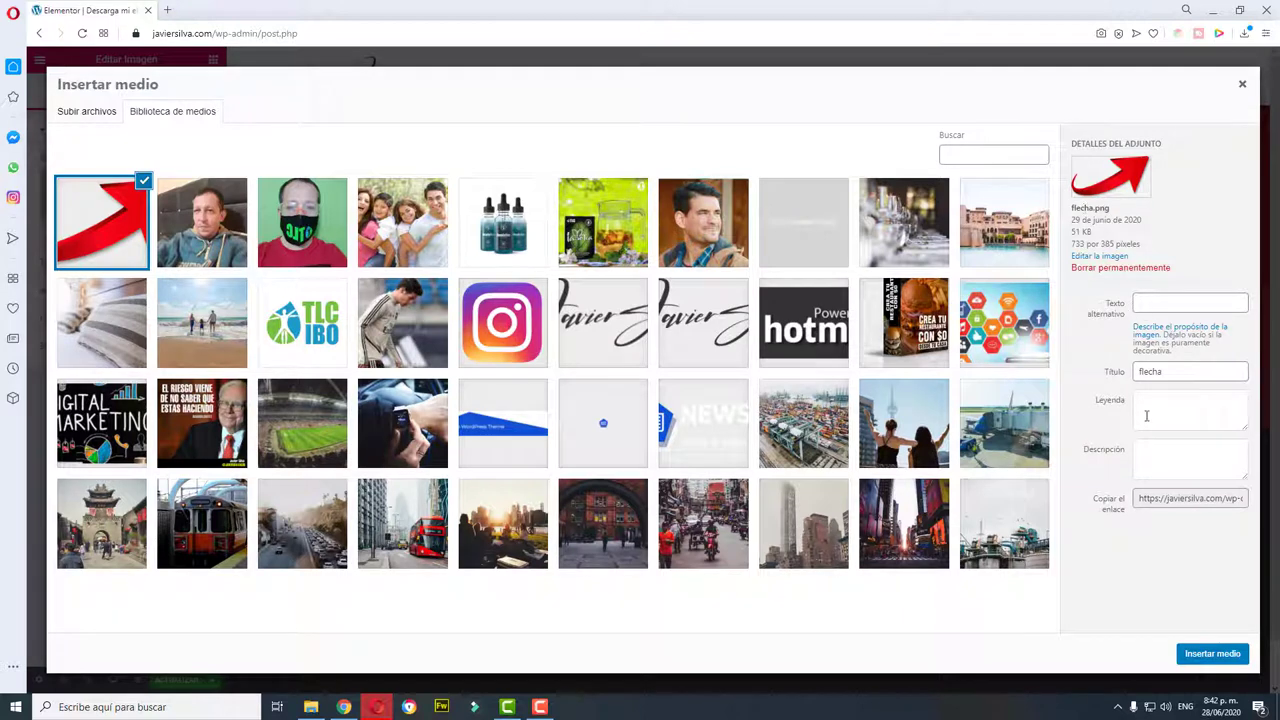
{"action": "left_click", "coordinate": [1210, 653]}
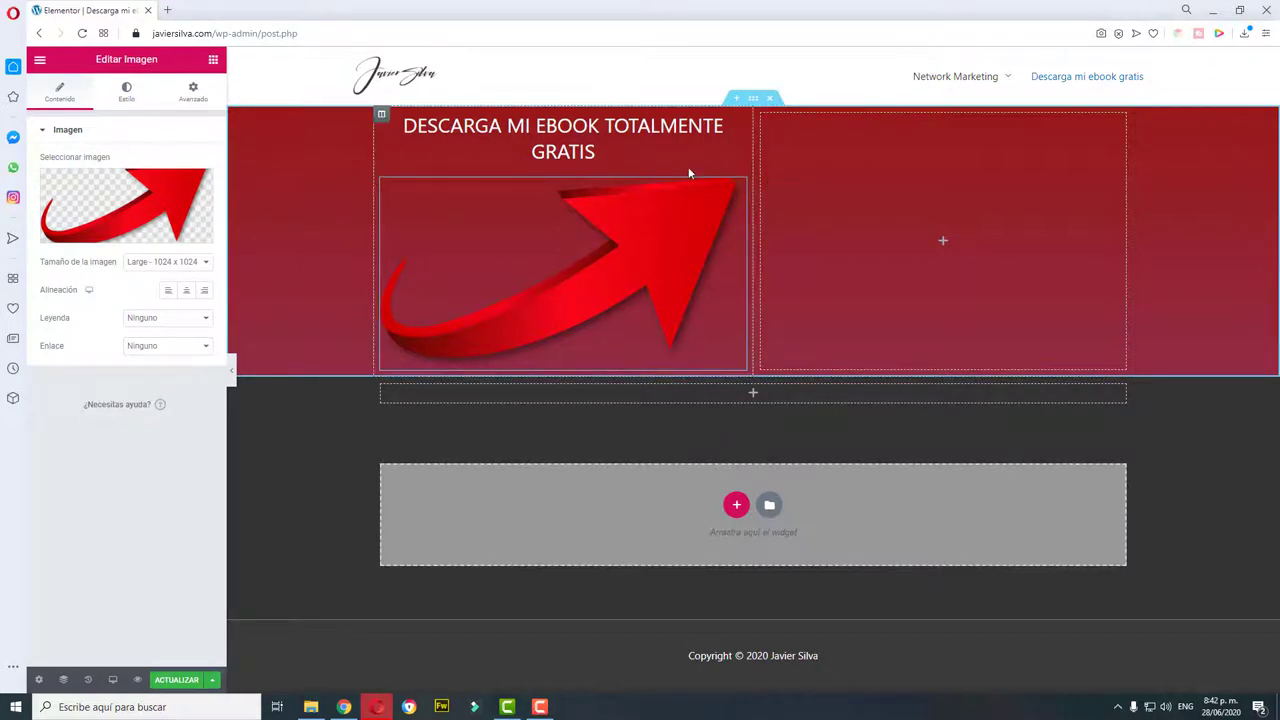
Step: Try a custom image size for the arrow (width 1100, height 100), then clear it
{"action": "left_click", "coordinate": [205, 262]}
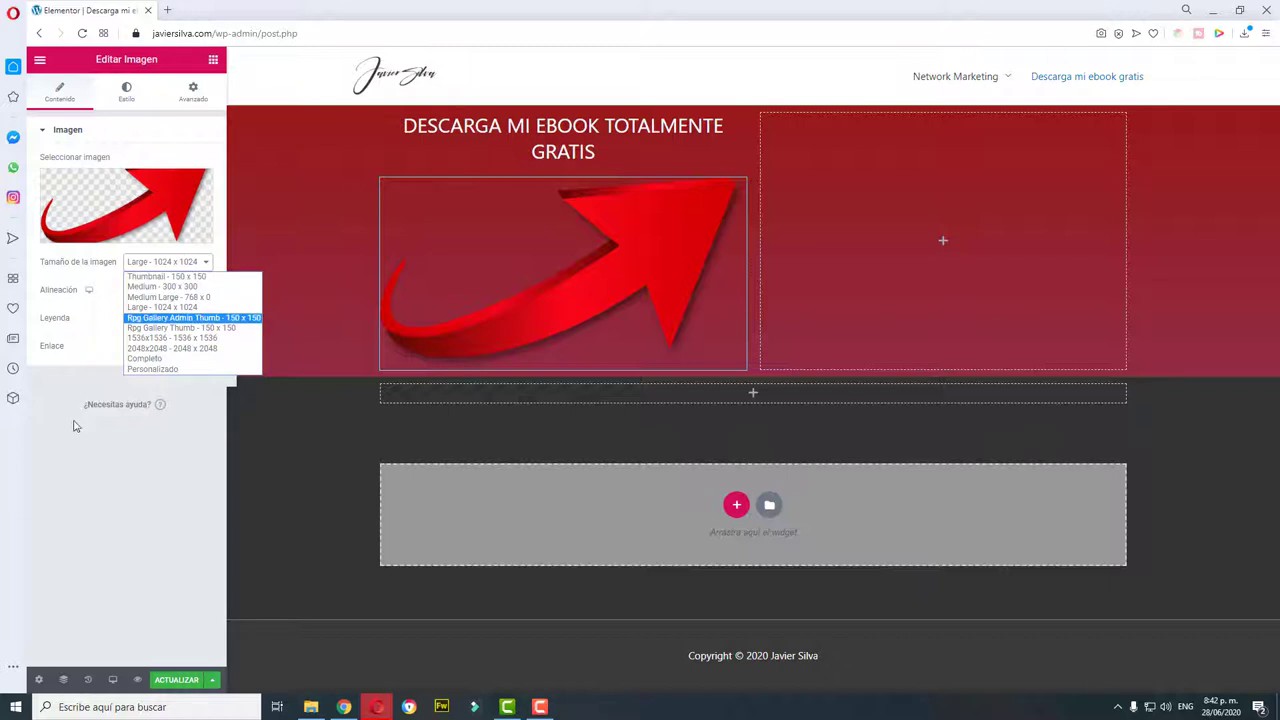
{"action": "left_click", "coordinate": [152, 357]}
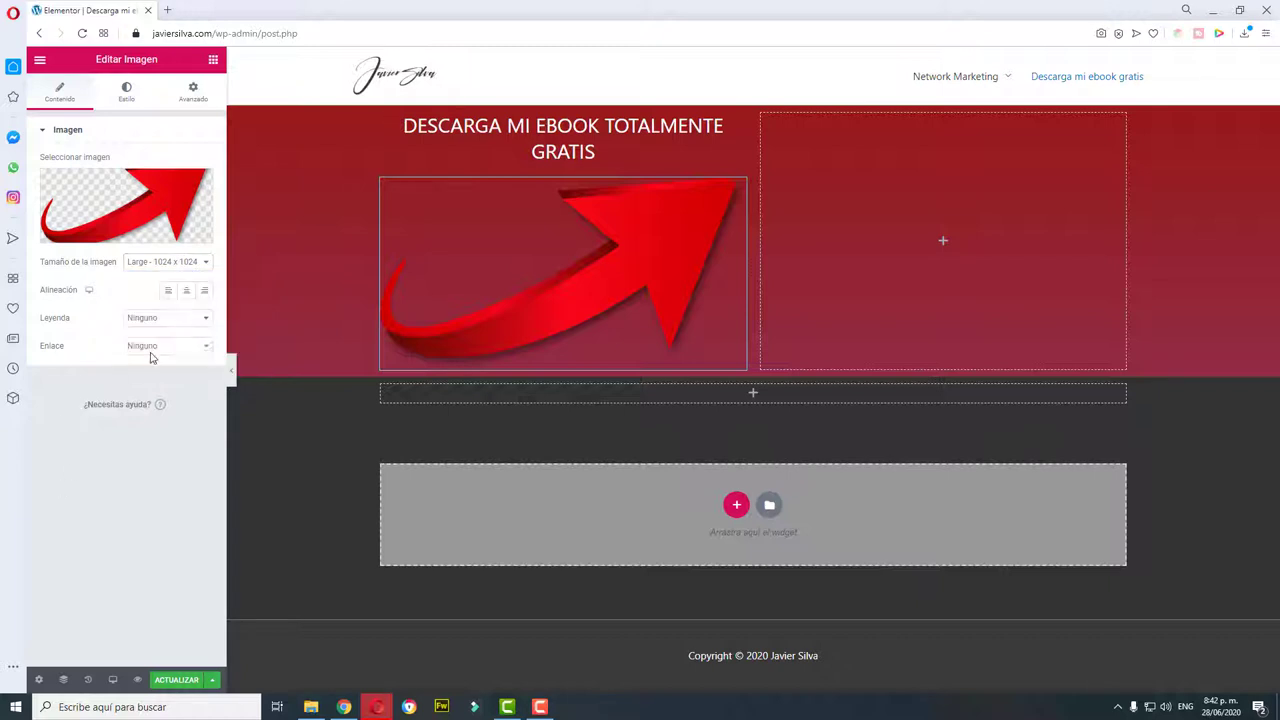
{"action": "left_click", "coordinate": [182, 266]}
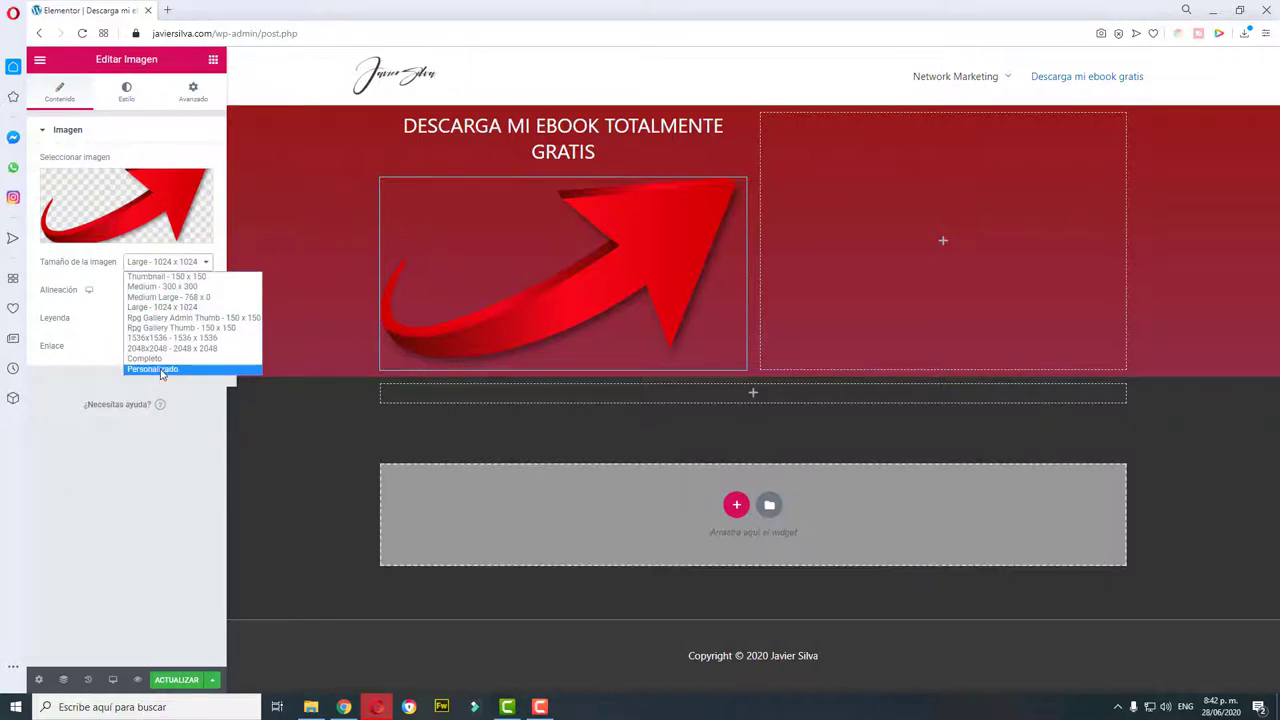
{"action": "left_click", "coordinate": [155, 369]}
{"action": "left_click", "coordinate": [59, 332]}
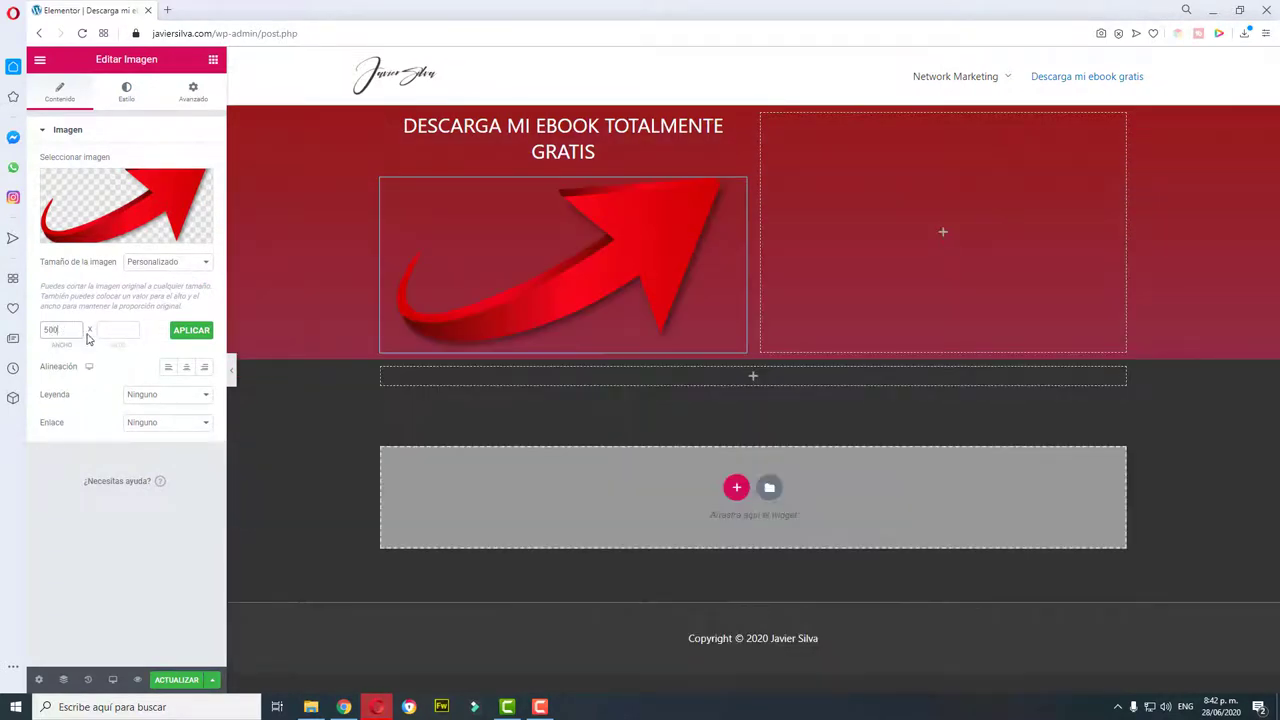
{"action": "left_click_drag", "start_coordinate": [63, 328], "coordinate": [17, 340]}
{"action": "type", "text": "1100"}
{"action": "left_click_drag", "start_coordinate": [66, 328], "coordinate": [30, 342]}
{"action": "left_click", "coordinate": [117, 328]}
{"action": "type", "text": "100"}
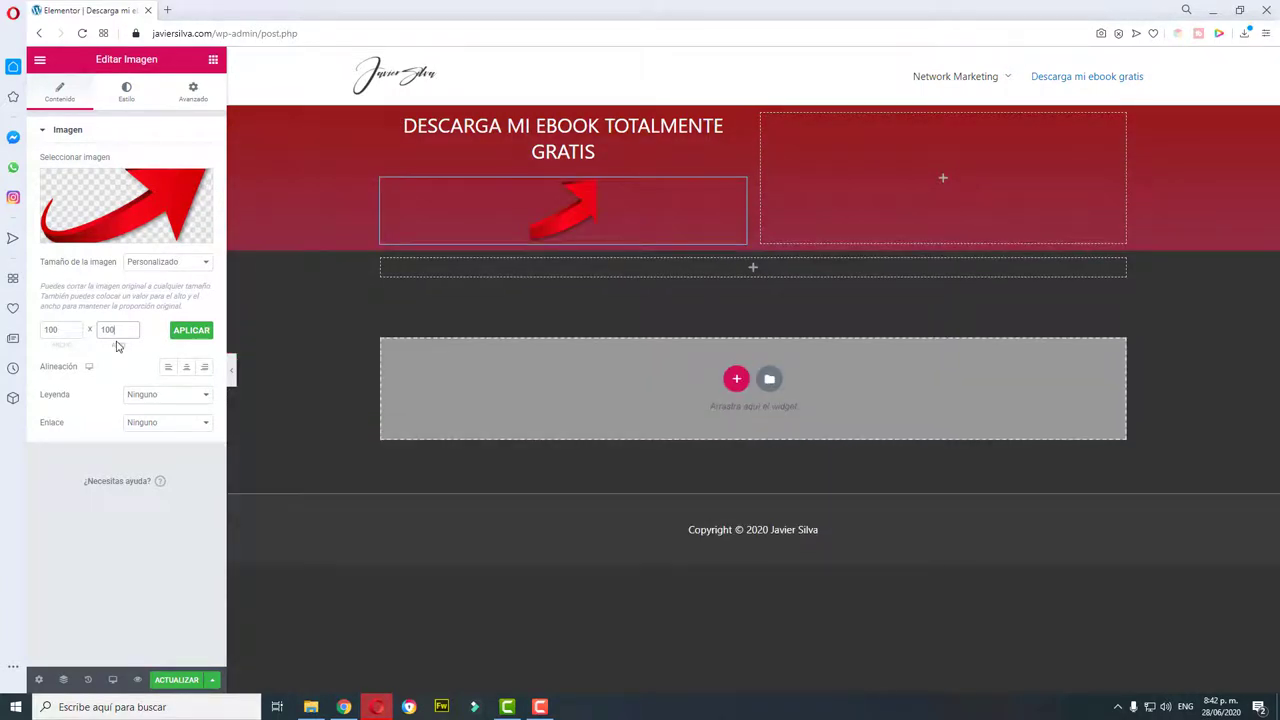
{"action": "double_click", "coordinate": [66, 328]}
{"action": "key", "text": "BackSpace"}
Step: Set the arrow to Medium 300 x 300, delete the empty section below, and save
{"action": "left_click", "coordinate": [205, 263]}
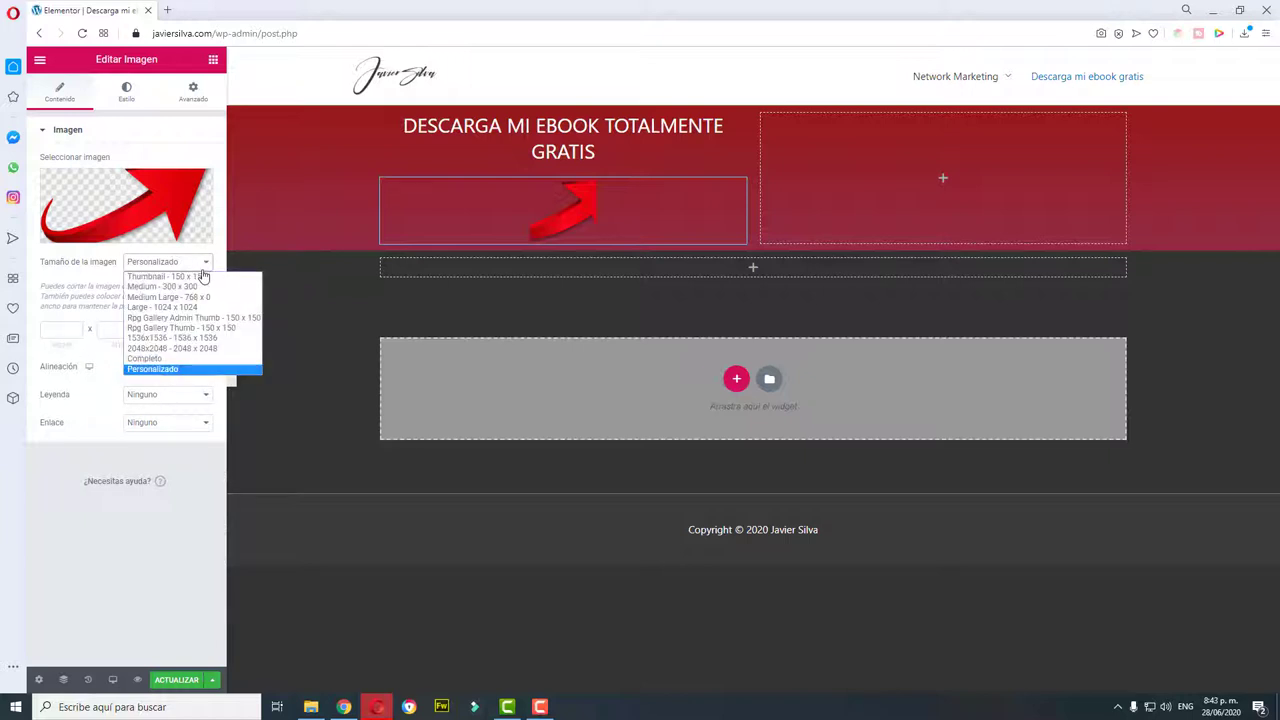
{"action": "left_click", "coordinate": [191, 287]}
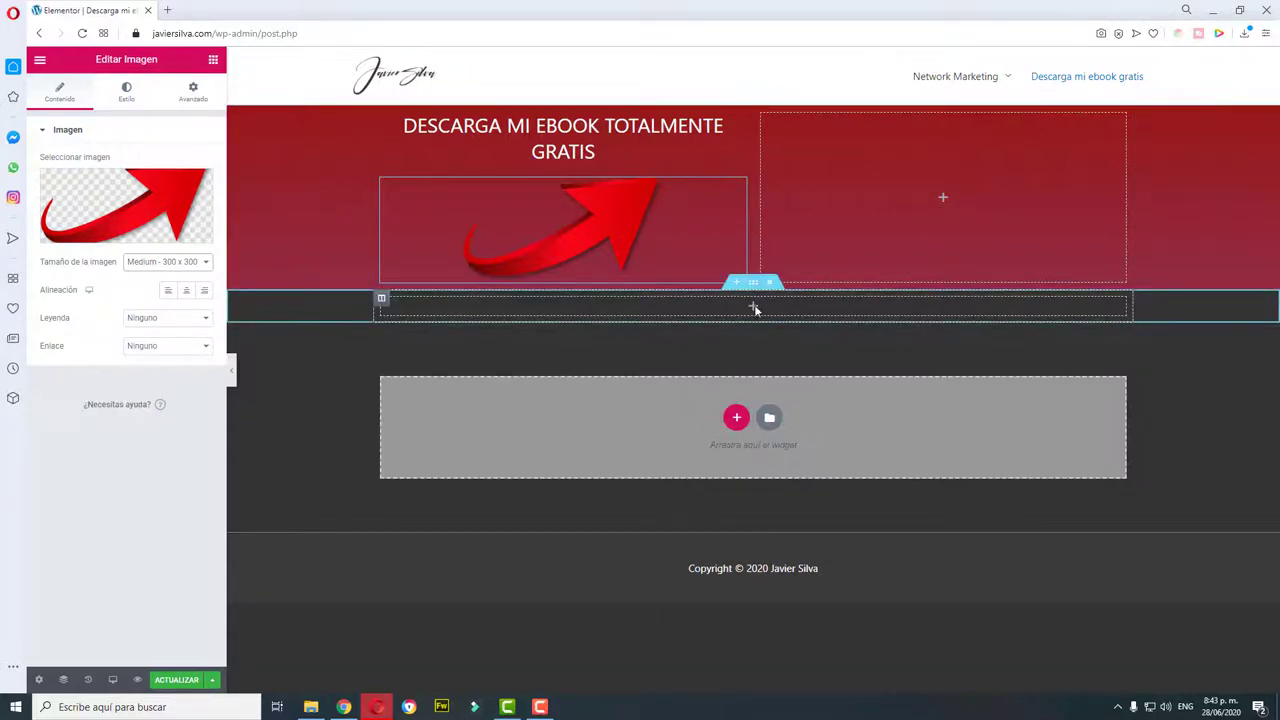
{"action": "left_click", "coordinate": [769, 283]}
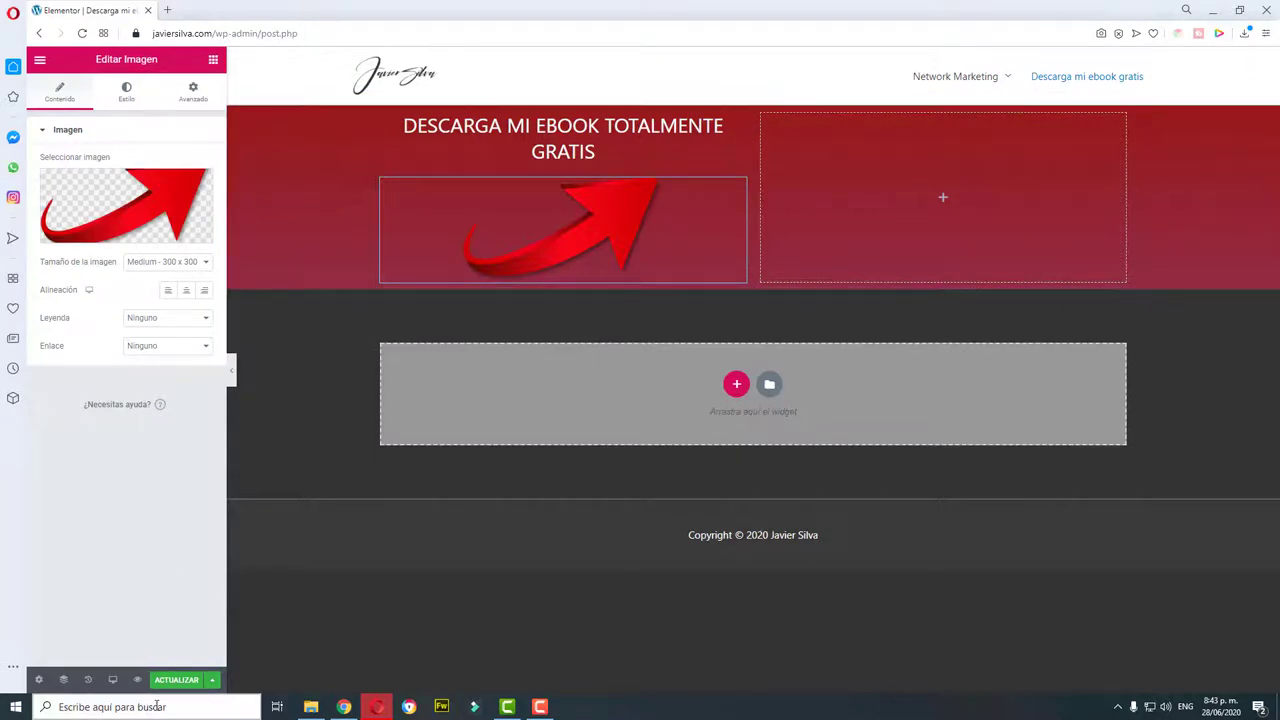
{"action": "left_click", "coordinate": [176, 679]}
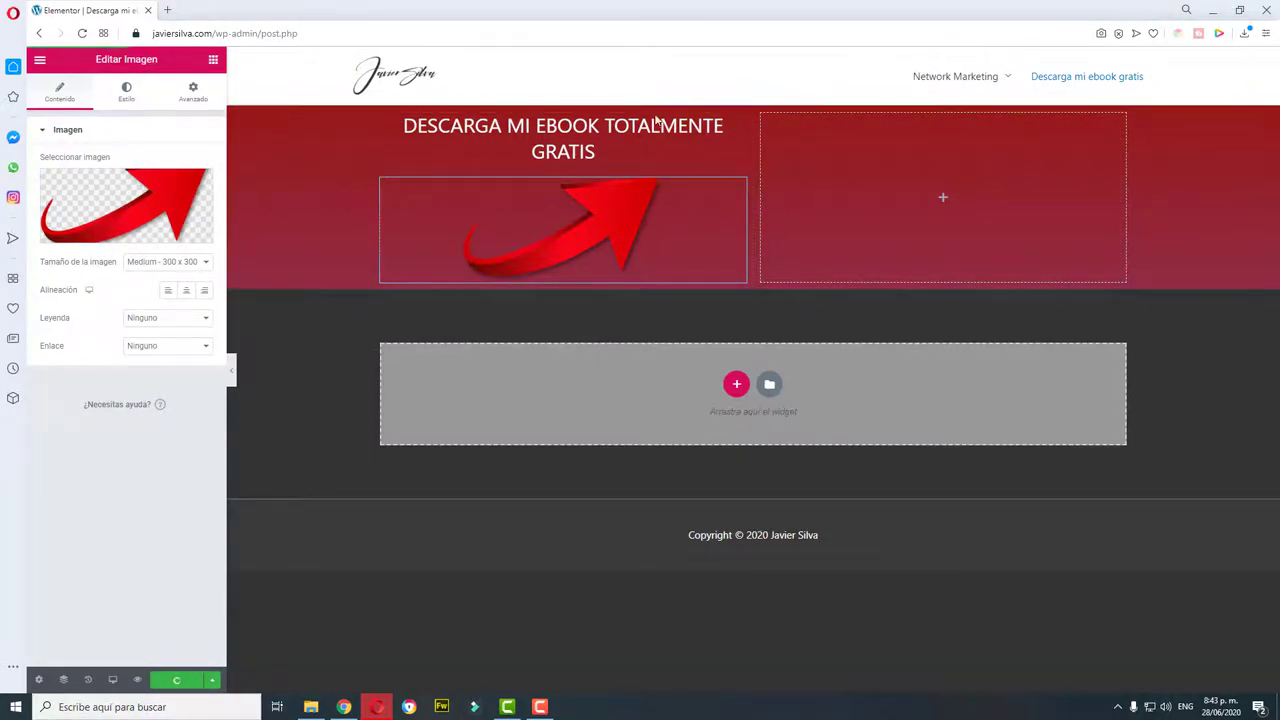
Step: Exit Elementor to the dashboard and start a new form from Ninja Forms' Añadir nuevo
{"action": "left_click", "coordinate": [40, 59]}
{"action": "left_click", "coordinate": [92, 436]}
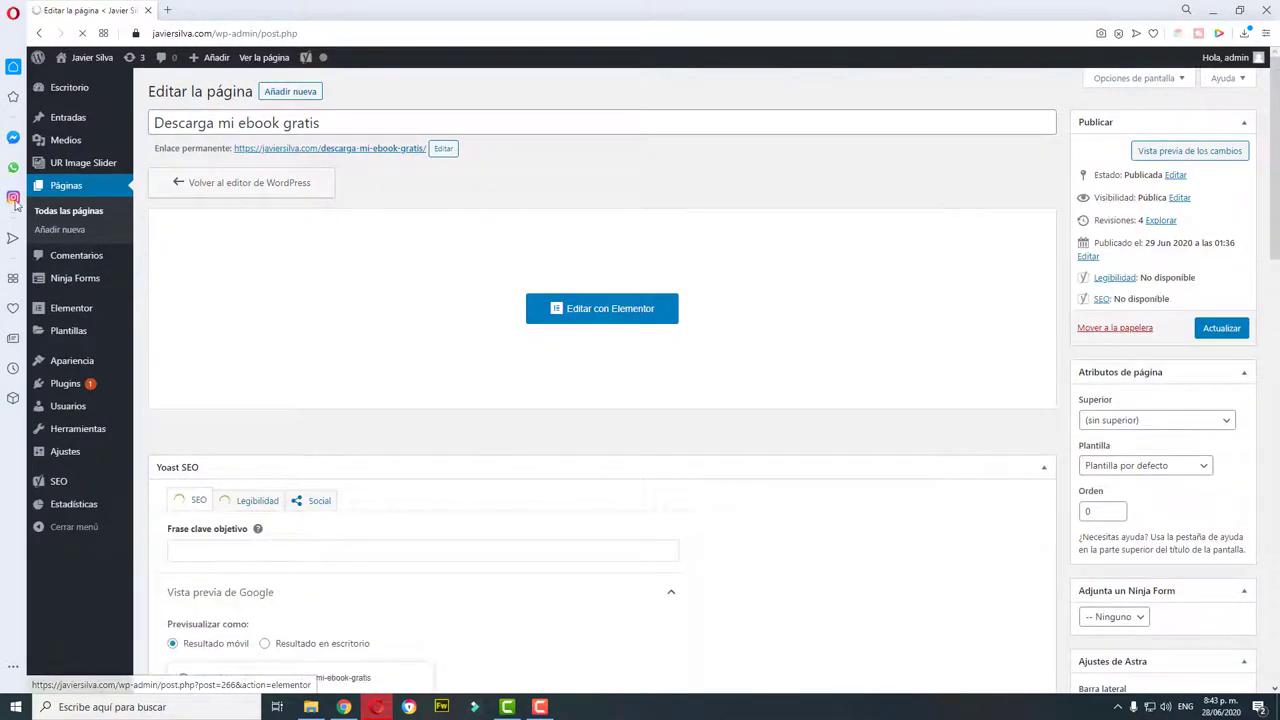
{"action": "mouse_move", "coordinate": [80, 283]}
{"action": "left_click", "coordinate": [177, 297]}
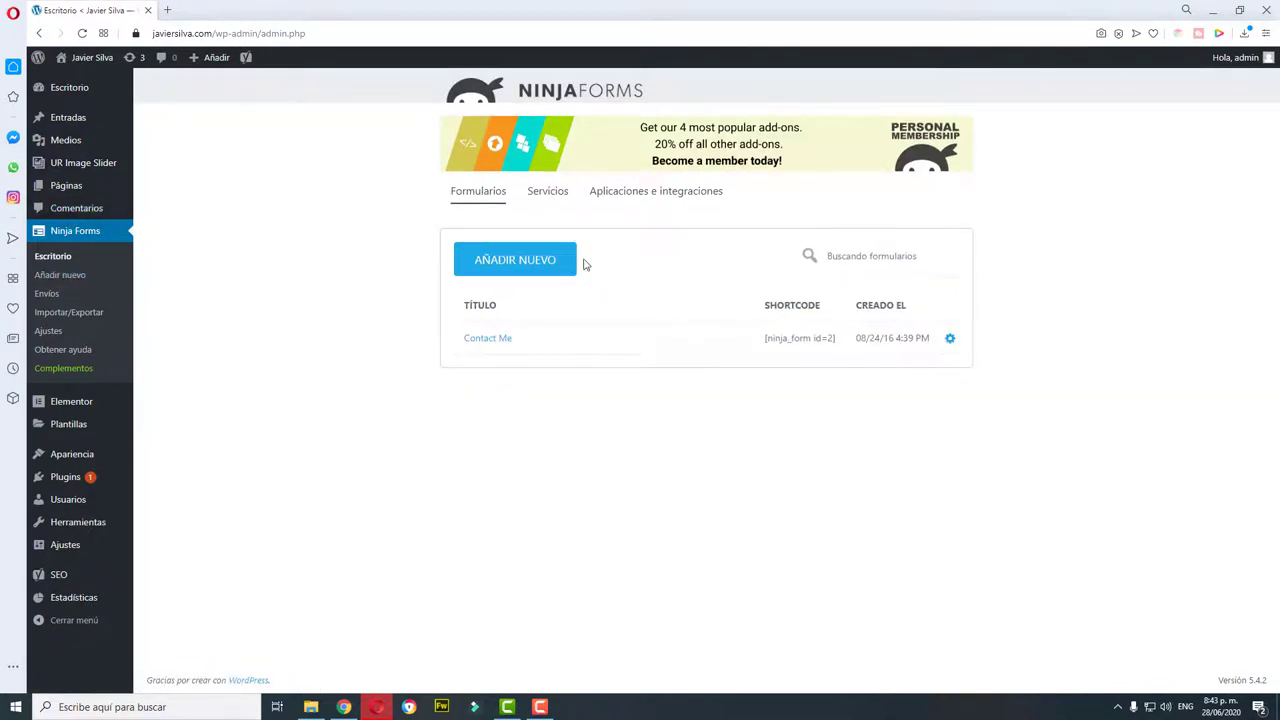
{"action": "left_click", "coordinate": [522, 269]}
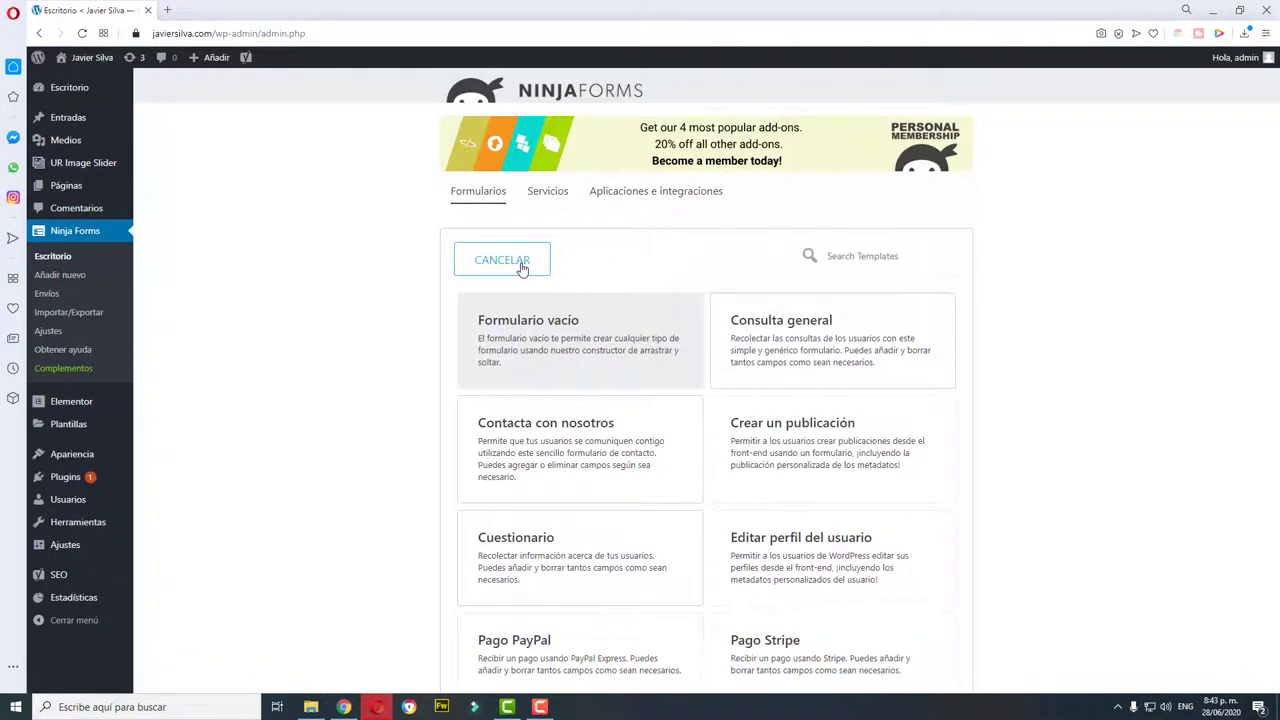
Step: Start a Formulario vacío and add Nombre, Correo electrónico, Teléfono fields and an Enviar button
{"action": "left_click", "coordinate": [543, 342]}
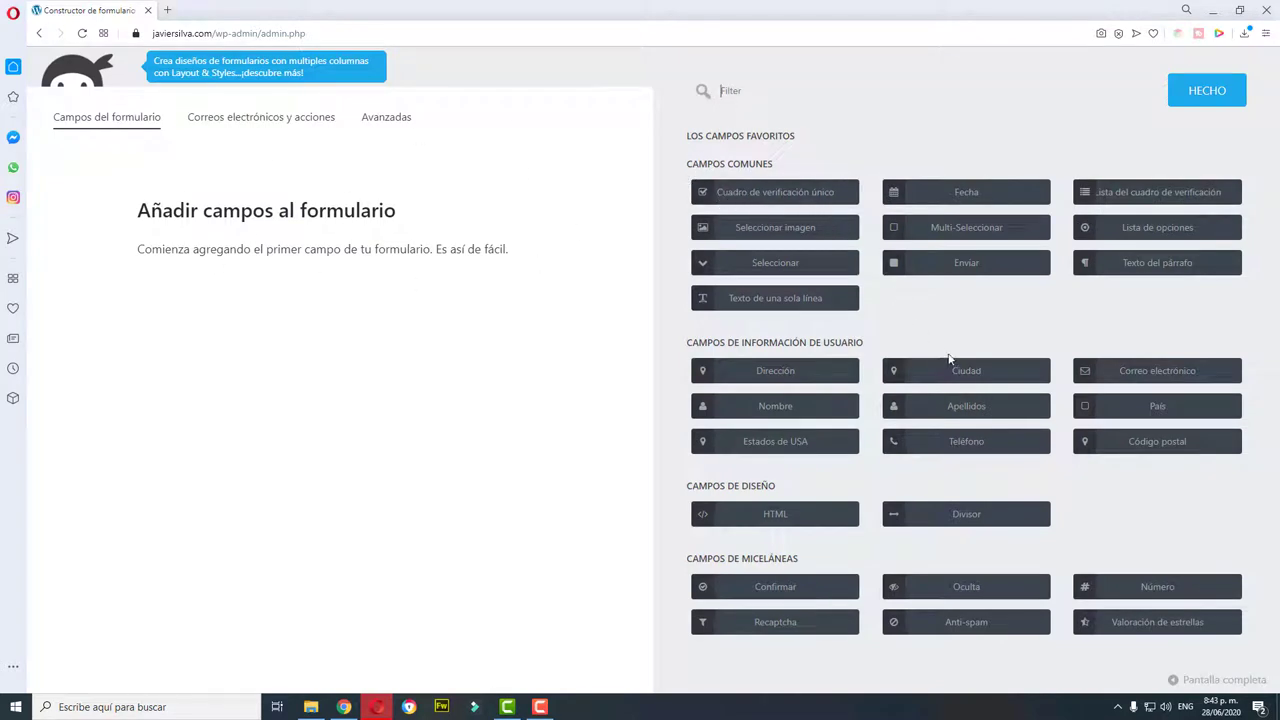
{"action": "left_click", "coordinate": [760, 408]}
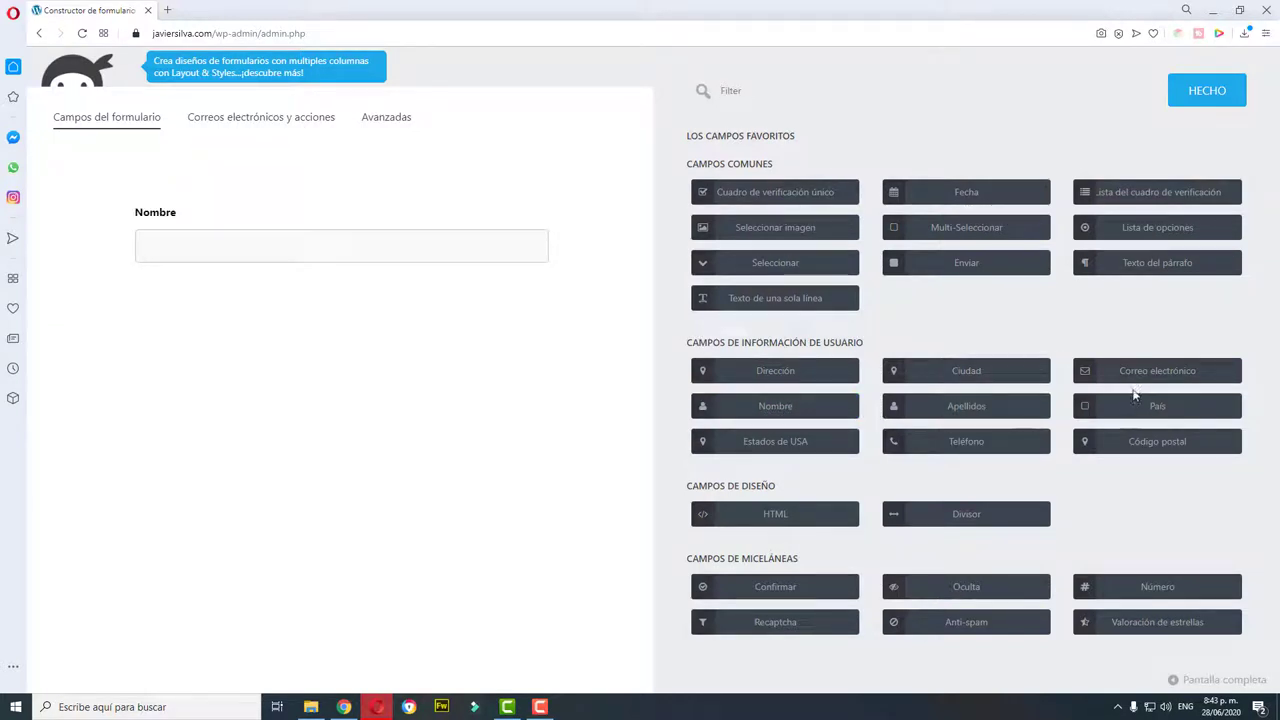
{"action": "left_click", "coordinate": [1172, 375]}
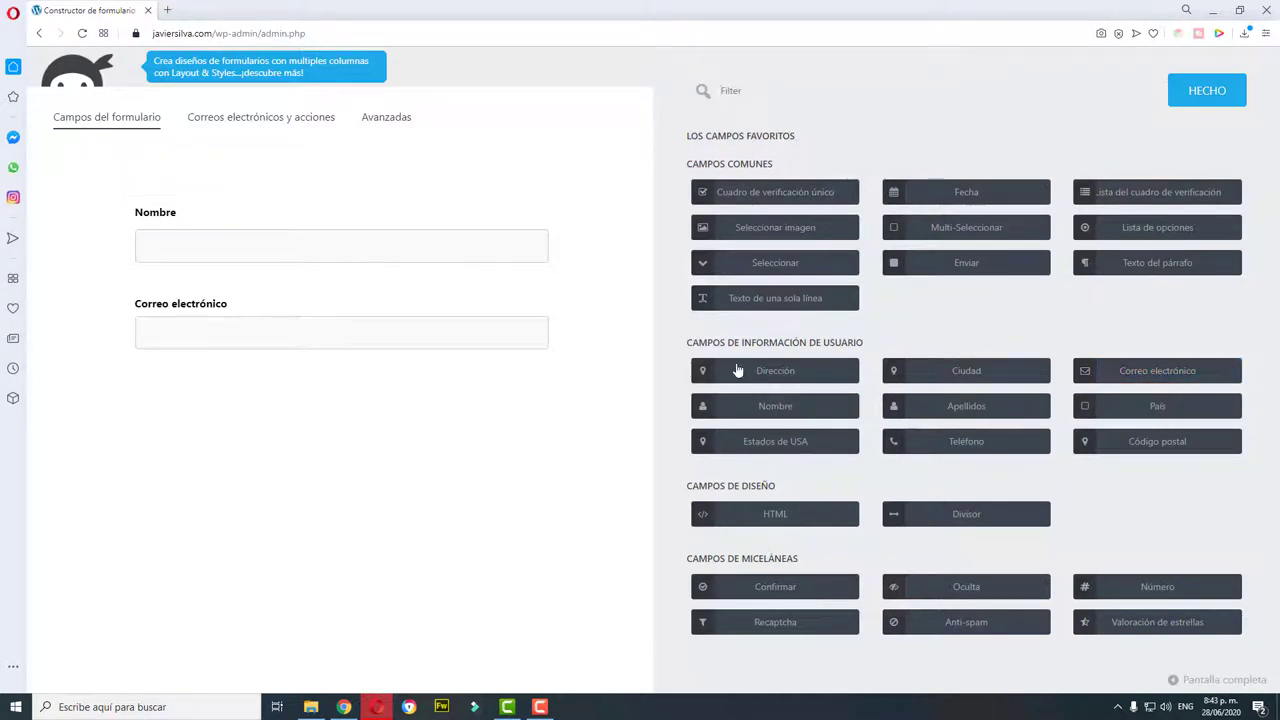
{"action": "left_click", "coordinate": [970, 446]}
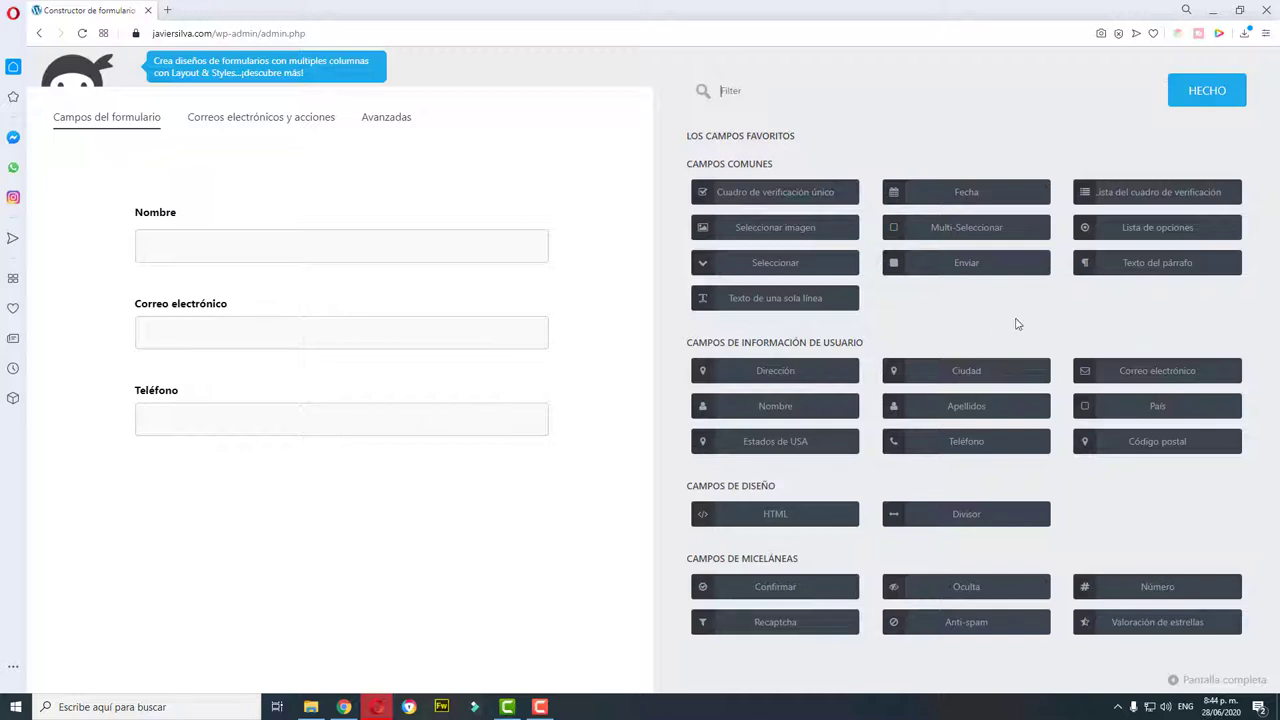
{"action": "left_click", "coordinate": [951, 270]}
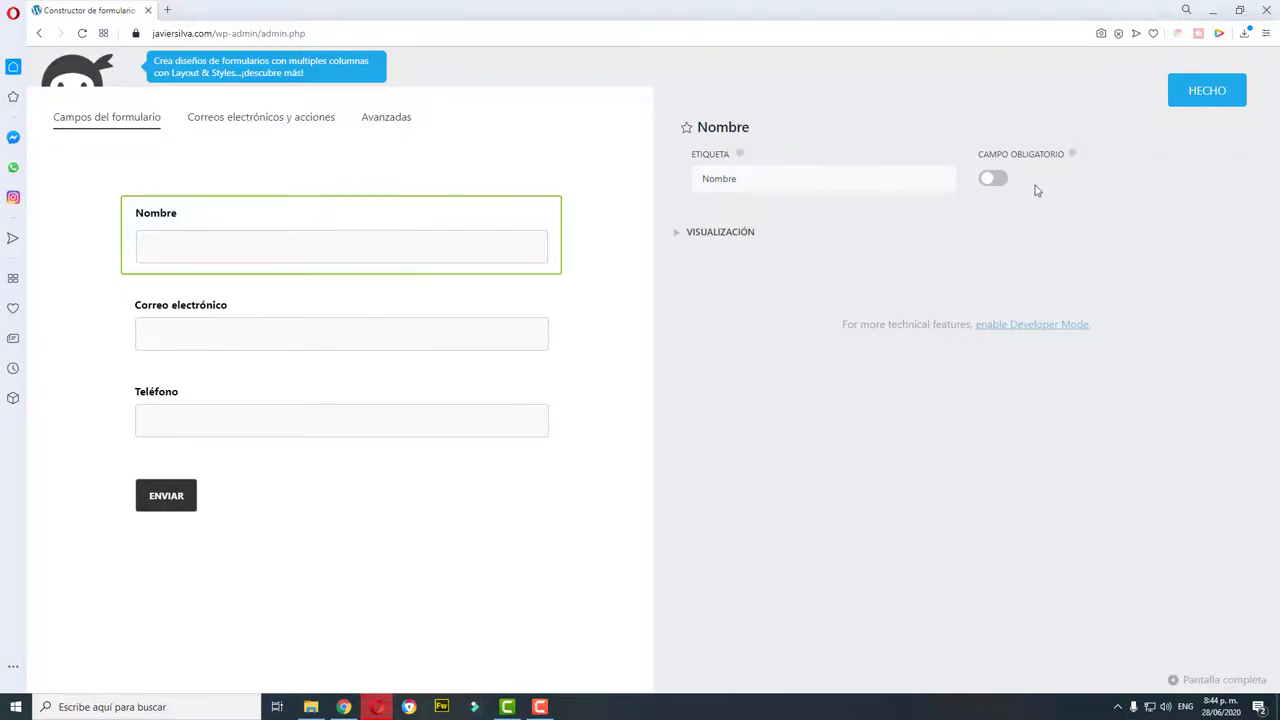
Step: Turn on Campo obligatorio for Nombre, Correo electrónico and Teléfono, then close settings with HECHO
{"action": "left_click", "coordinate": [993, 178]}
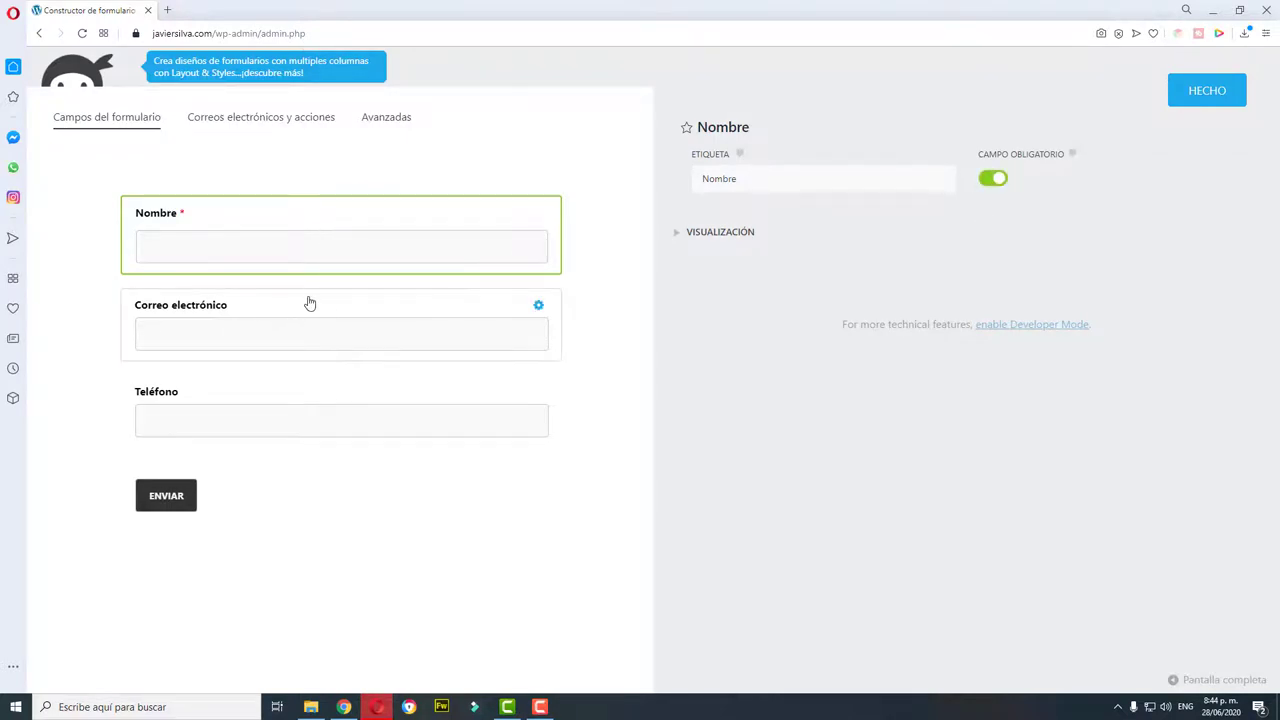
{"action": "left_click", "coordinate": [460, 317]}
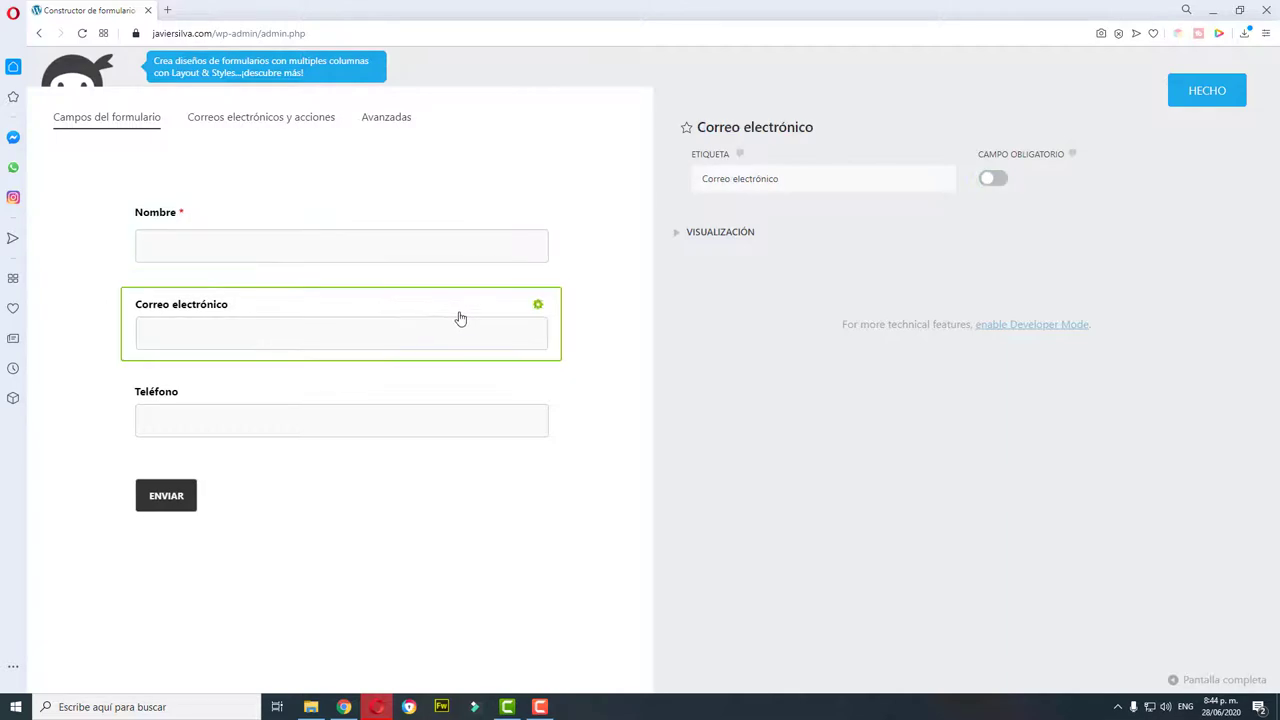
{"action": "left_click", "coordinate": [995, 178]}
{"action": "left_click", "coordinate": [314, 397]}
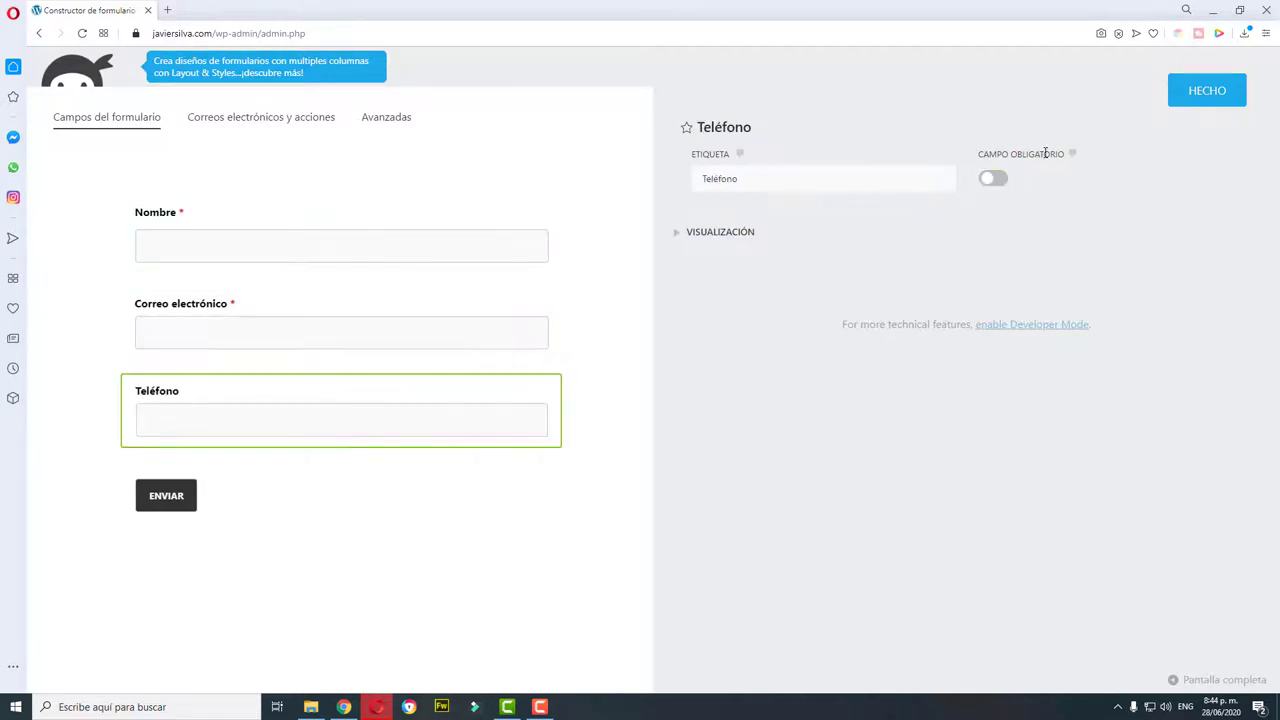
{"action": "left_click", "coordinate": [1001, 182]}
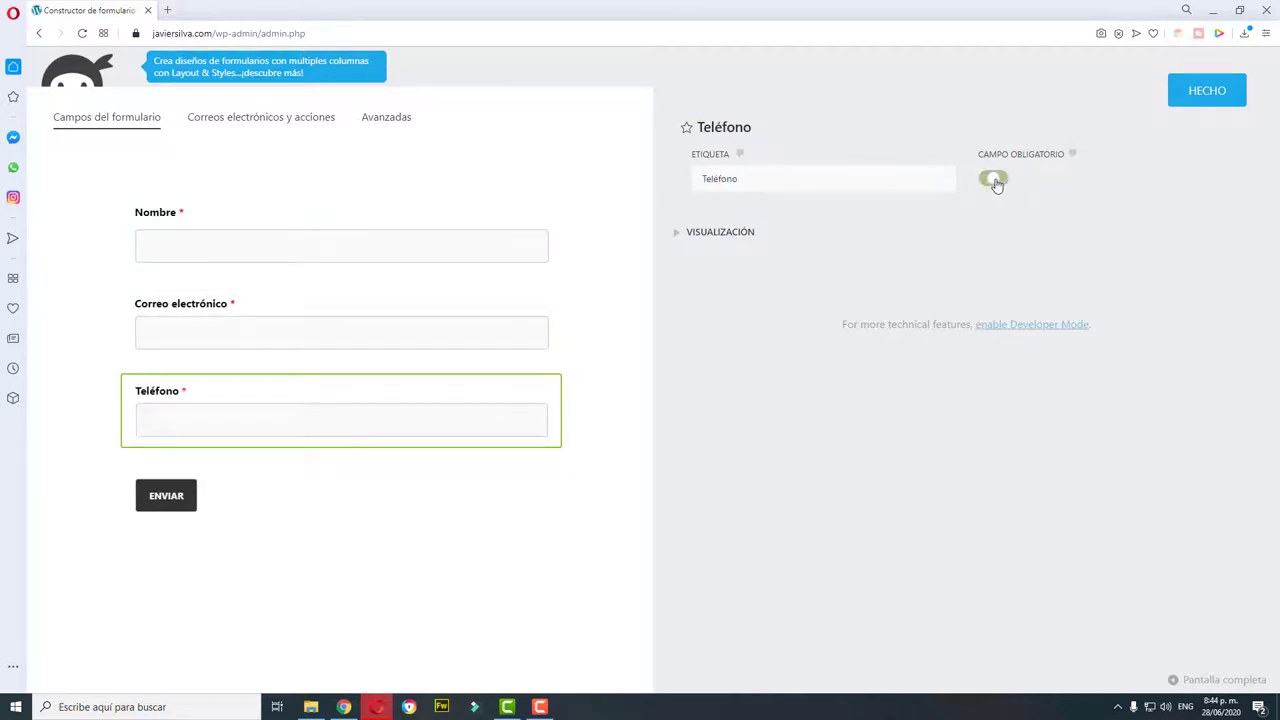
{"action": "left_click", "coordinate": [165, 493]}
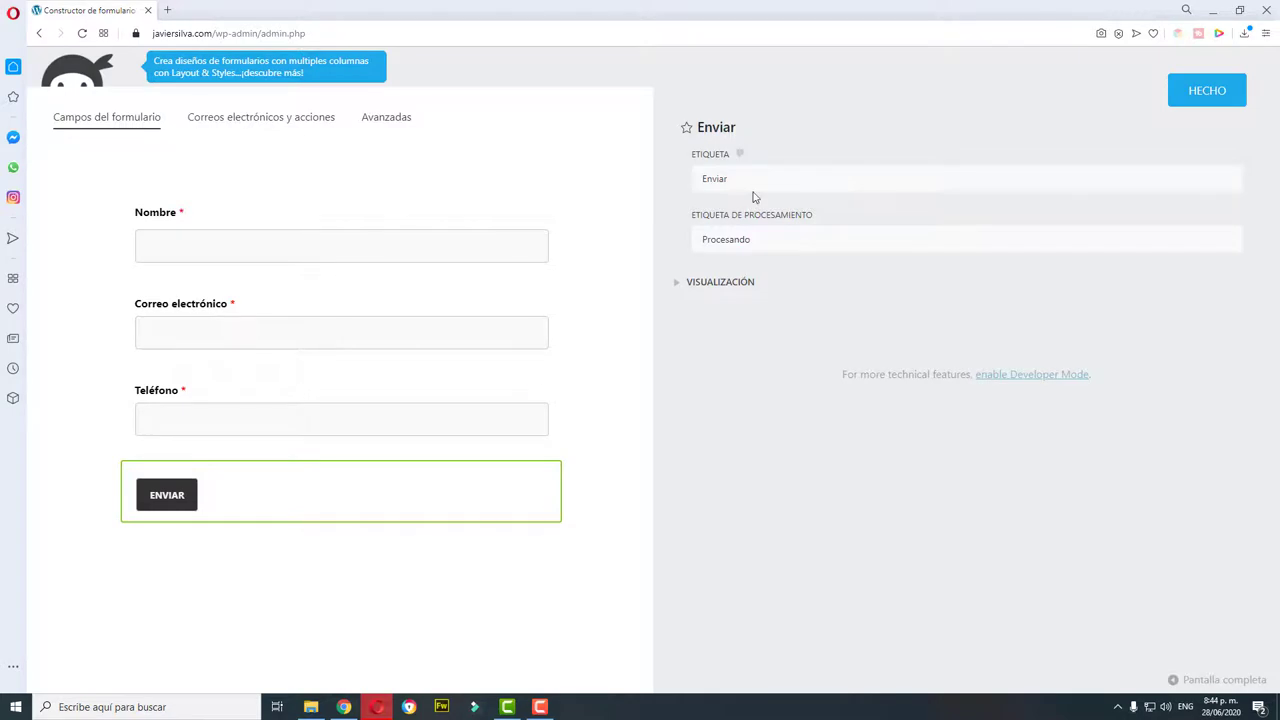
{"action": "left_click", "coordinate": [1218, 92]}
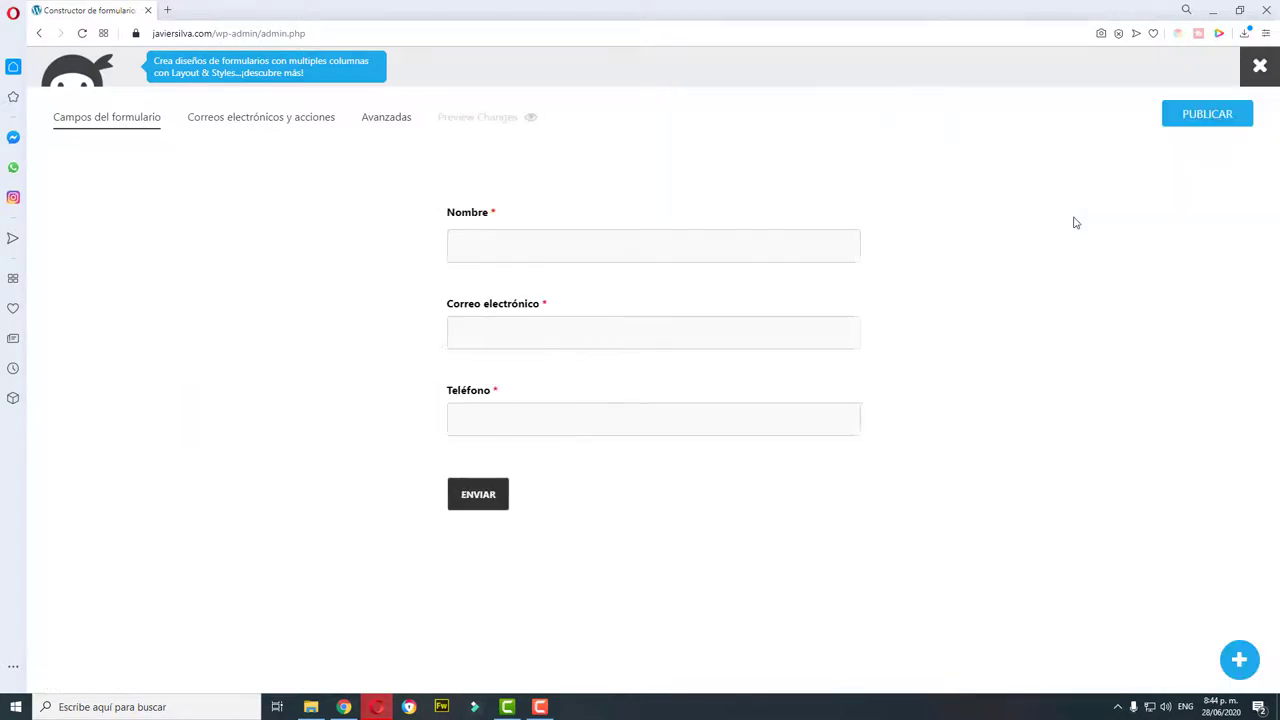
Step: Publish the form titled 'DESCARGA MI EBOOK GRATIS' and close the builder to the forms list
{"action": "left_click", "coordinate": [1210, 117]}
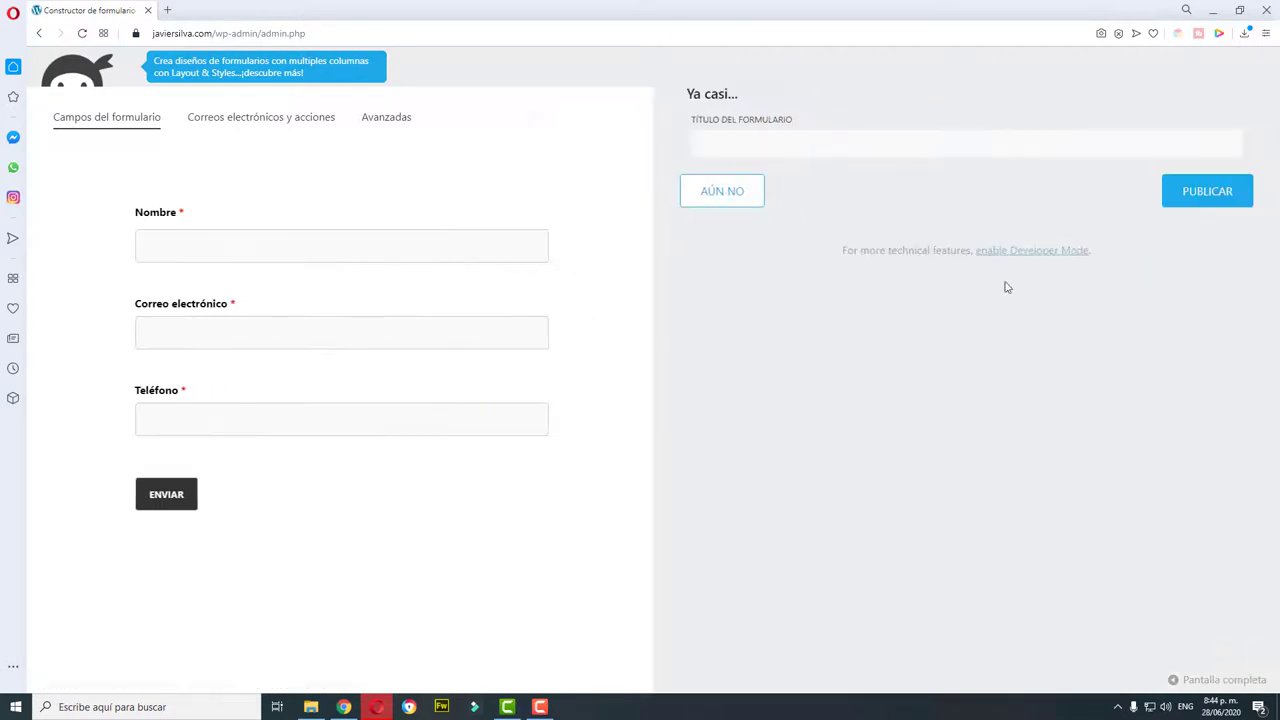
{"action": "left_click", "coordinate": [853, 149]}
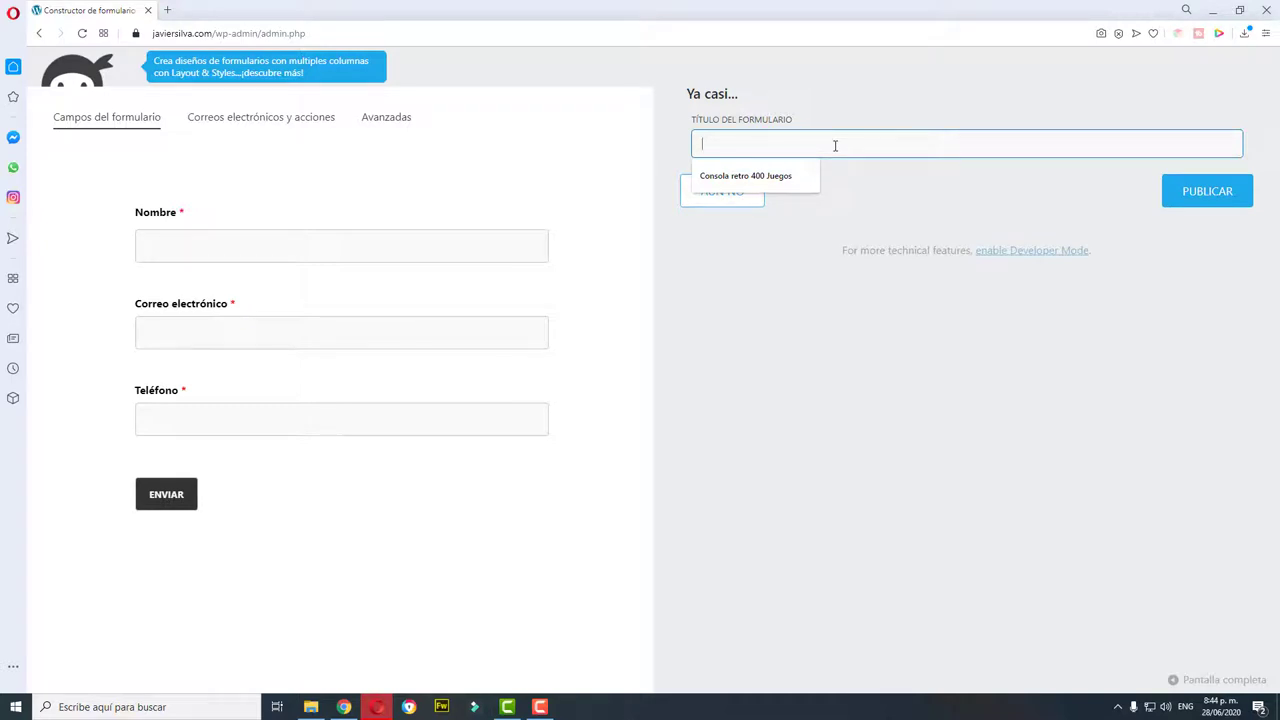
{"action": "type", "text": "descarga mi ebook"}
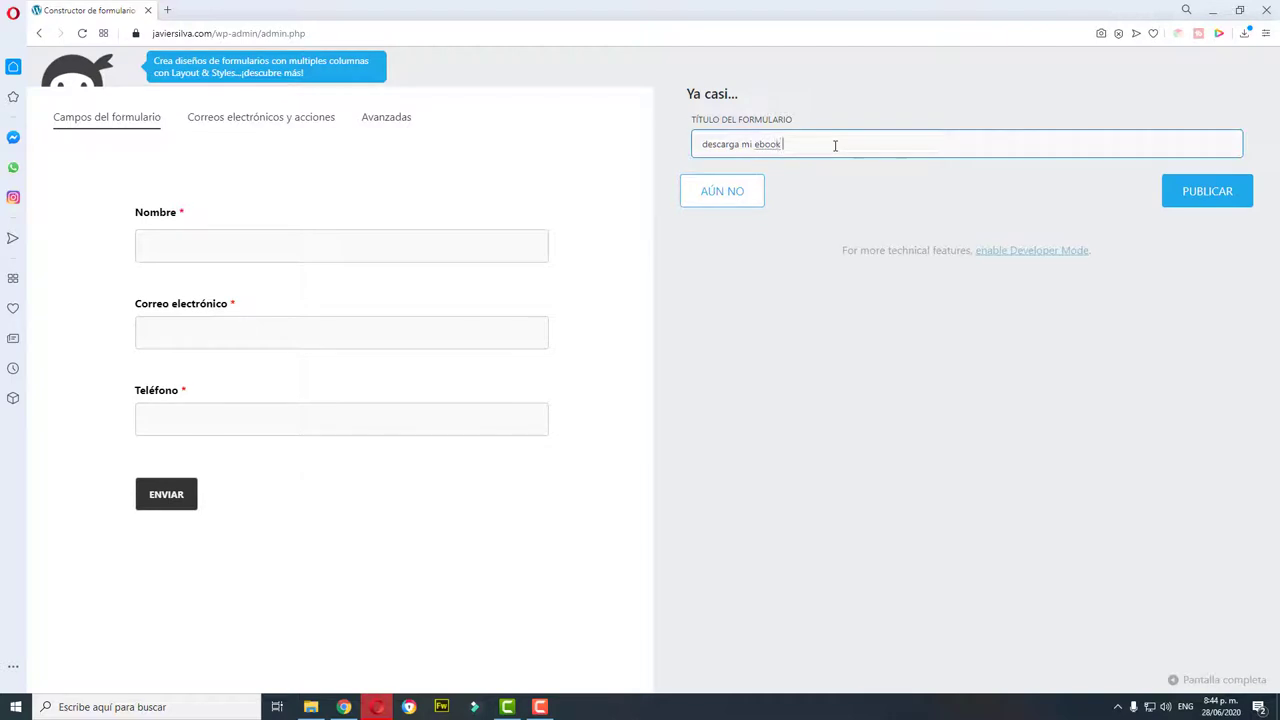
{"action": "type", "text": " gratis"}
{"action": "key", "text": "ctrl+a"}
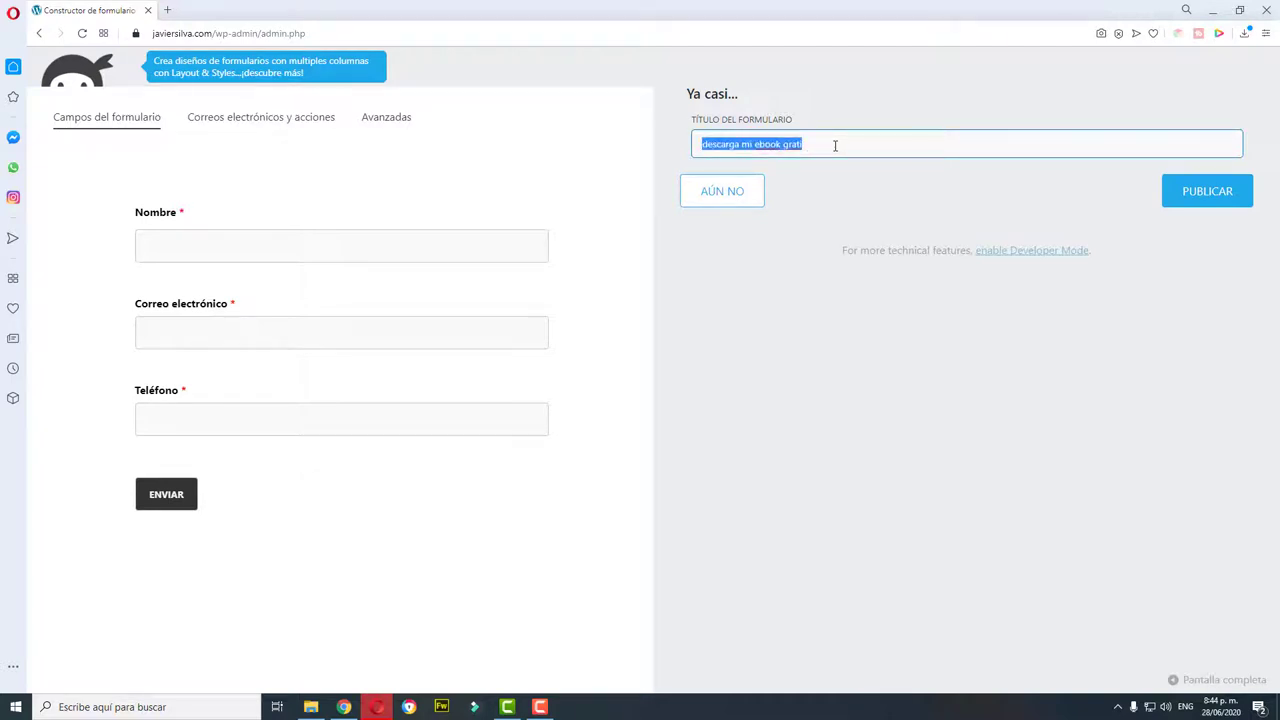
{"action": "type", "text": "DESCARGA MI EBOOK GRATIS"}
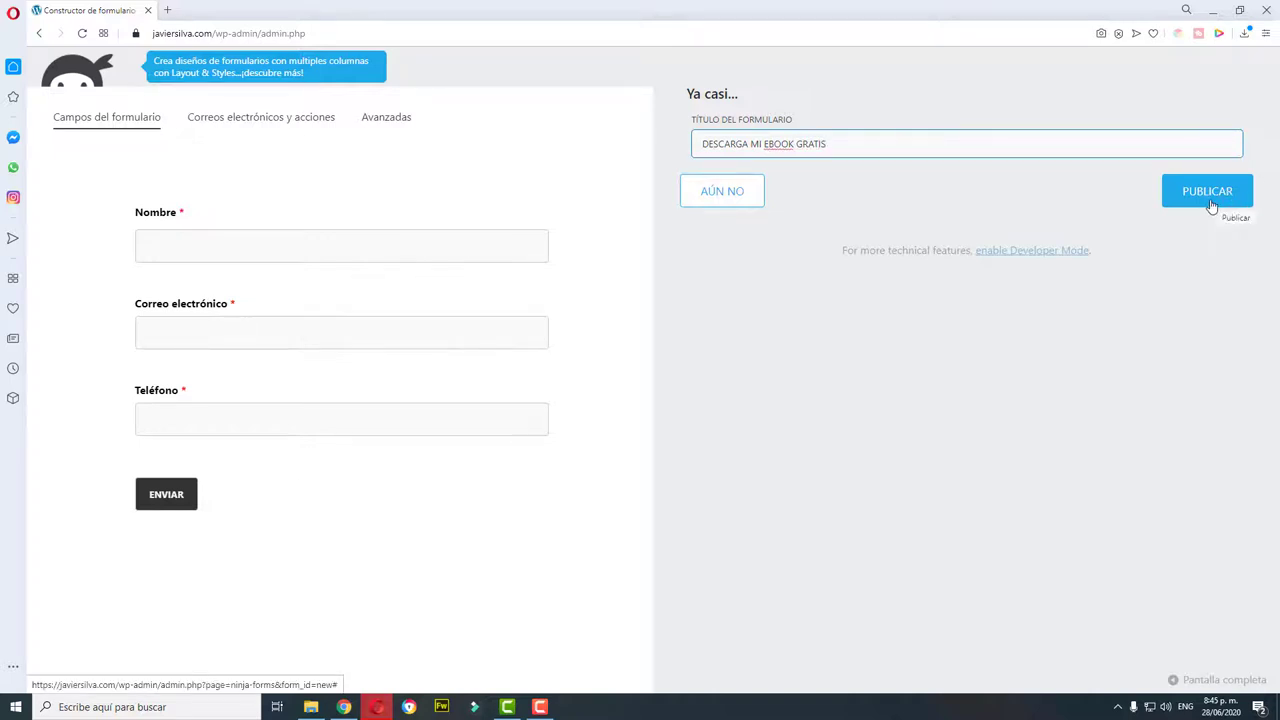
{"action": "left_click", "coordinate": [1207, 191]}
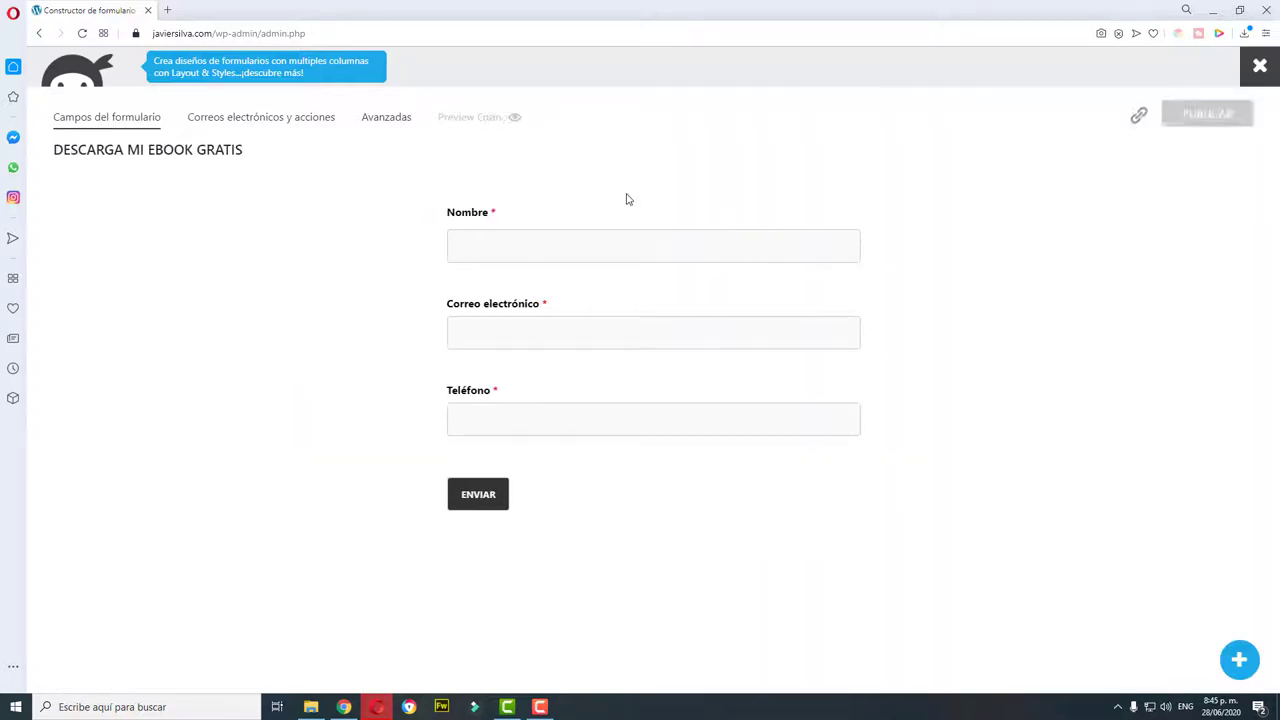
{"action": "left_click", "coordinate": [1261, 67]}
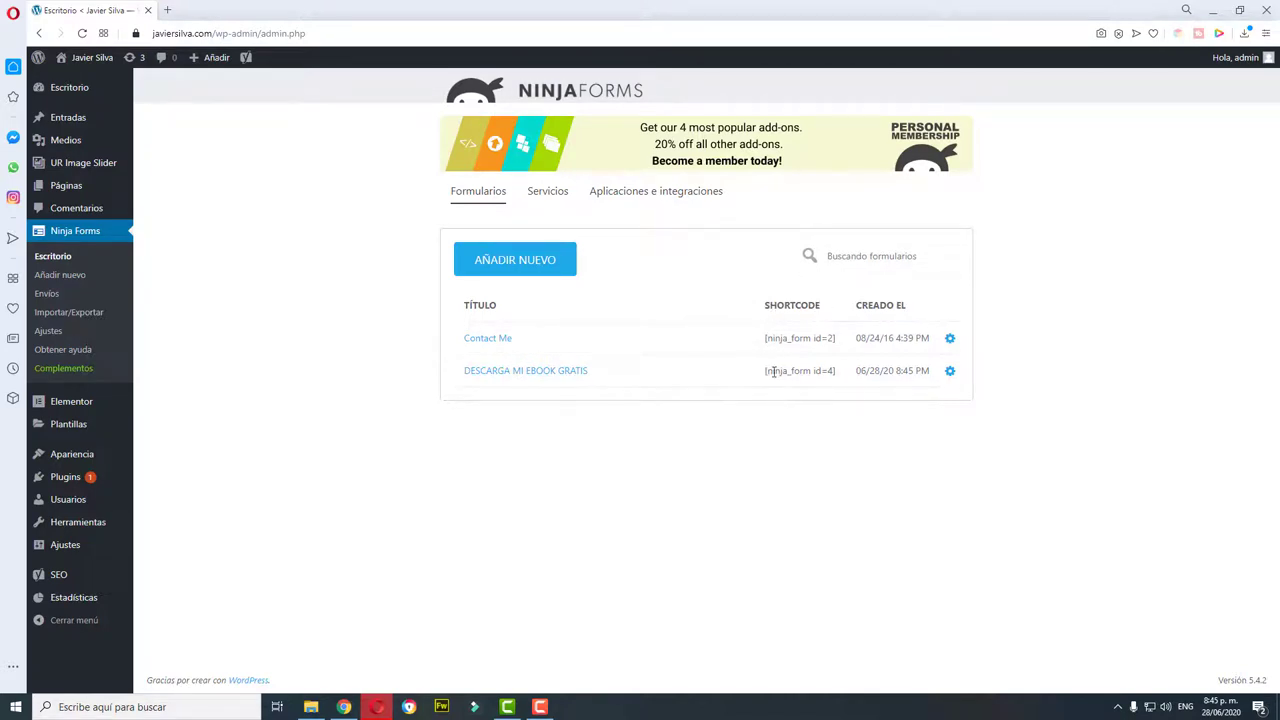
Step: Copy the ebook form's [ninja_form id=4] shortcode from the forms list with Copiar
{"action": "left_click_drag", "start_coordinate": [766, 371], "coordinate": [843, 373]}
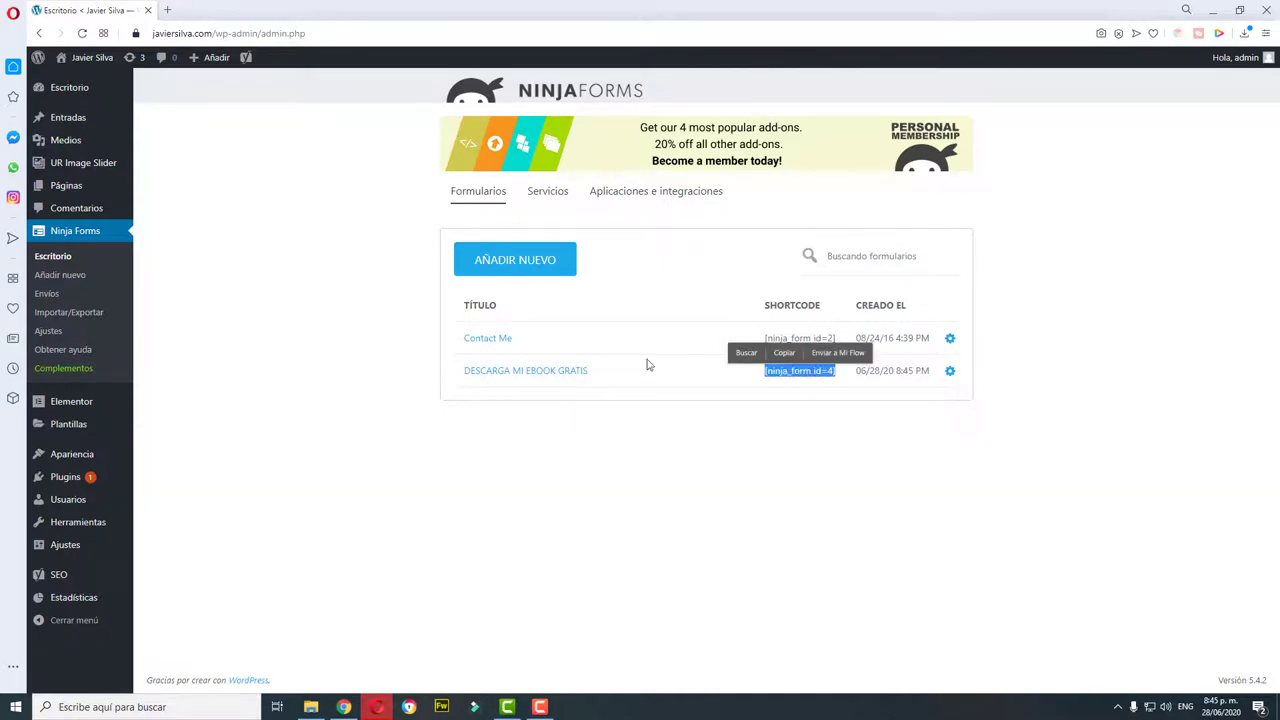
{"action": "left_click", "coordinate": [784, 353]}
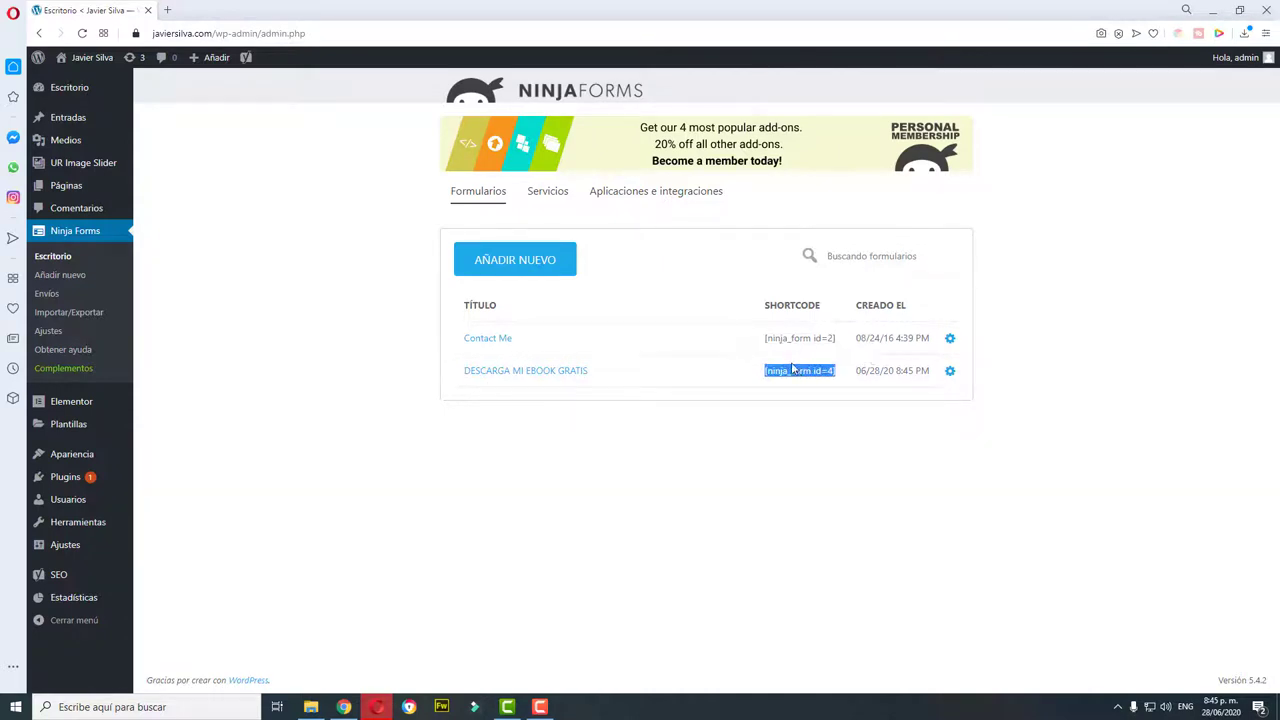
{"action": "left_click", "coordinate": [831, 371]}
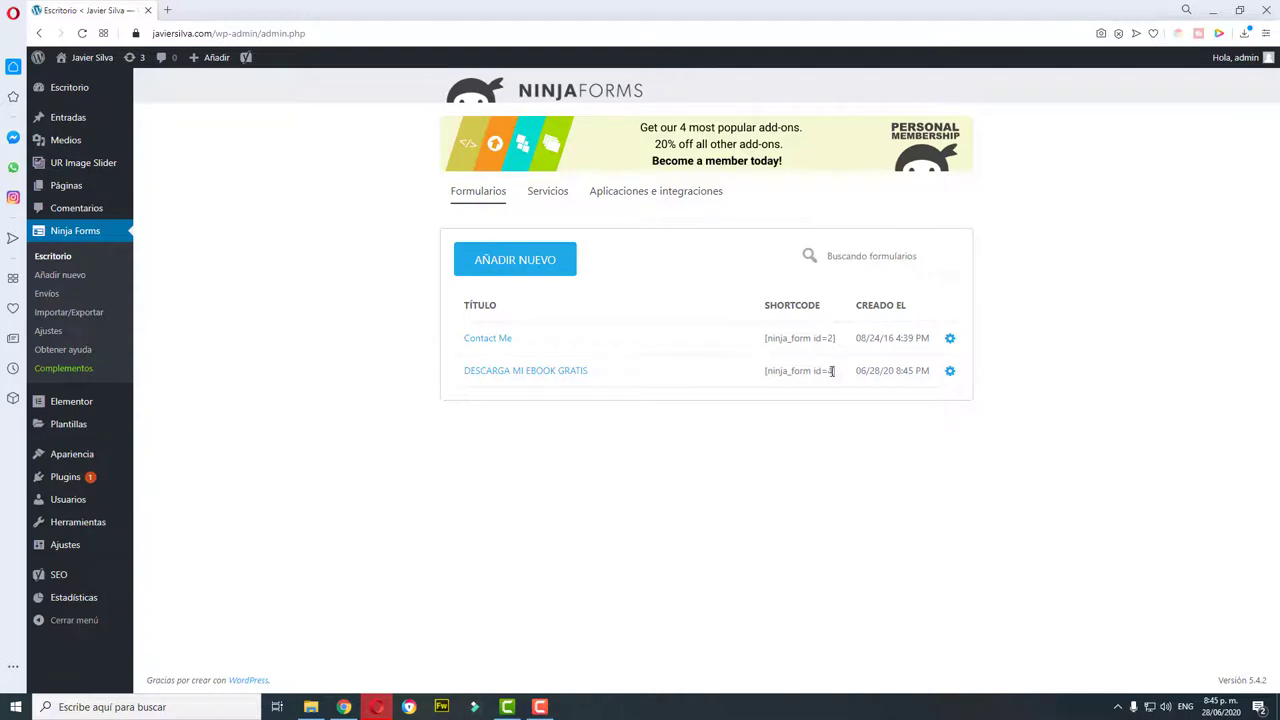
{"action": "scroll", "coordinate": [831, 374], "scroll_direction": "up", "scroll_amount": 3, "text": "ctrl"}
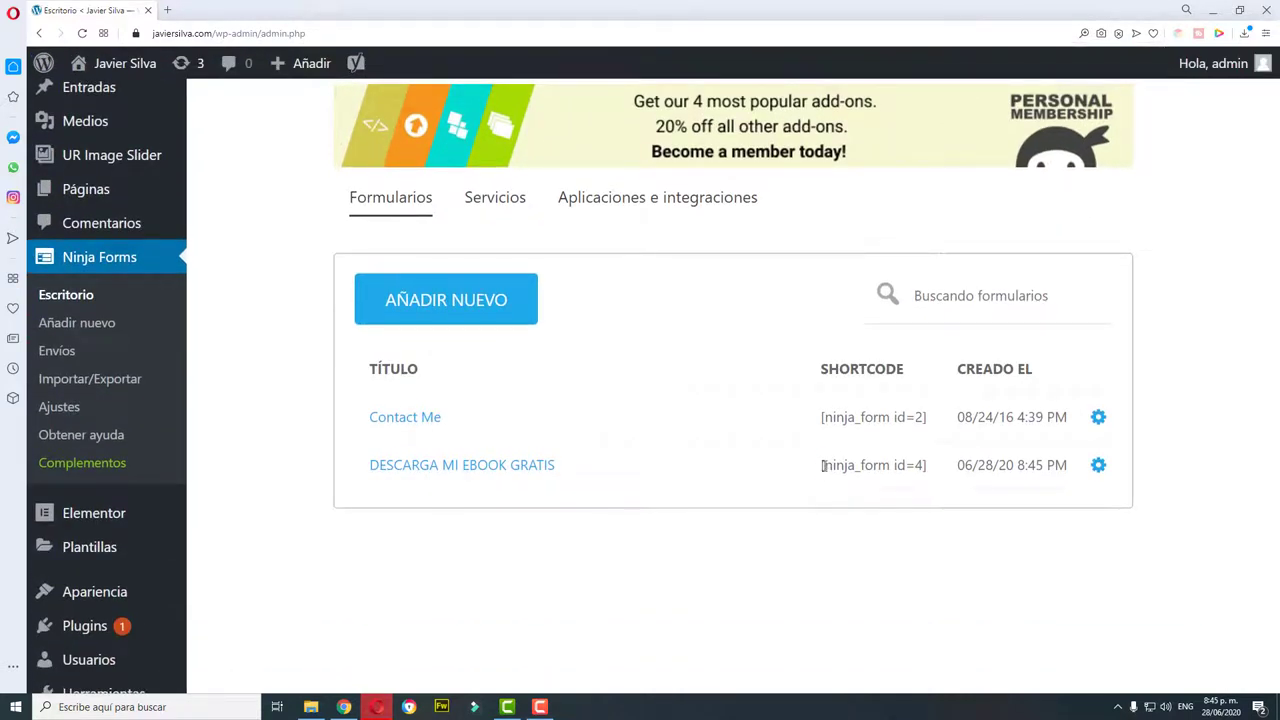
{"action": "left_click_drag", "start_coordinate": [822, 465], "coordinate": [932, 468]}
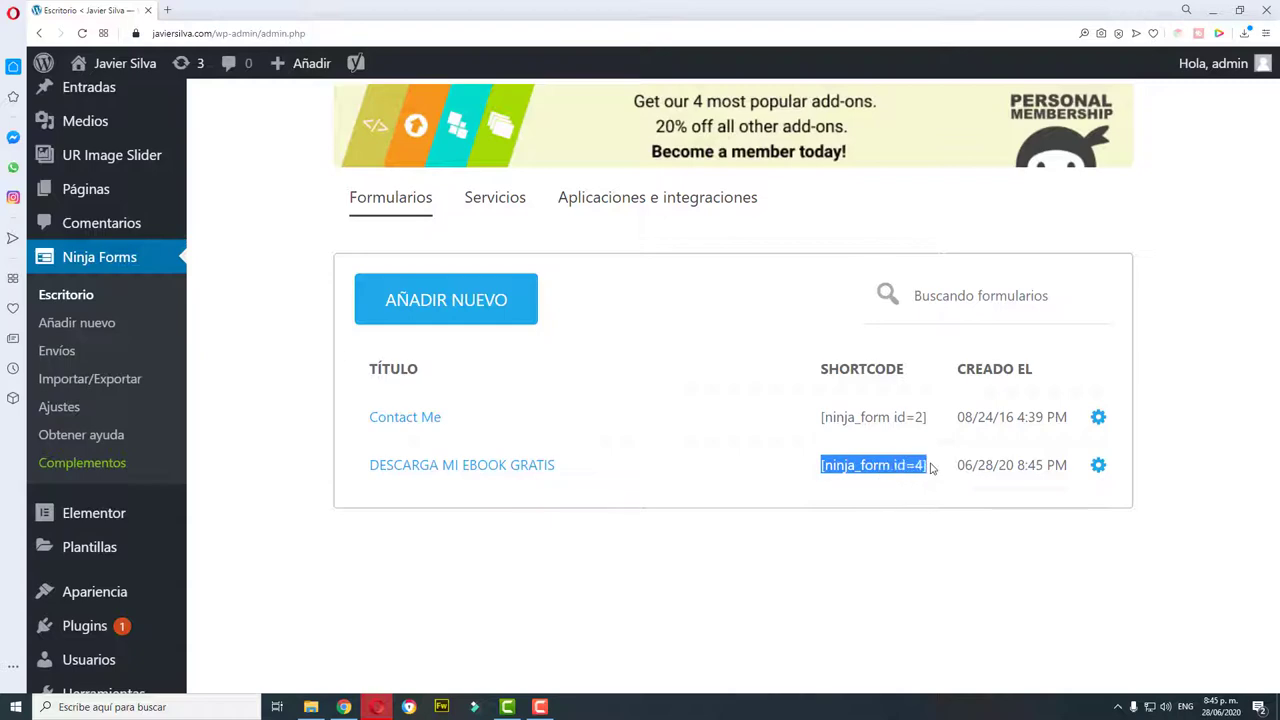
{"action": "right_click", "coordinate": [912, 466]}
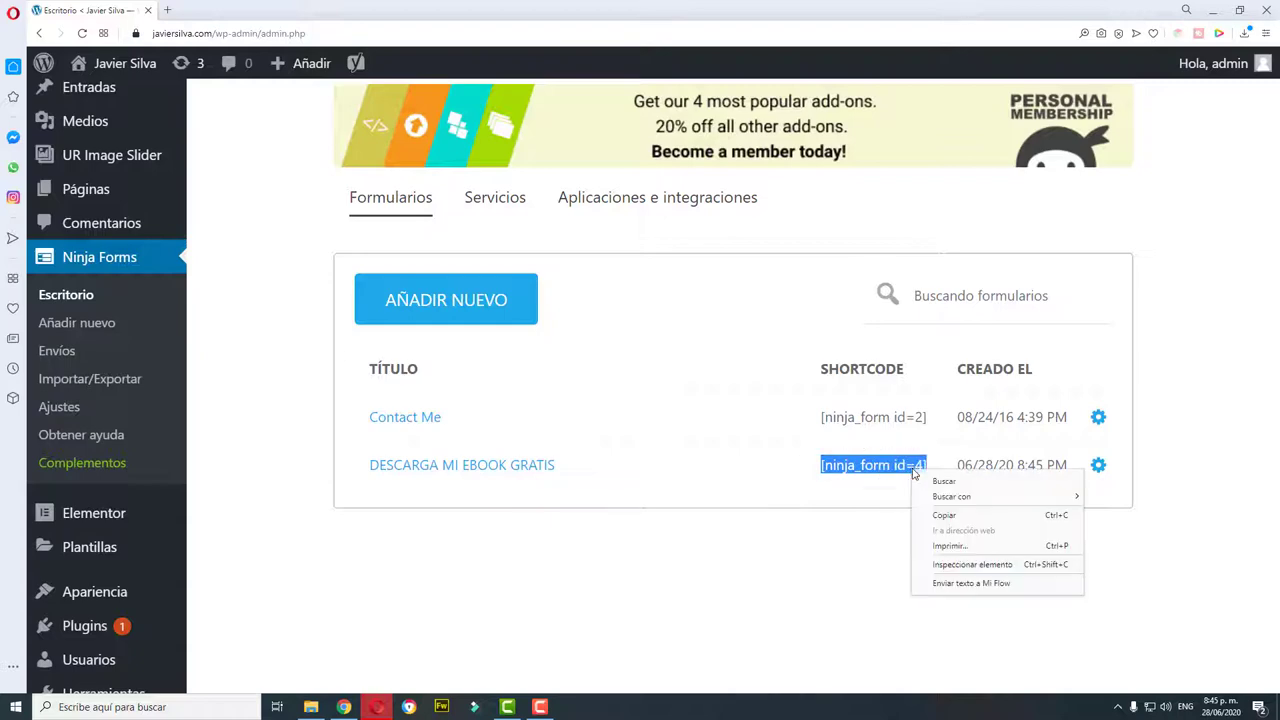
{"action": "left_click", "coordinate": [944, 515]}
Step: Adjust the browser zoom, then reset it to 100% with Restablecer
{"action": "key", "text": "ctrl+minus"}
{"action": "key", "text": "ctrl+minus"}
{"action": "key", "text": "ctrl+minus"}
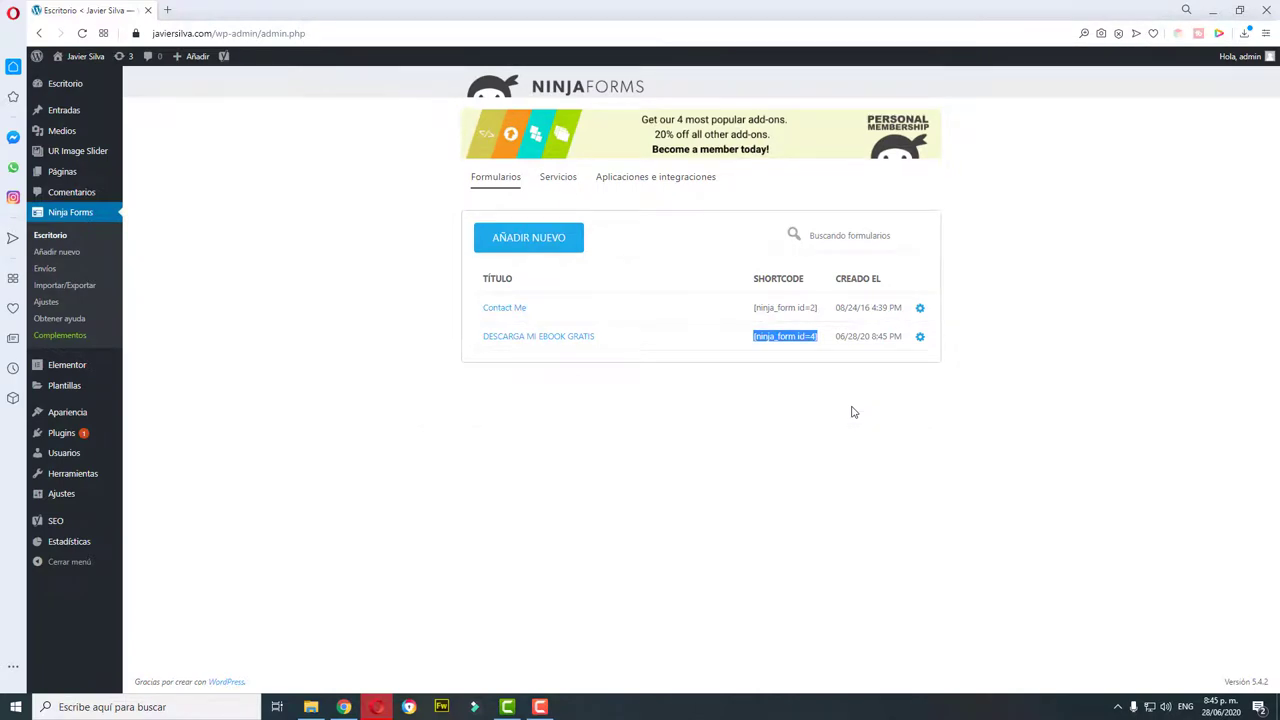
{"action": "key", "text": "ctrl+plus"}
{"action": "key", "text": "ctrl+plus"}
{"action": "key", "text": "ctrl+plus"}
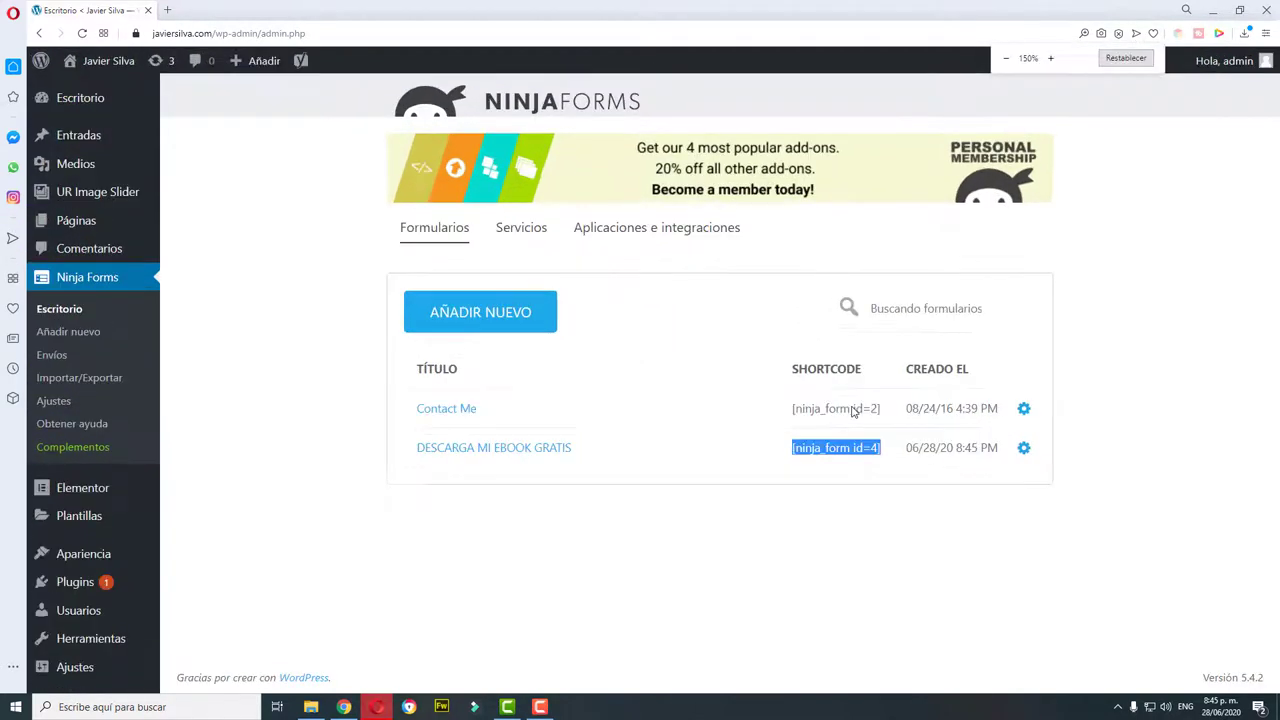
{"action": "key", "text": "ctrl+plus"}
{"action": "key", "text": "ctrl+minus"}
{"action": "left_click", "coordinate": [1141, 58]}
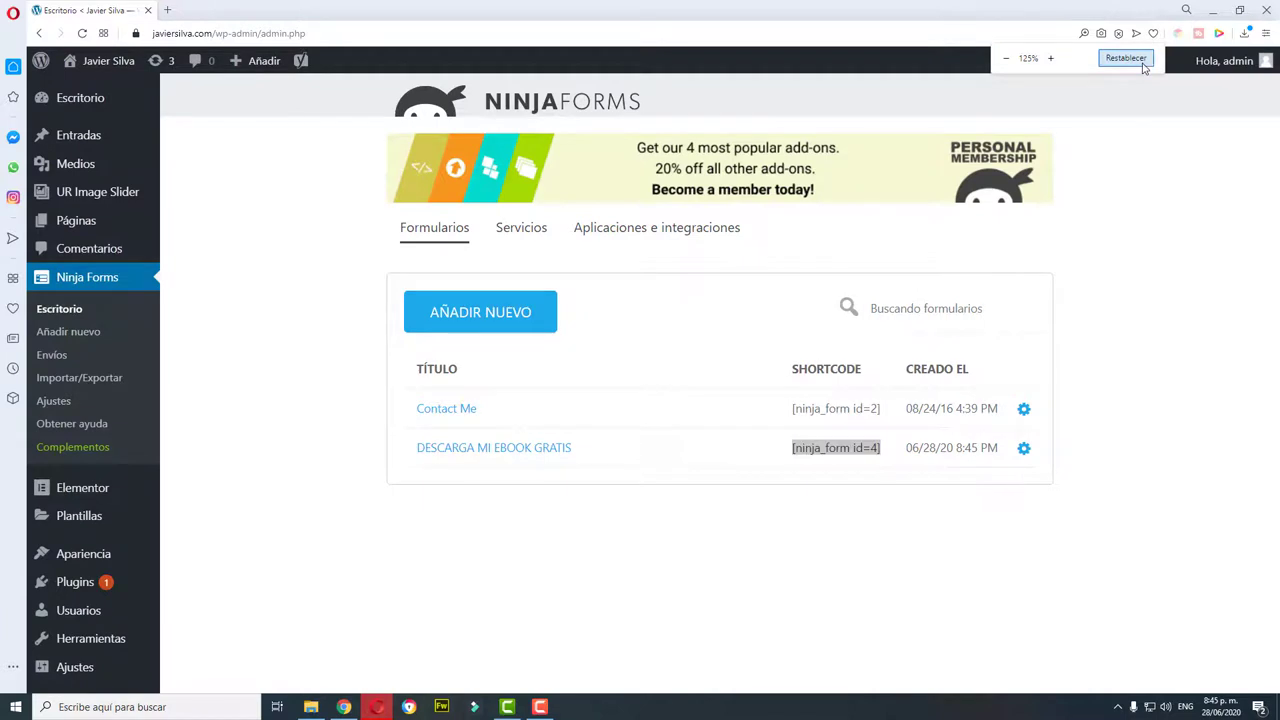
Step: Open the 'Descarga mi ebook gratis' page from Todas las páginas in the Elementor editor
{"action": "left_click", "coordinate": [197, 274]}
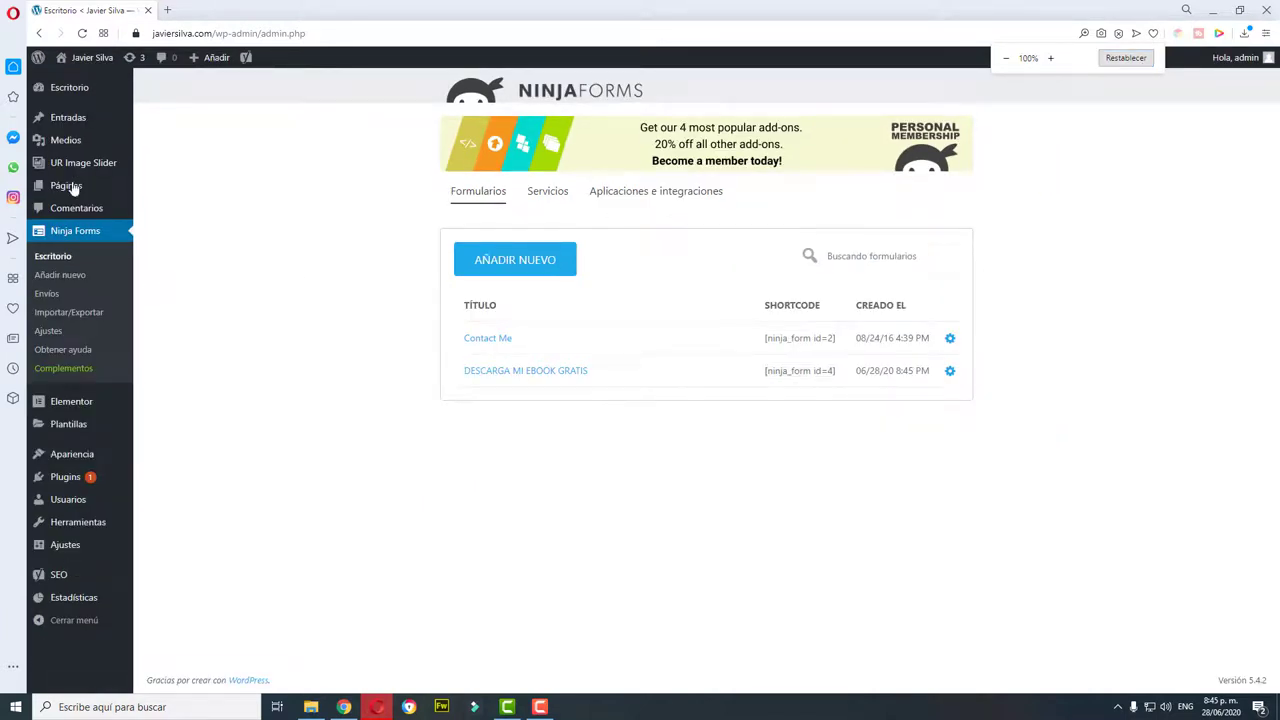
{"action": "mouse_move", "coordinate": [70, 190]}
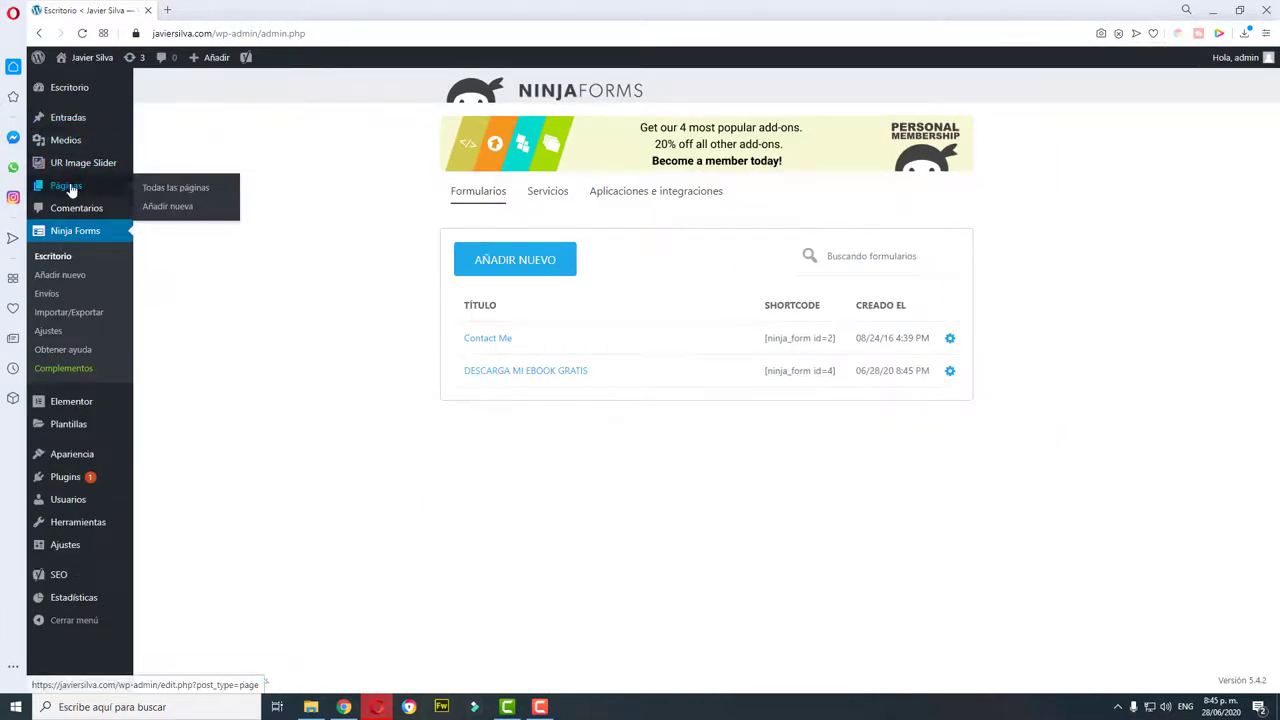
{"action": "left_click", "coordinate": [176, 190]}
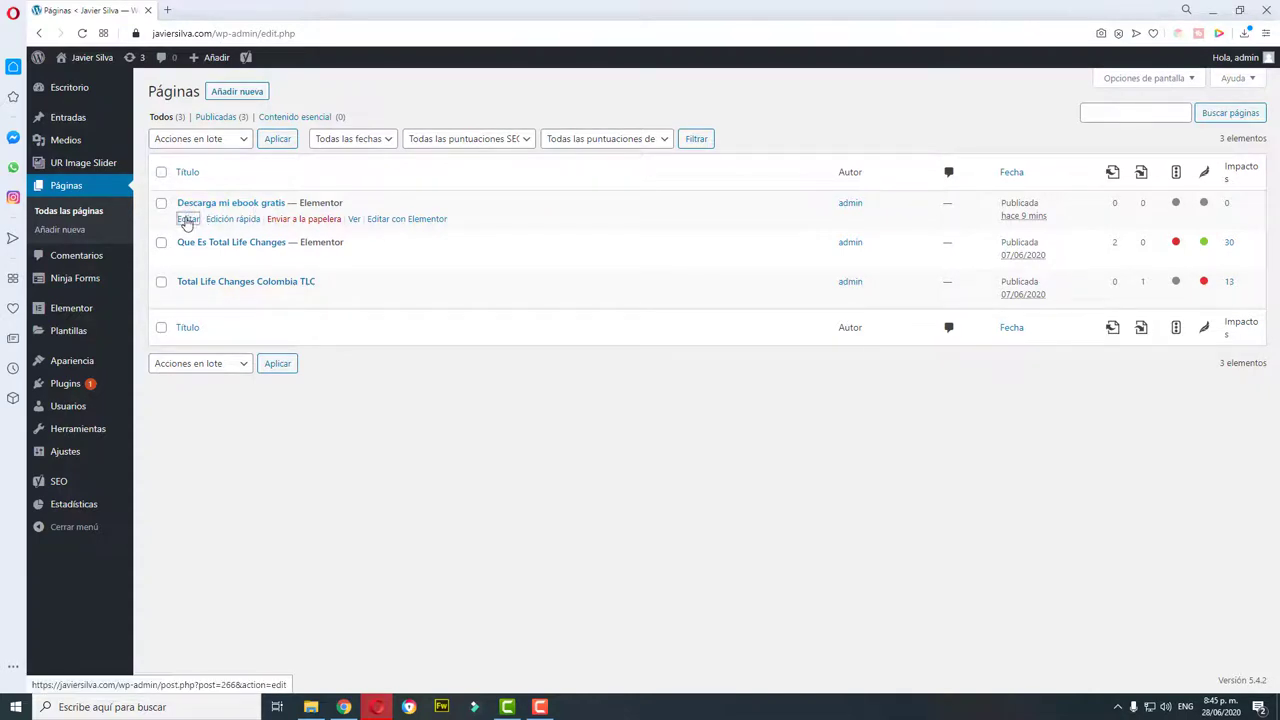
{"action": "left_click", "coordinate": [187, 219]}
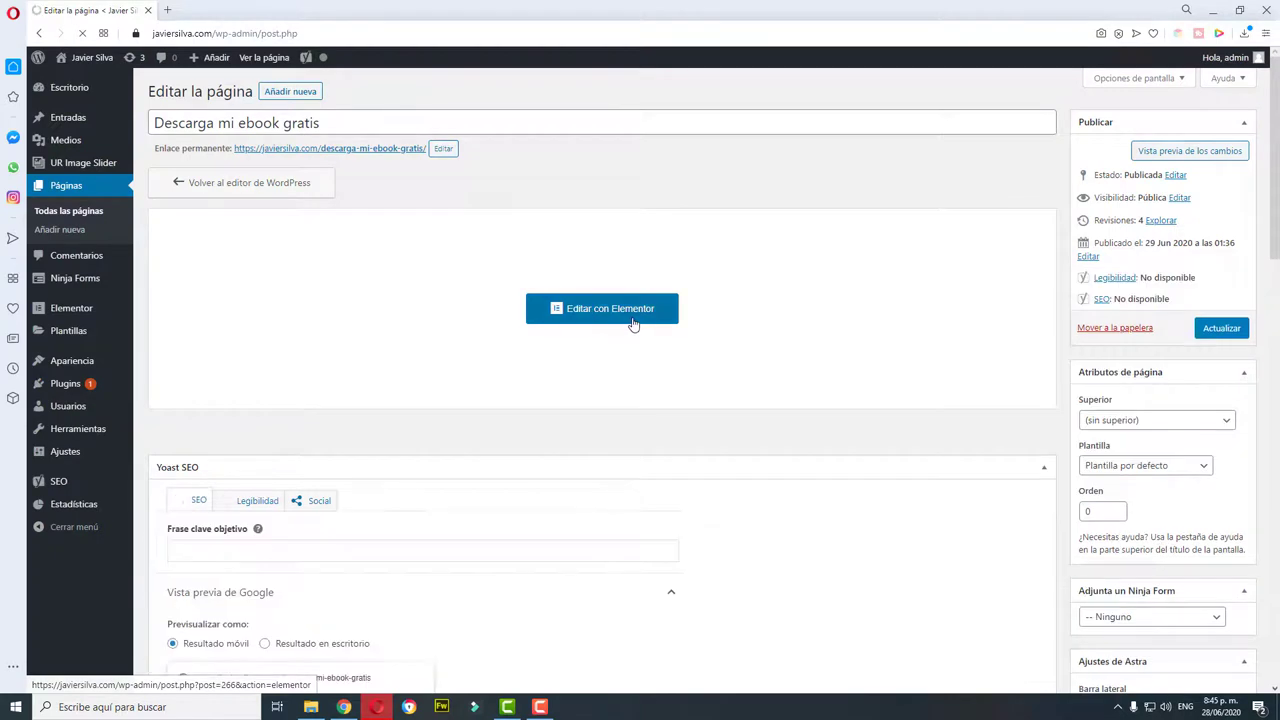
{"action": "left_click", "coordinate": [632, 318]}
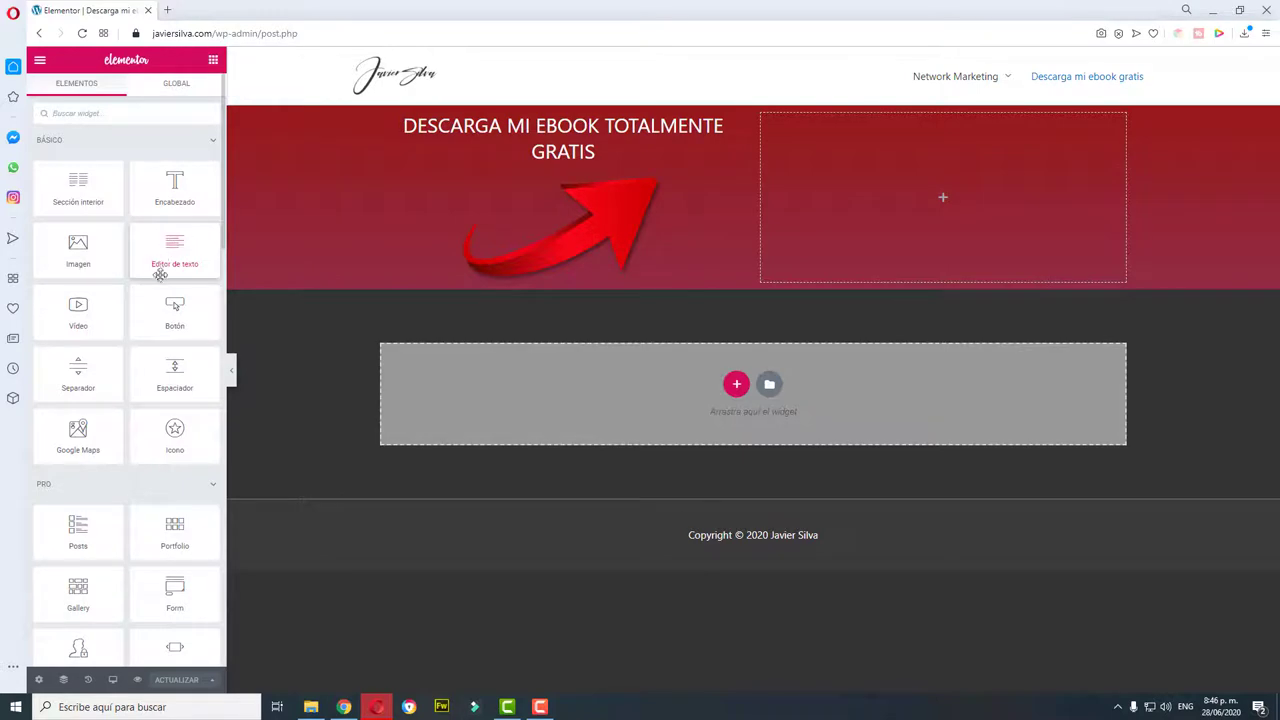
Step: Add an HTML widget to the red header's empty right column
{"action": "scroll", "coordinate": [178, 308], "scroll_direction": "down", "scroll_amount": 7}
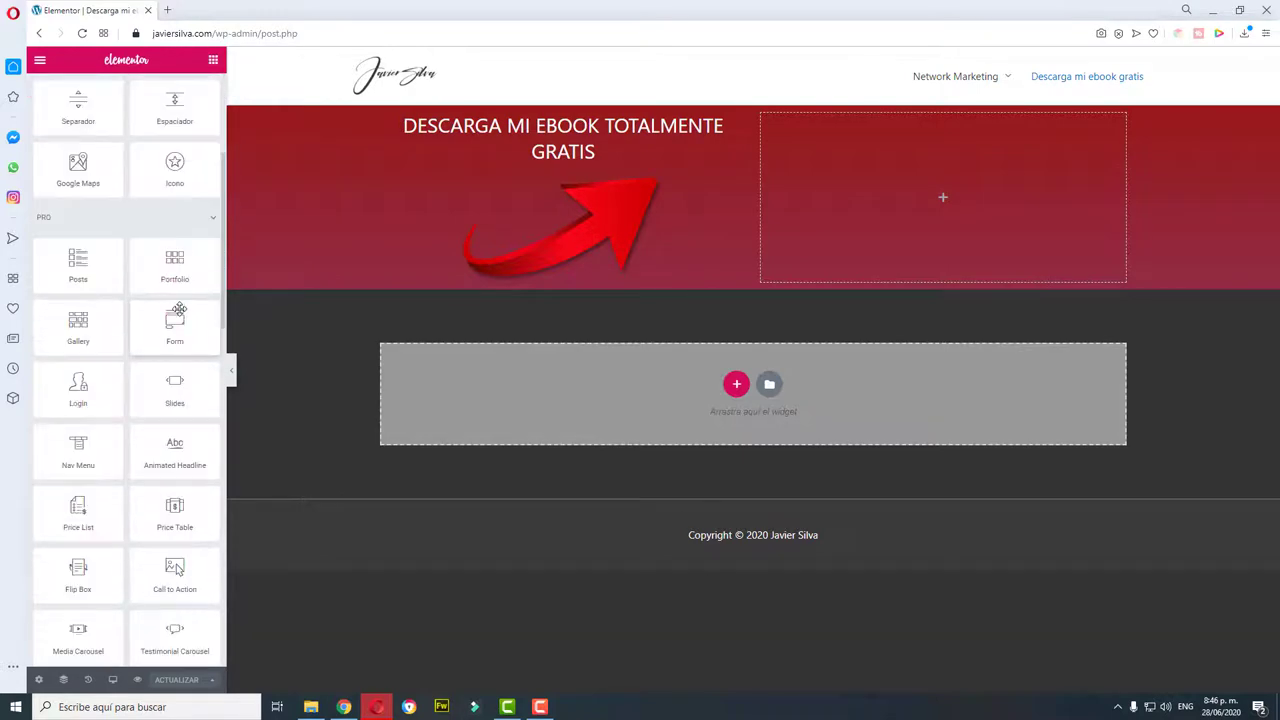
{"action": "scroll", "coordinate": [178, 308], "scroll_direction": "down", "scroll_amount": 7}
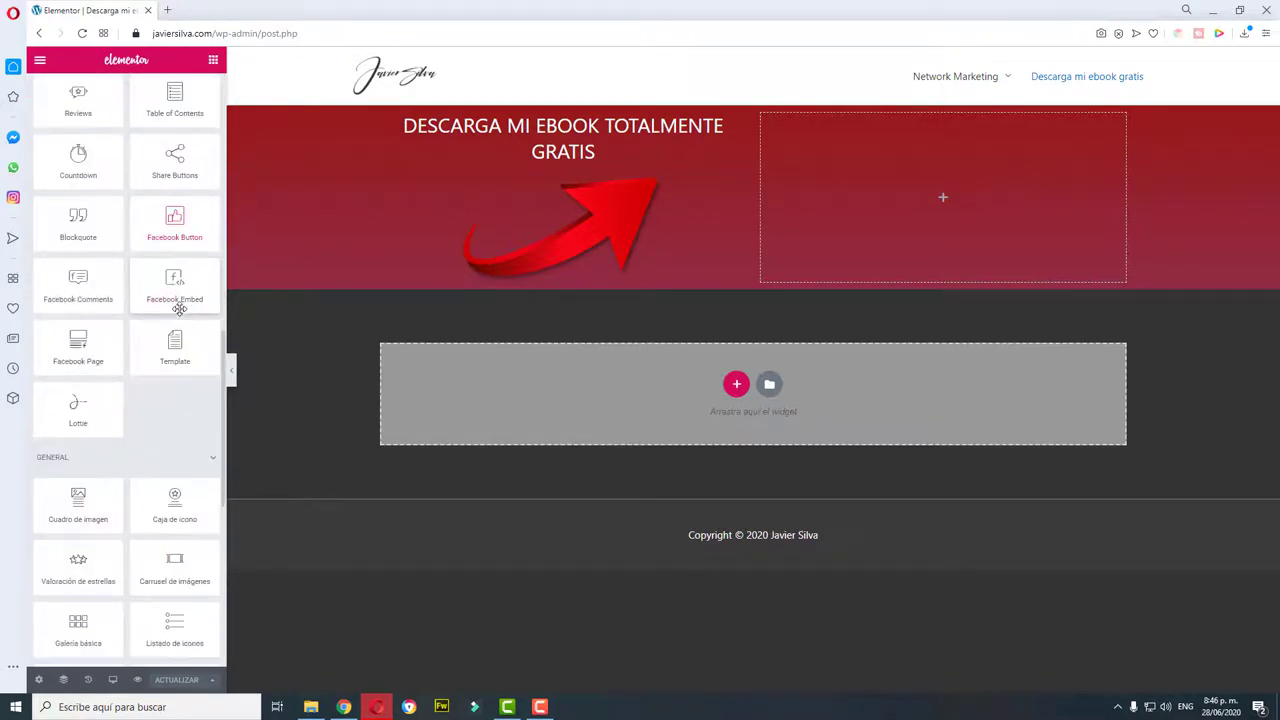
{"action": "scroll", "coordinate": [128, 314], "scroll_direction": "up", "scroll_amount": 14}
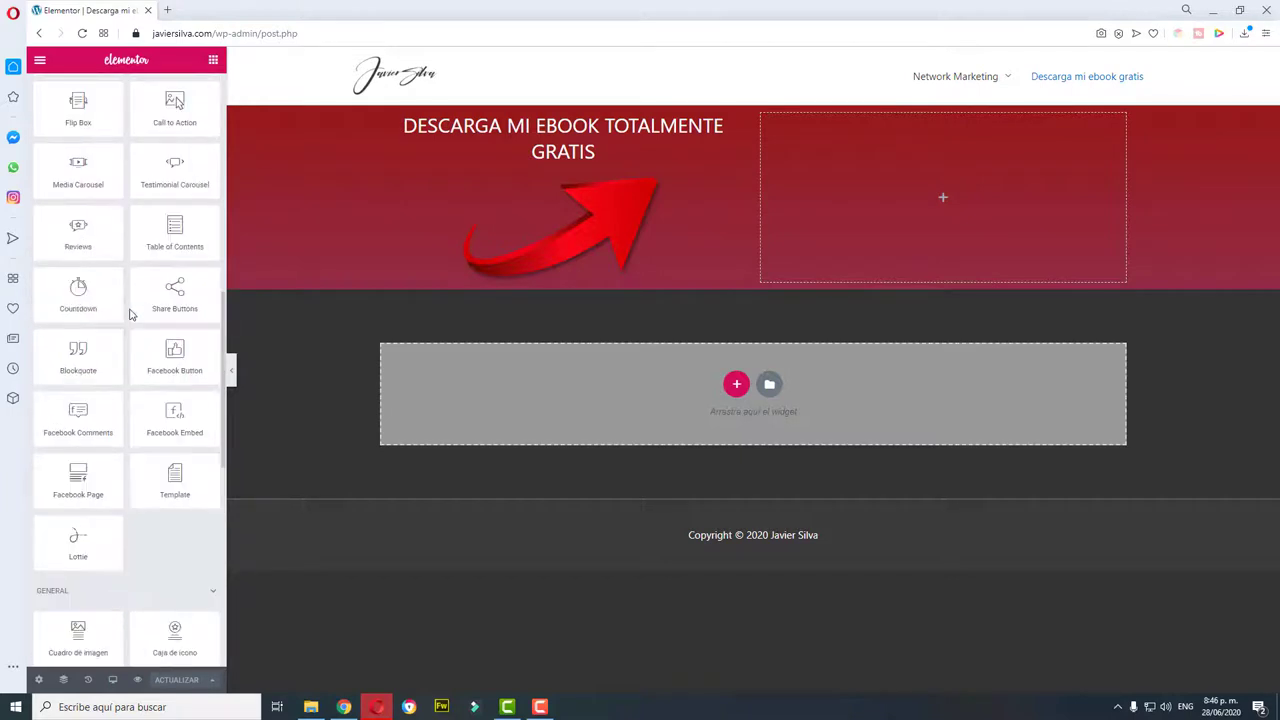
{"action": "scroll", "coordinate": [87, 325], "scroll_direction": "down", "scroll_amount": 14}
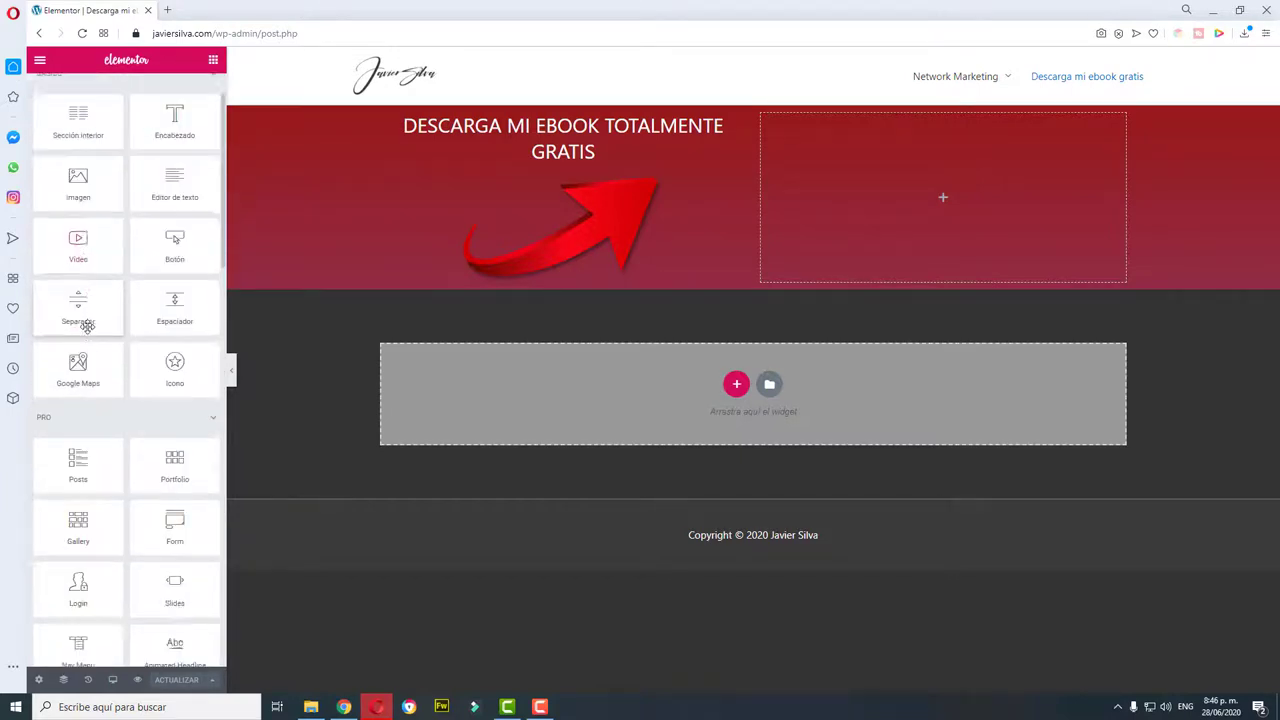
{"action": "scroll", "coordinate": [87, 327], "scroll_direction": "down", "scroll_amount": 2}
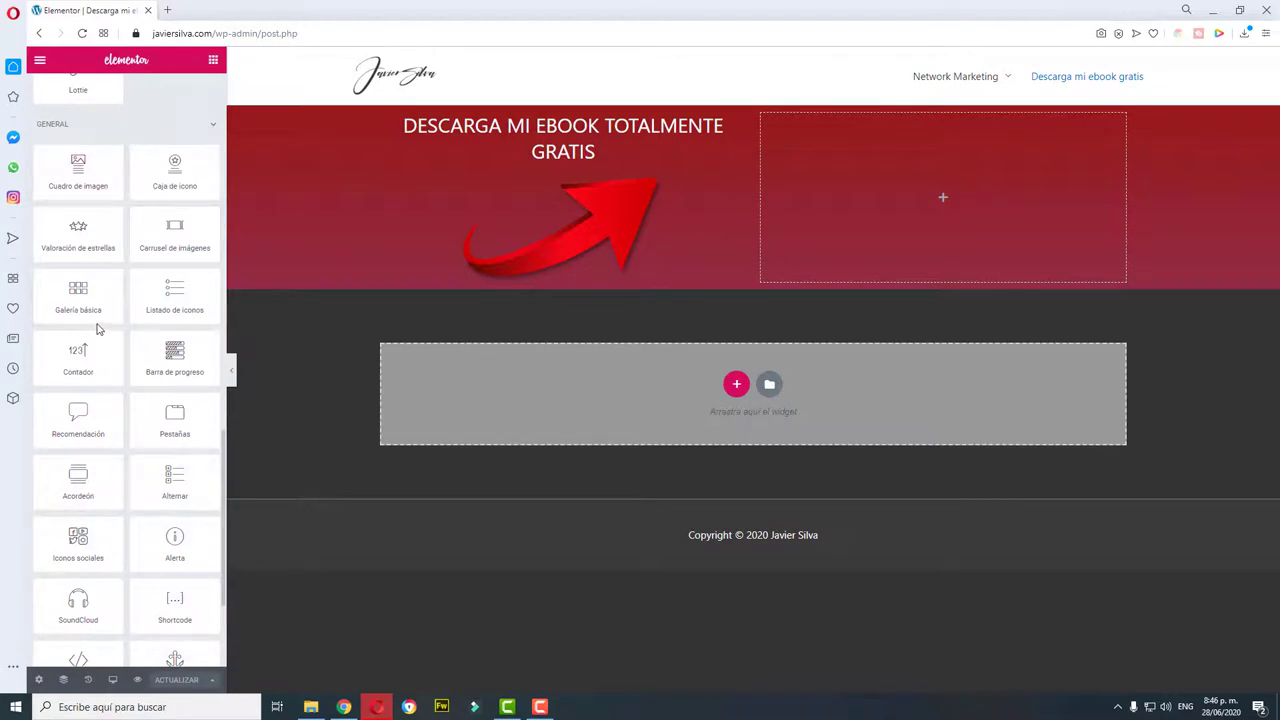
{"action": "scroll", "coordinate": [98, 329], "scroll_direction": "down", "scroll_amount": 2}
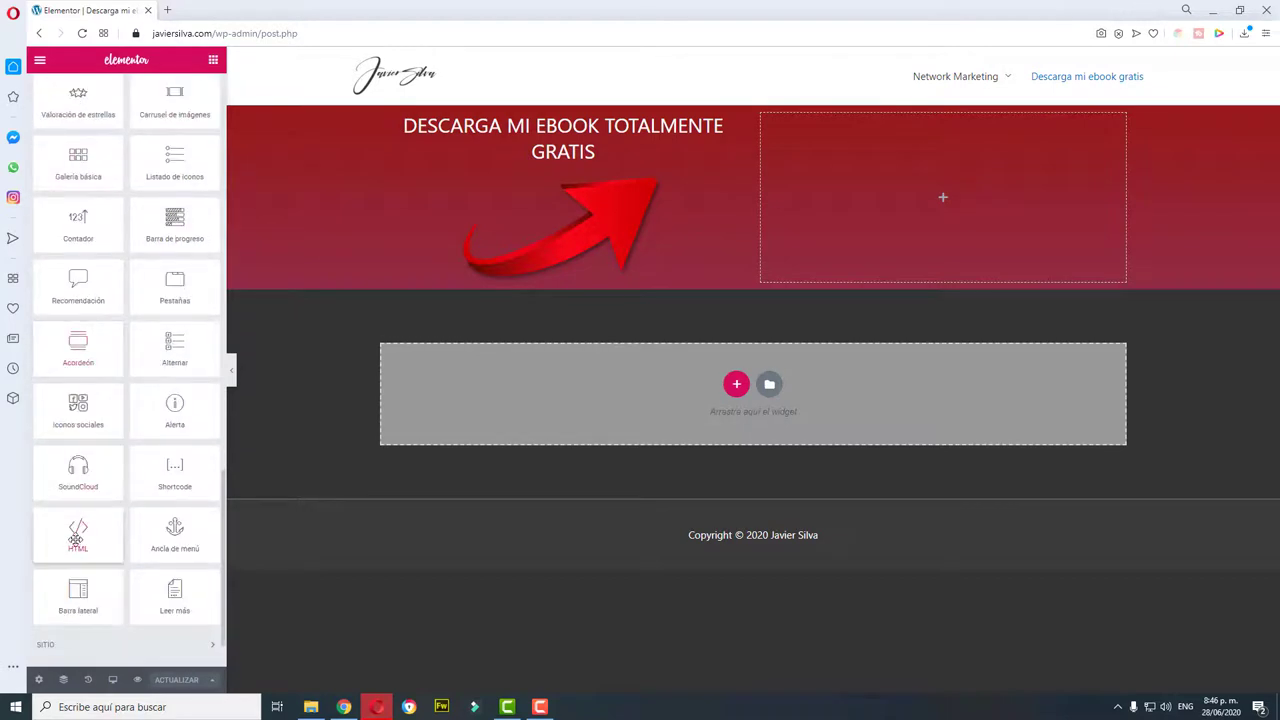
{"action": "left_click_drag", "start_coordinate": [80, 530], "coordinate": [958, 186]}
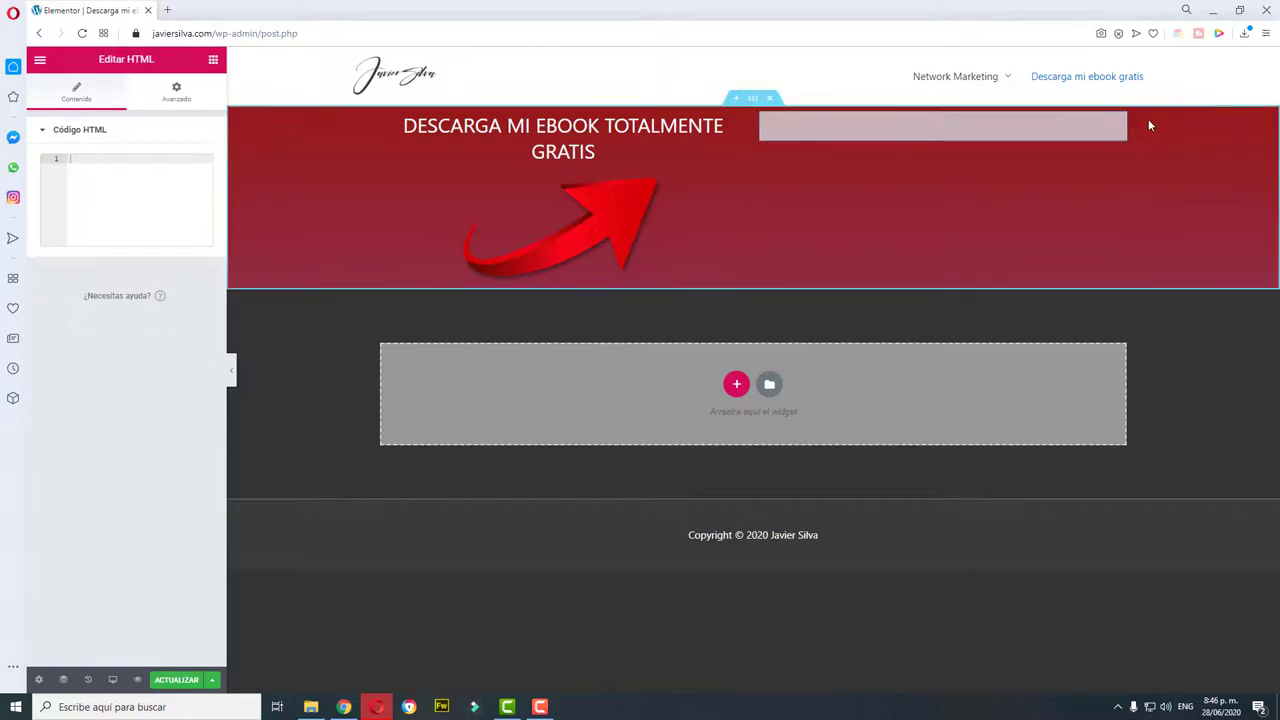
Step: Paste the [ninja_form id=4] shortcode into Código HTML and save the page with ACTUALIZAR
{"action": "right_click", "coordinate": [103, 189]}
{"action": "left_click", "coordinate": [148, 288]}
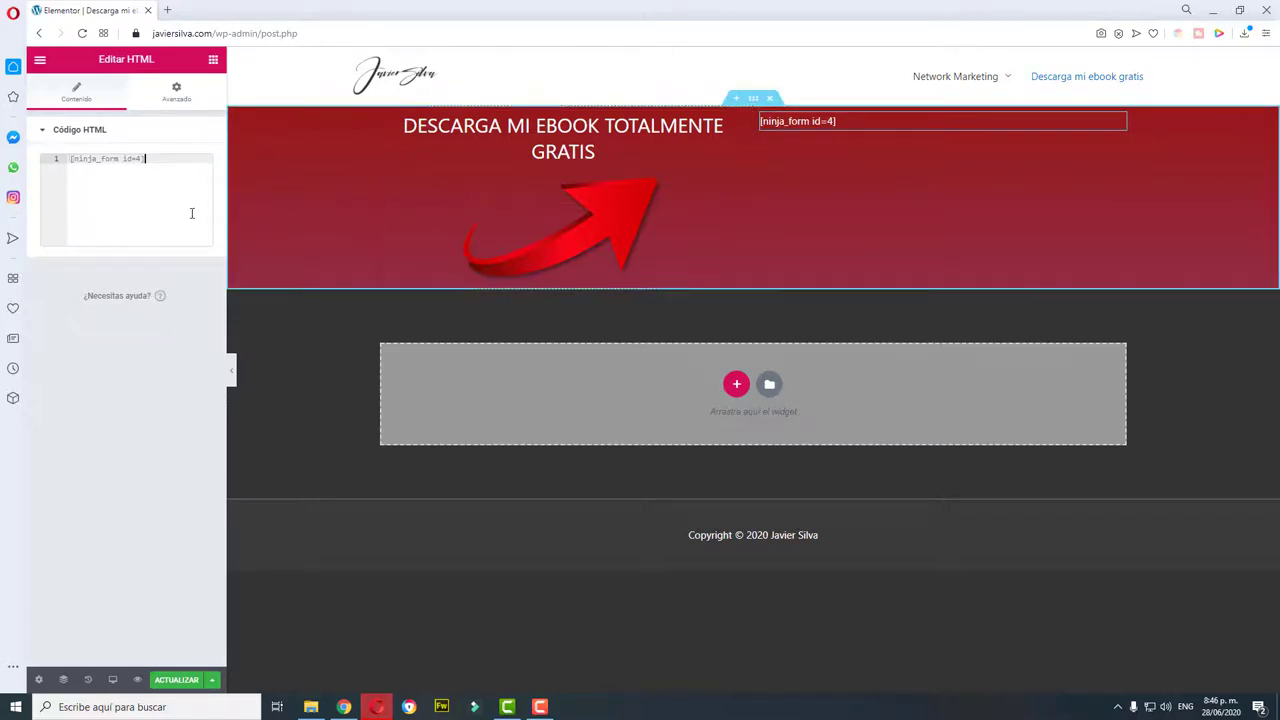
{"action": "left_click", "coordinate": [175, 680]}
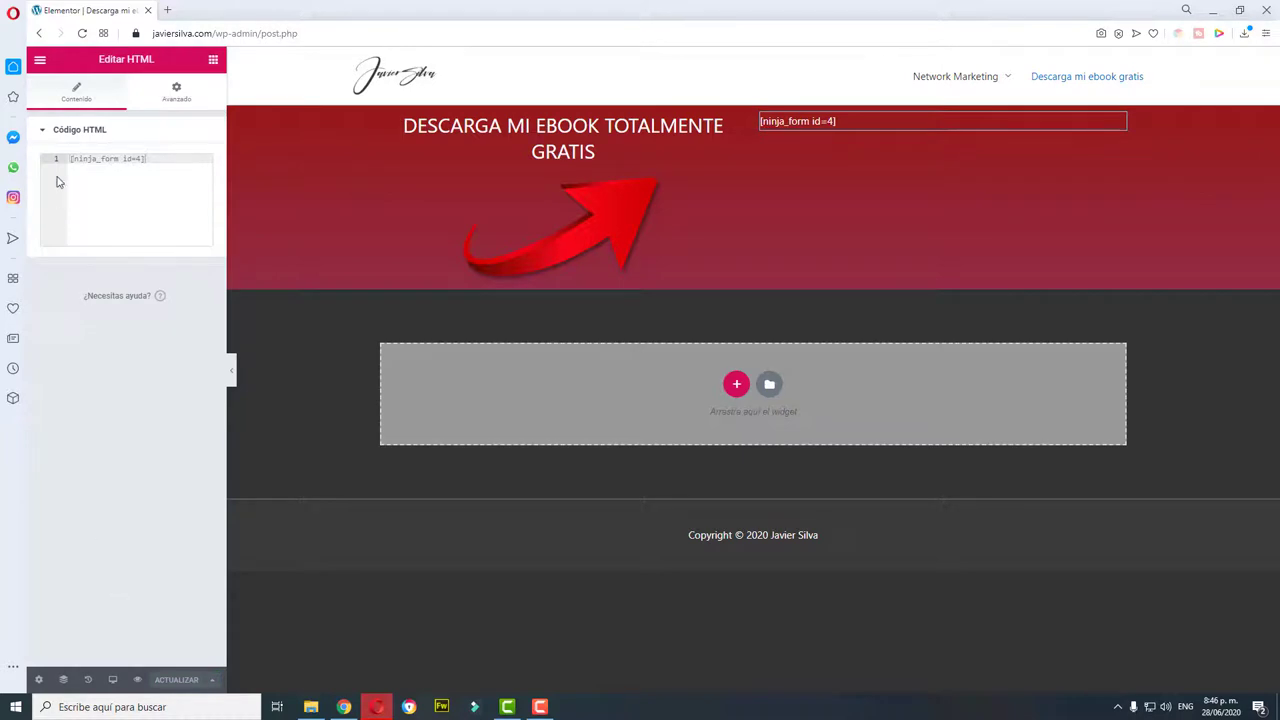
Step: Exit Elementor to the live ebook page, then go to the WordPress Escritorio dashboard
{"action": "left_click", "coordinate": [38, 61]}
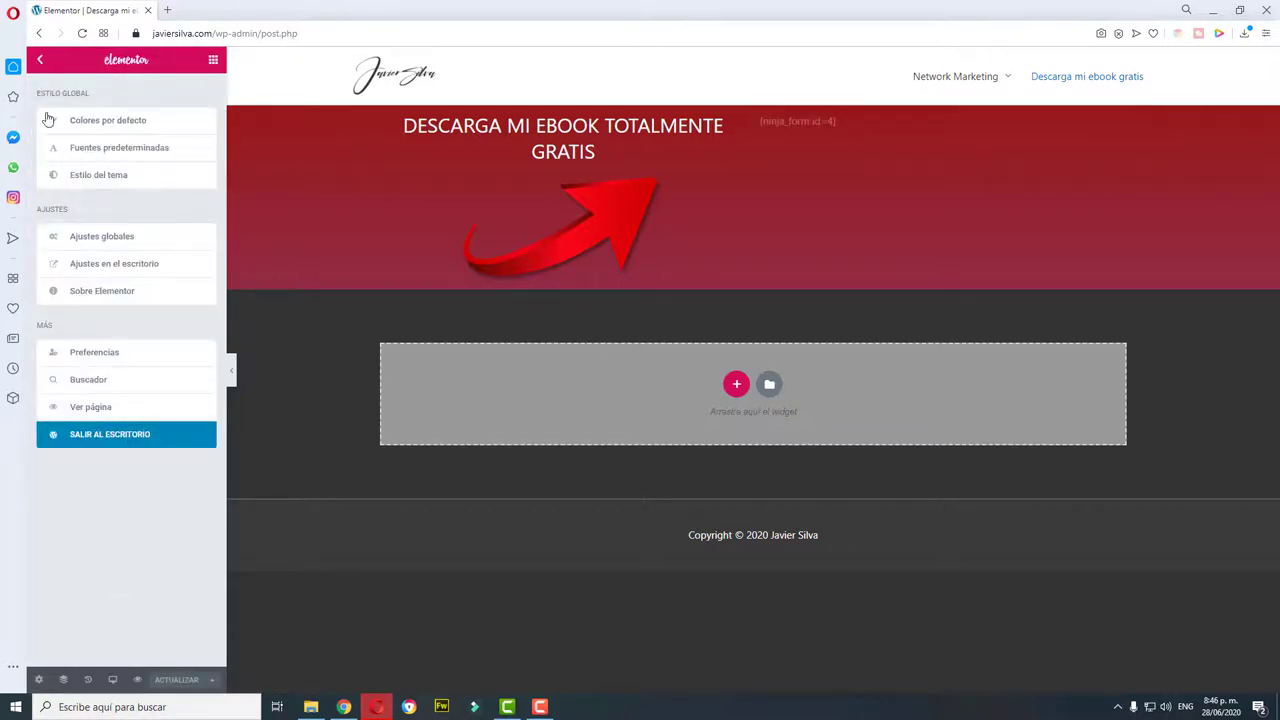
{"action": "left_click", "coordinate": [108, 432]}
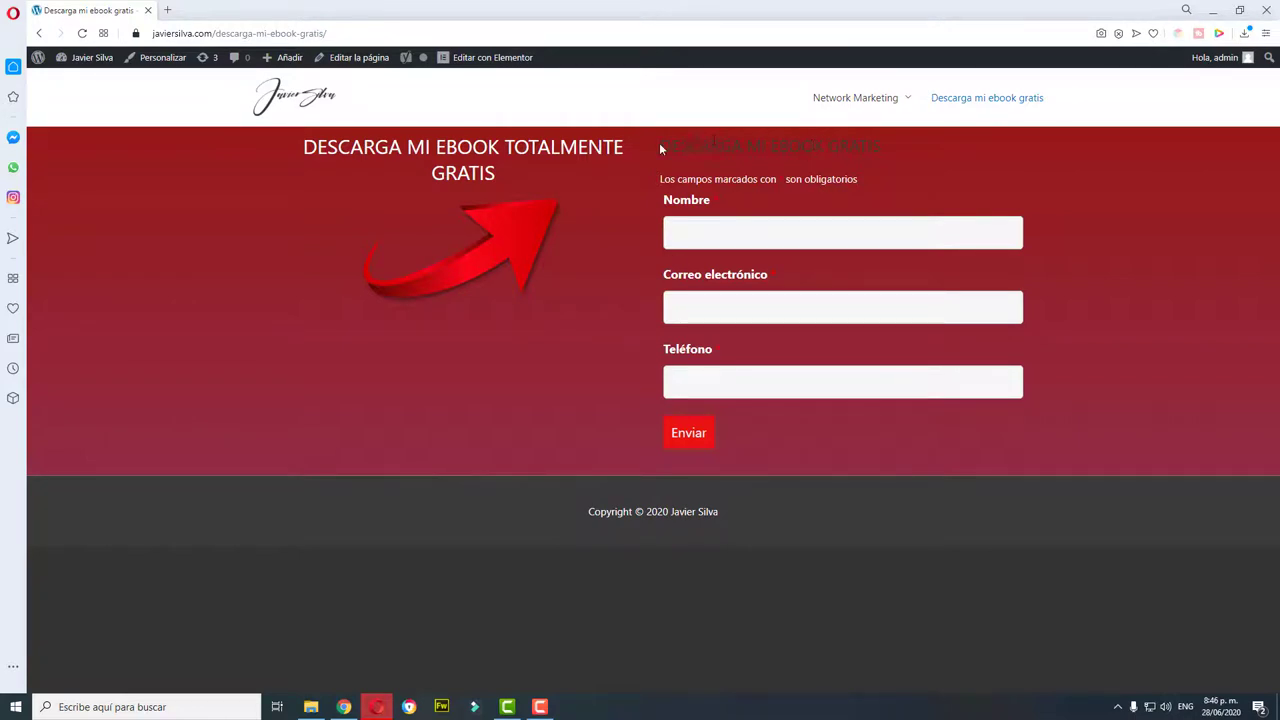
{"action": "left_click_drag", "start_coordinate": [660, 148], "coordinate": [655, 147]}
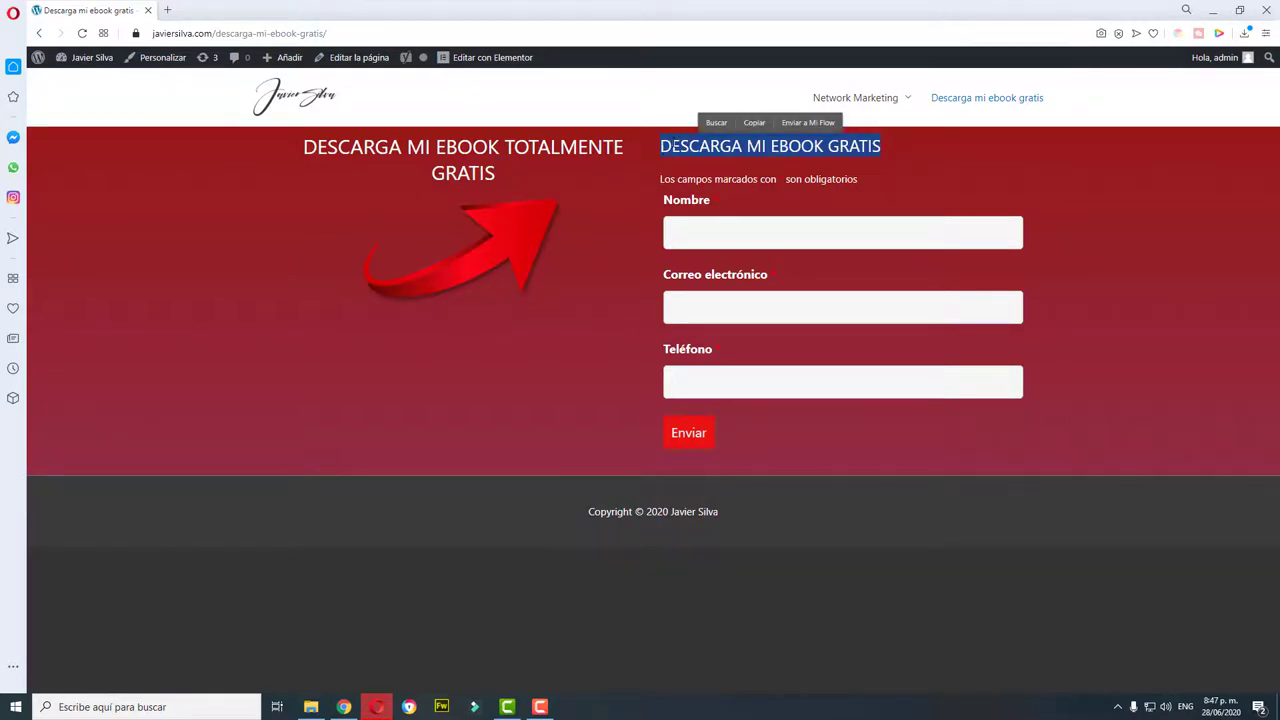
{"action": "left_click", "coordinate": [662, 143]}
{"action": "left_click_drag", "start_coordinate": [662, 143], "coordinate": [886, 150]}
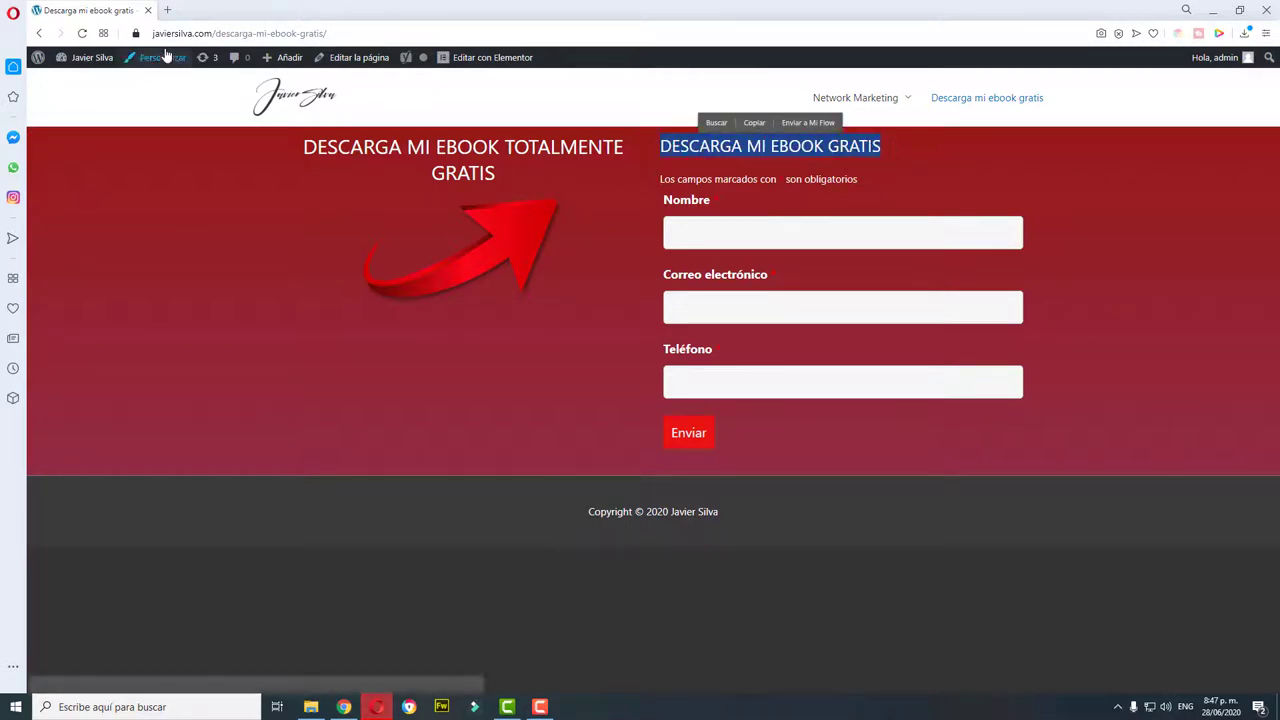
{"action": "left_click", "coordinate": [86, 83]}
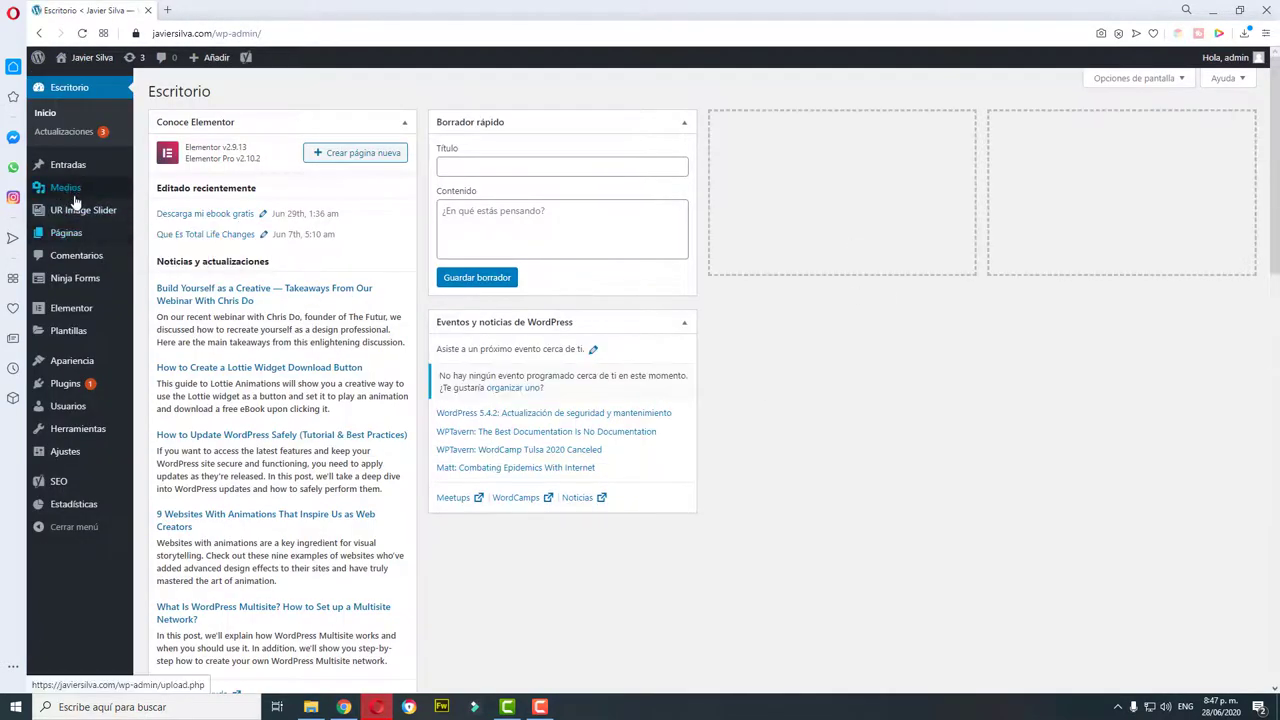
Step: Open the DESCARGA MI EBOOK GRATIS form for editing from the Ninja Forms dashboard
{"action": "mouse_move", "coordinate": [75, 278]}
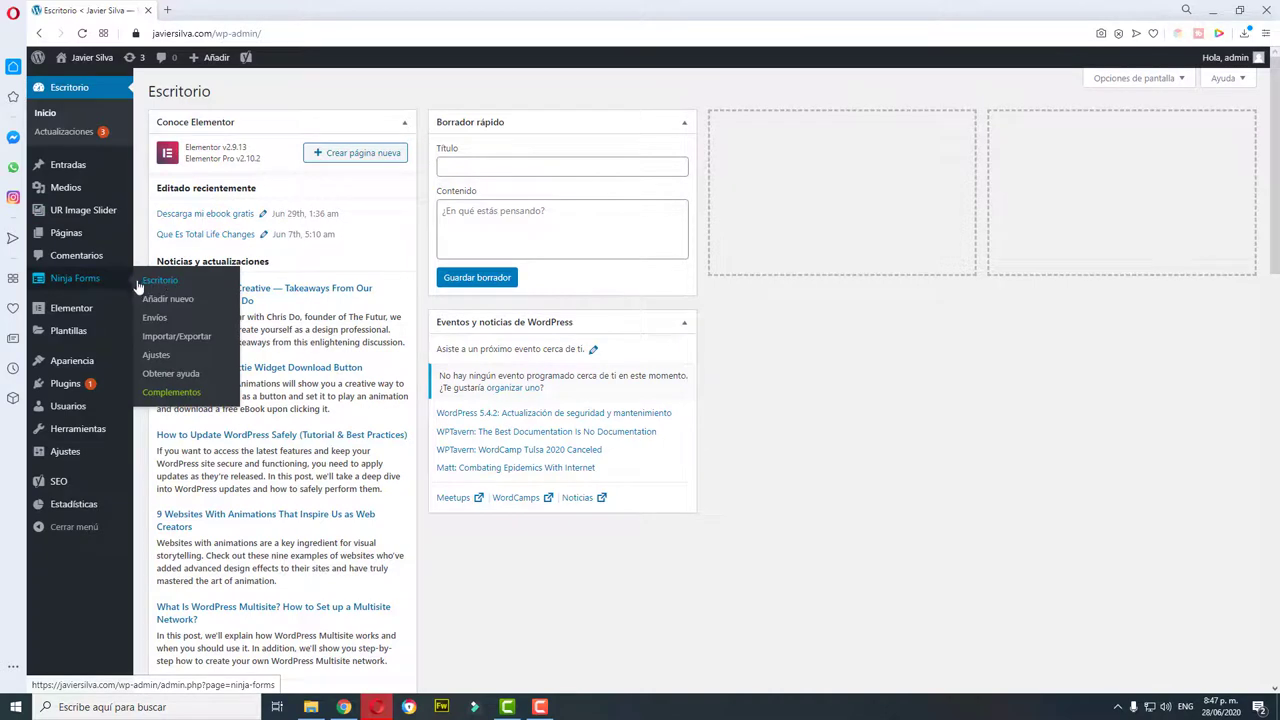
{"action": "left_click", "coordinate": [156, 286]}
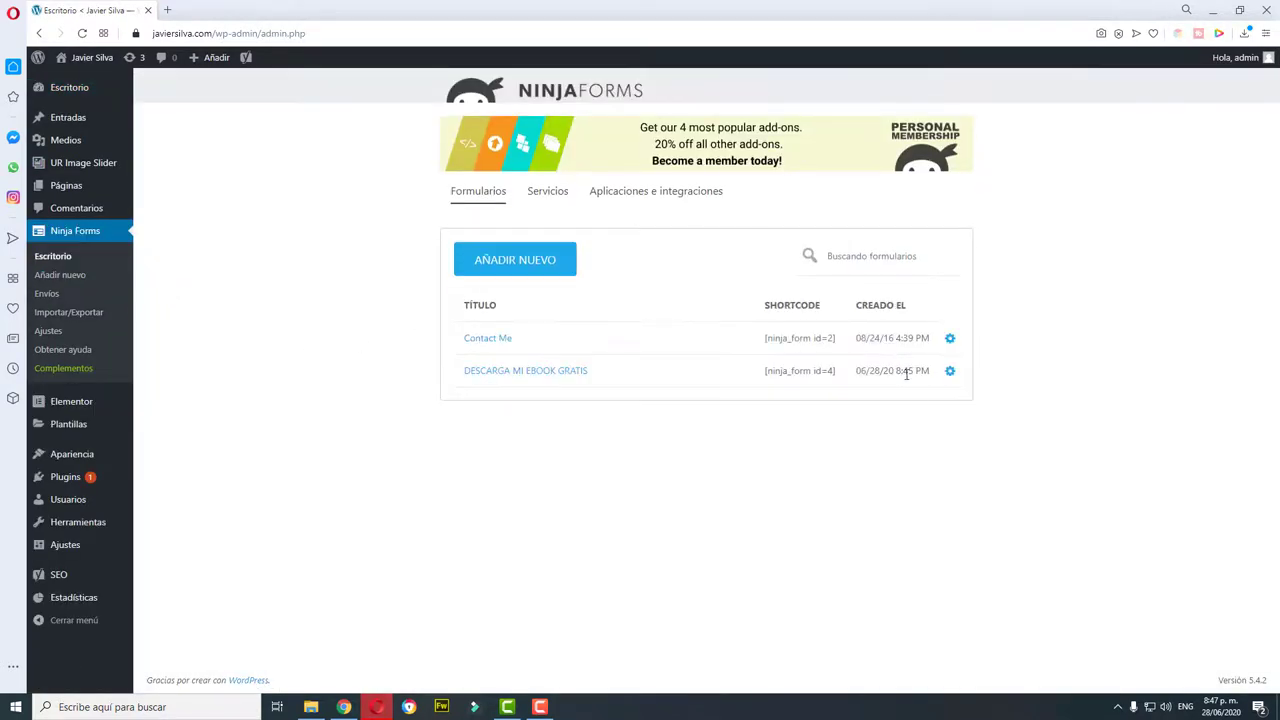
{"action": "left_click", "coordinate": [948, 372]}
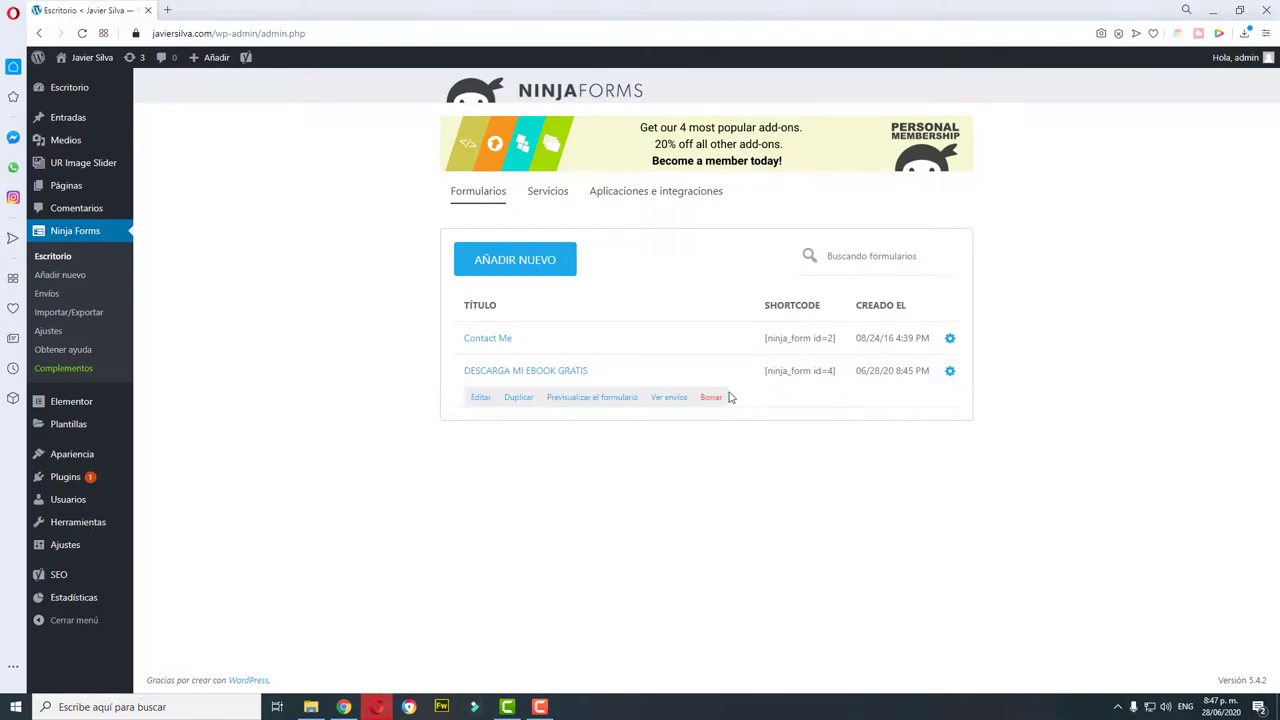
{"action": "left_click", "coordinate": [477, 397]}
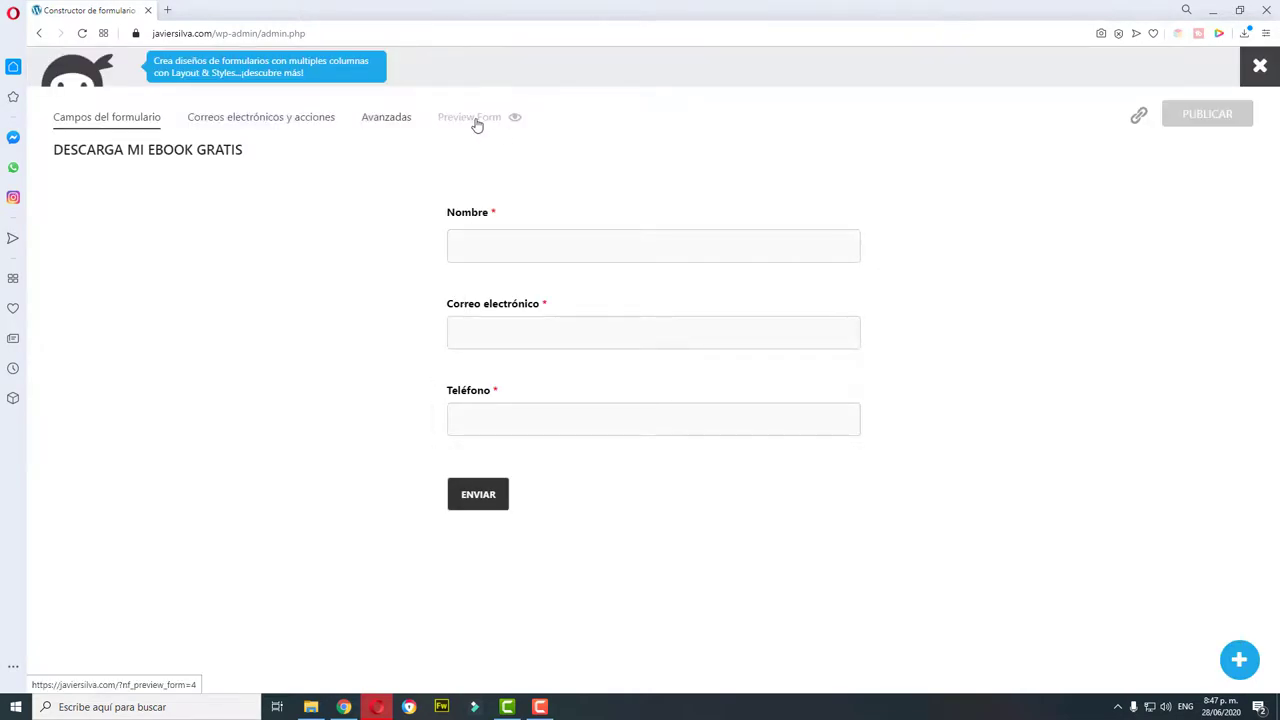
Step: Turn off Título del formulario de visualización in the form's advanced display settings
{"action": "left_click", "coordinate": [396, 120]}
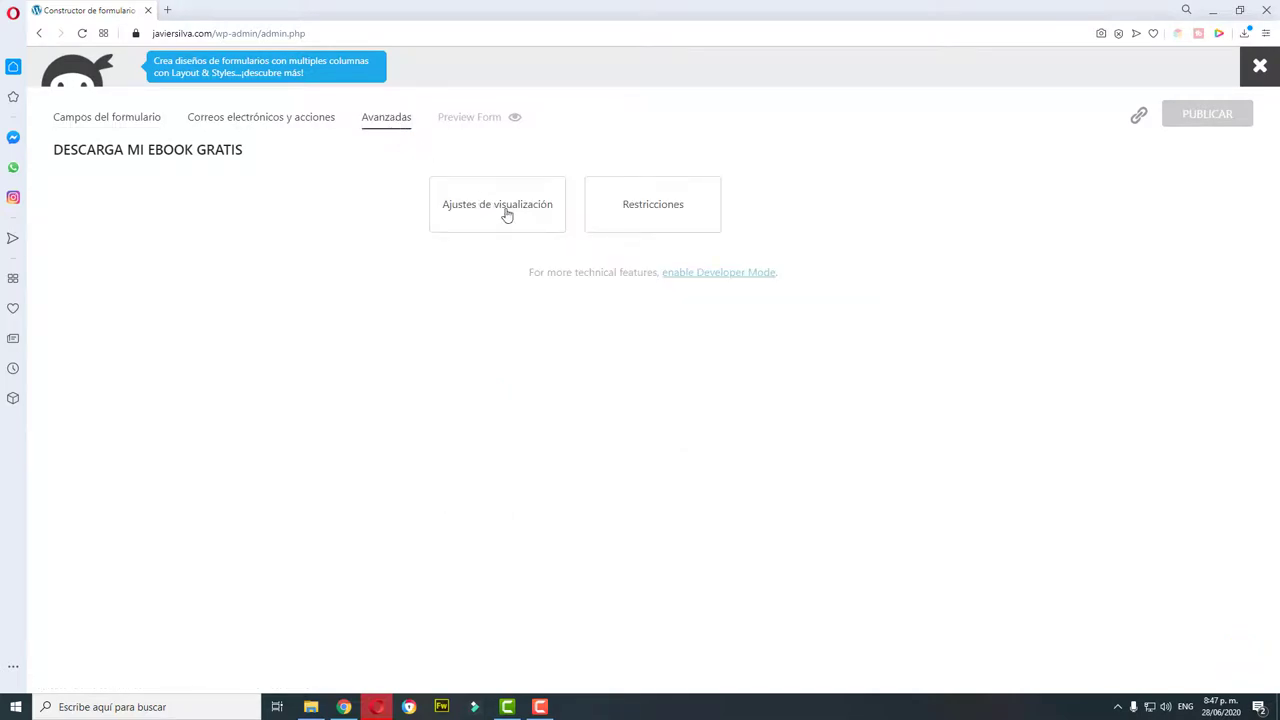
{"action": "left_click", "coordinate": [506, 212]}
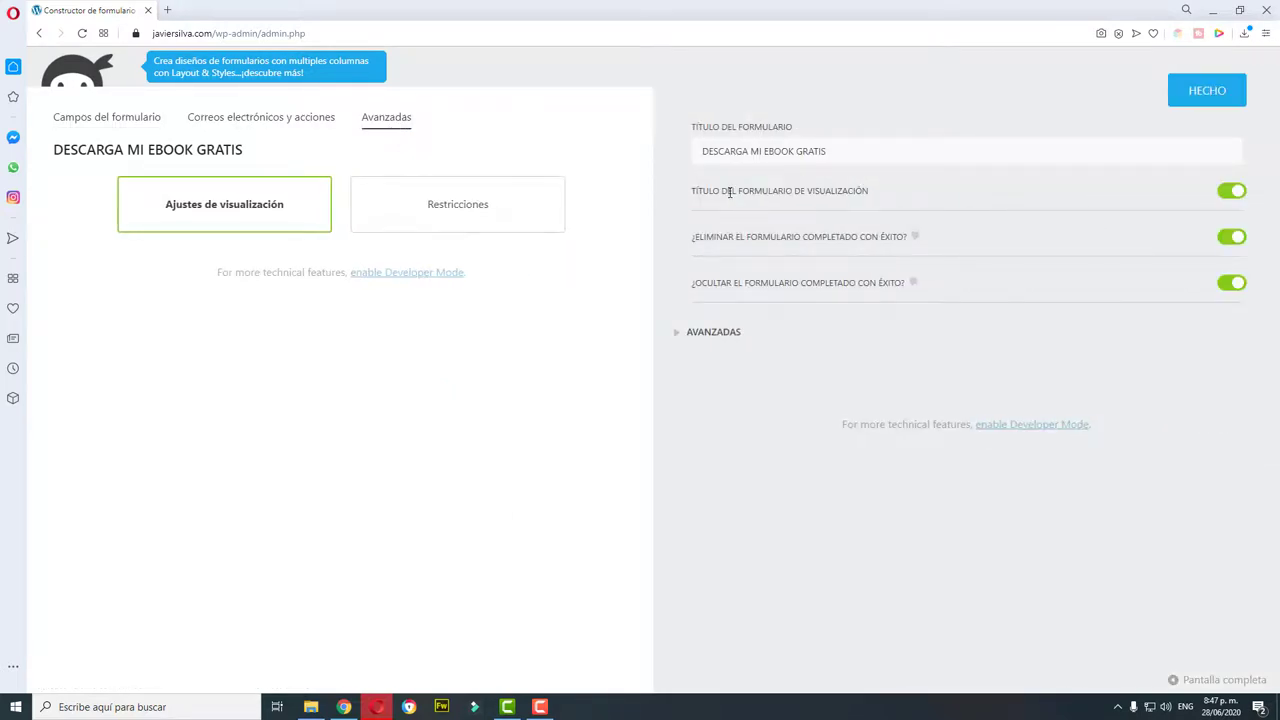
{"action": "left_click", "coordinate": [1230, 193]}
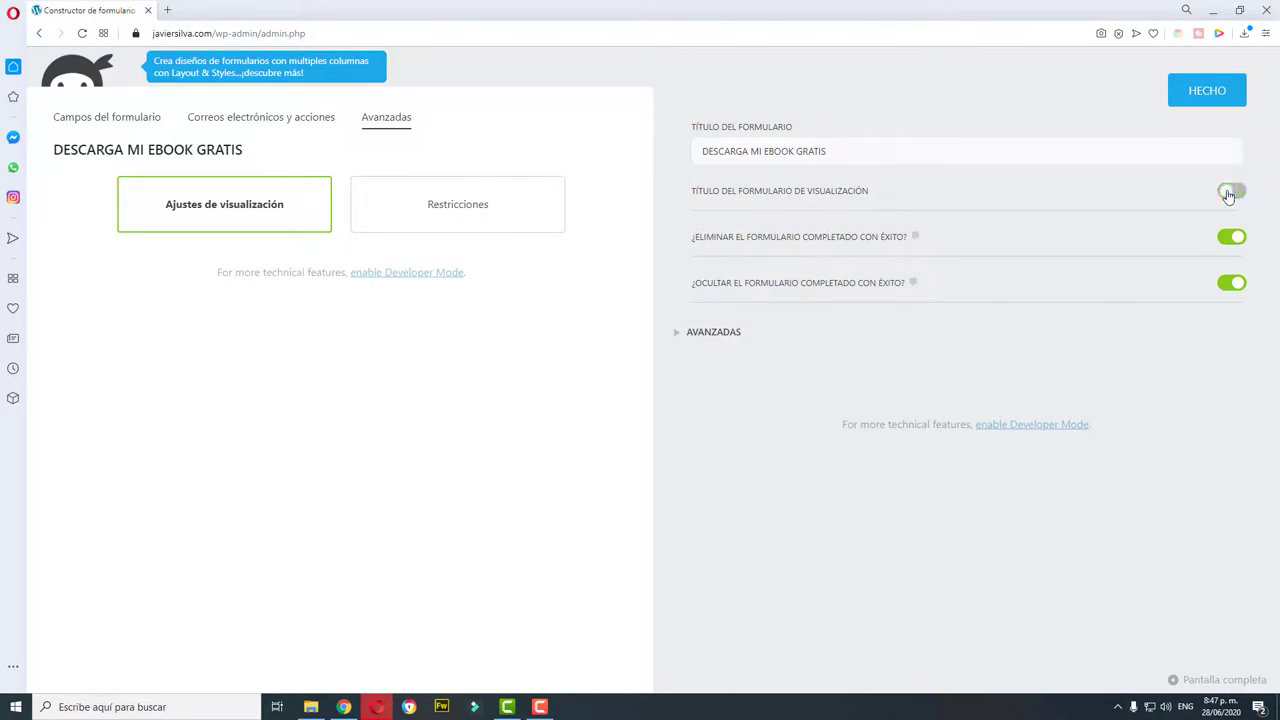
{"action": "left_click", "coordinate": [1215, 97]}
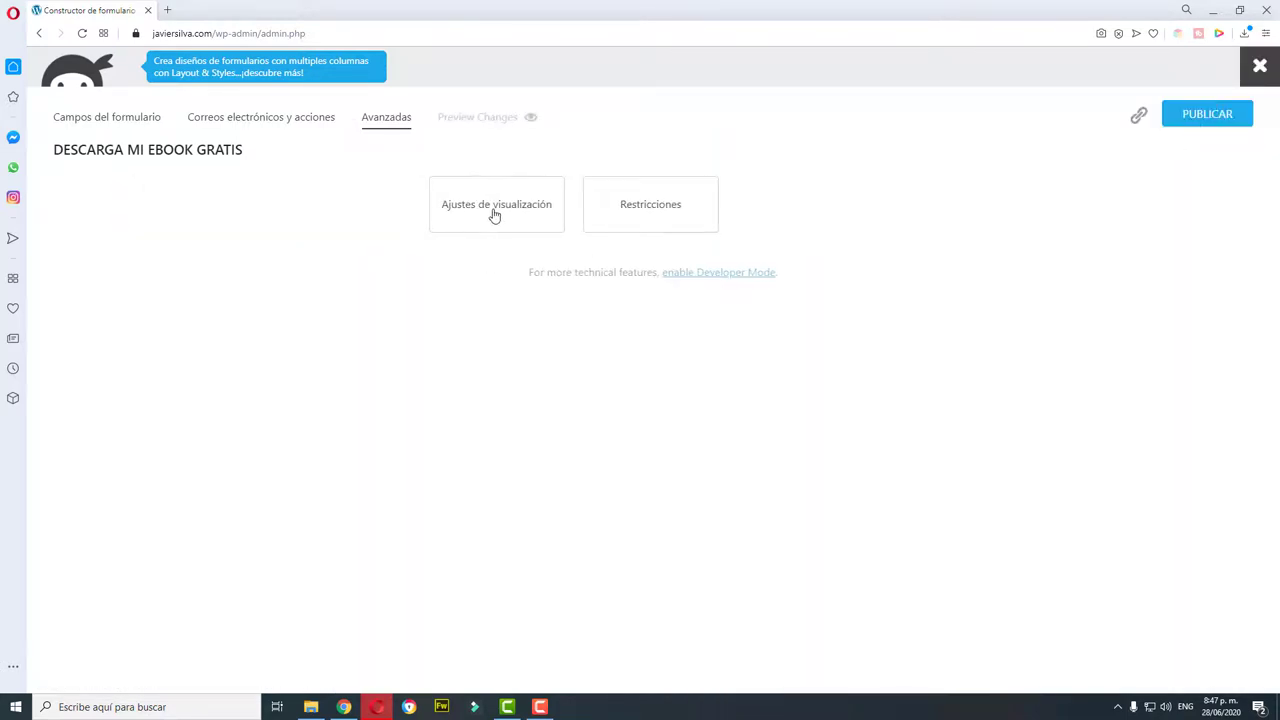
{"action": "left_click", "coordinate": [492, 216]}
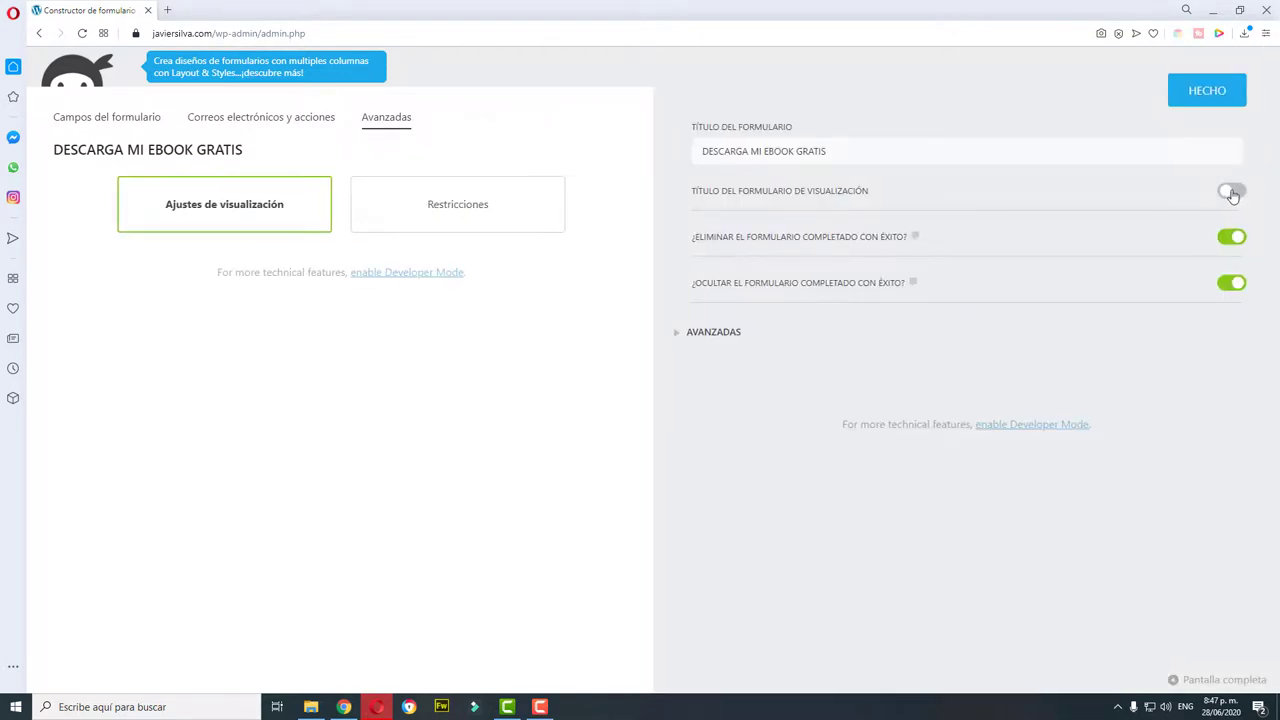
{"action": "left_click", "coordinate": [1205, 100]}
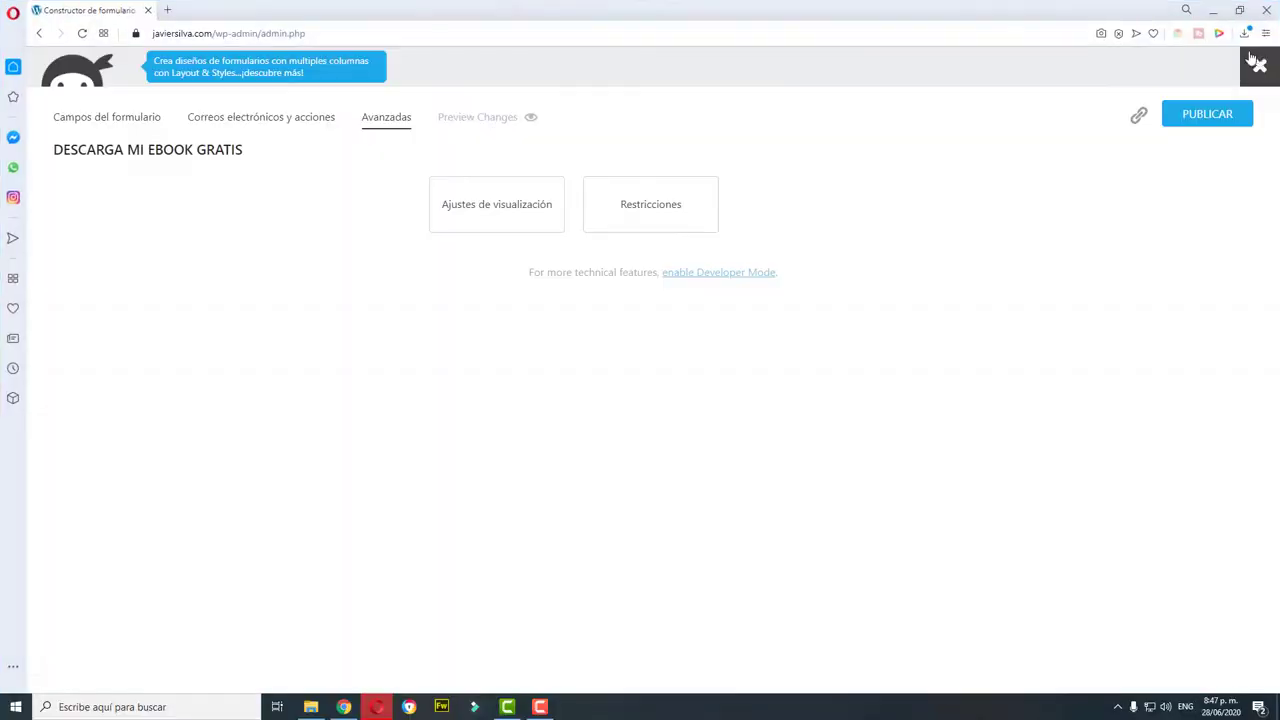
Step: Publish the form changes and close the form builder
{"action": "left_click", "coordinate": [1260, 65]}
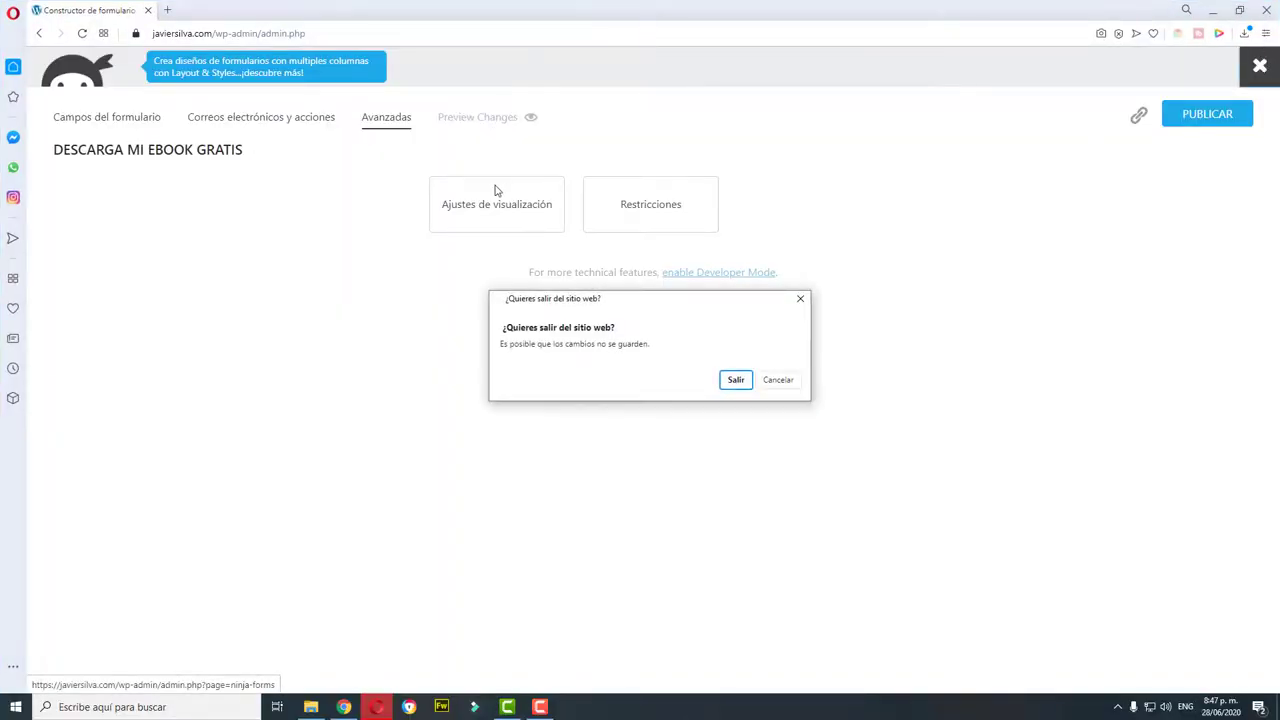
{"action": "left_click", "coordinate": [786, 383]}
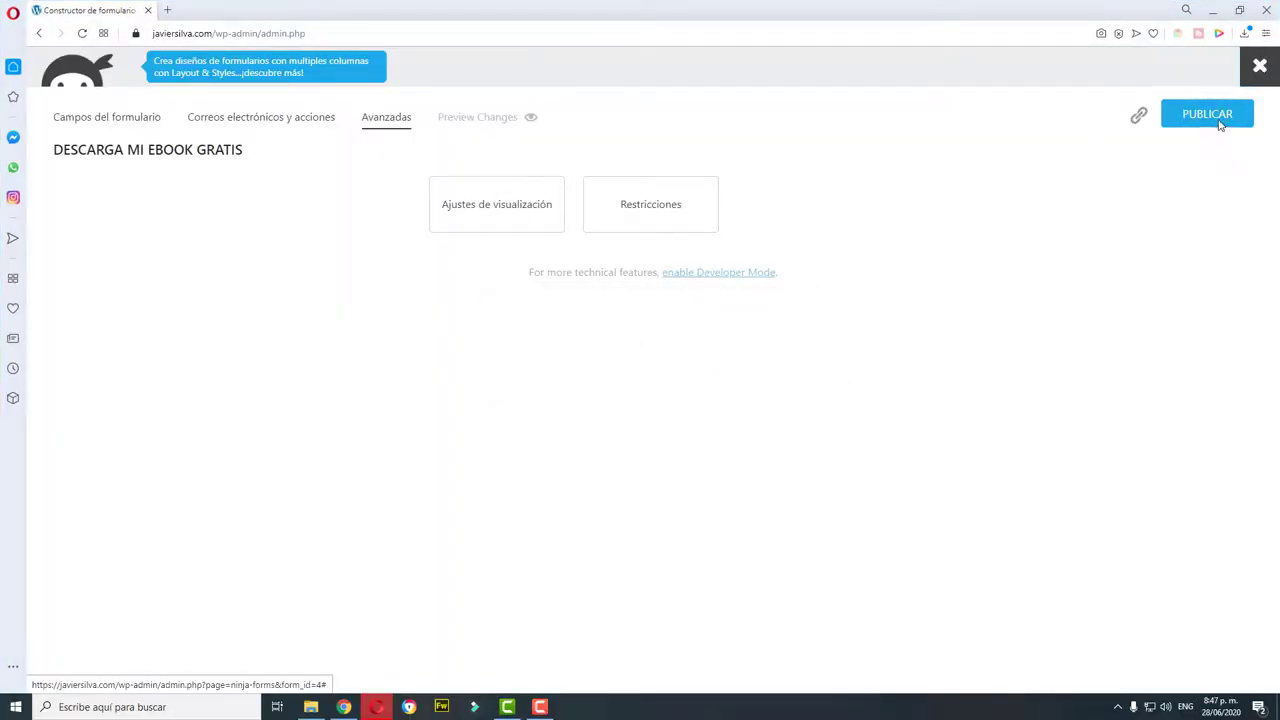
{"action": "left_click", "coordinate": [1219, 122]}
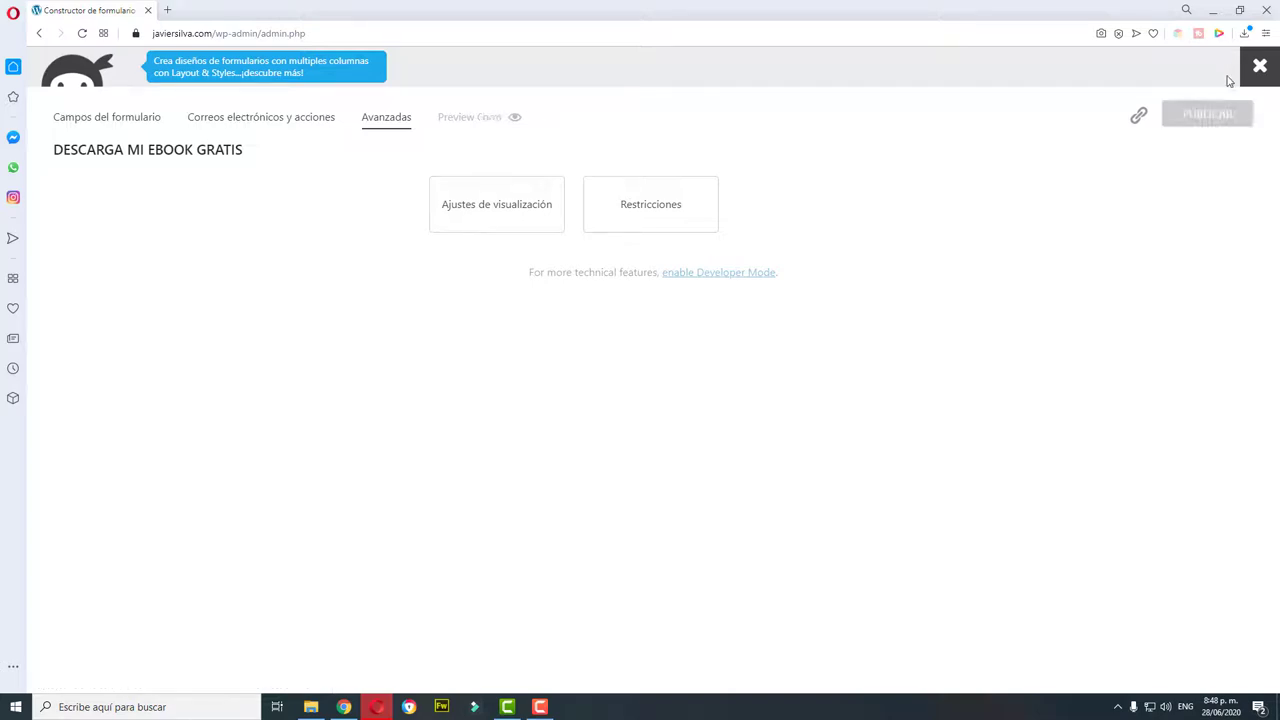
{"action": "left_click", "coordinate": [1261, 68]}
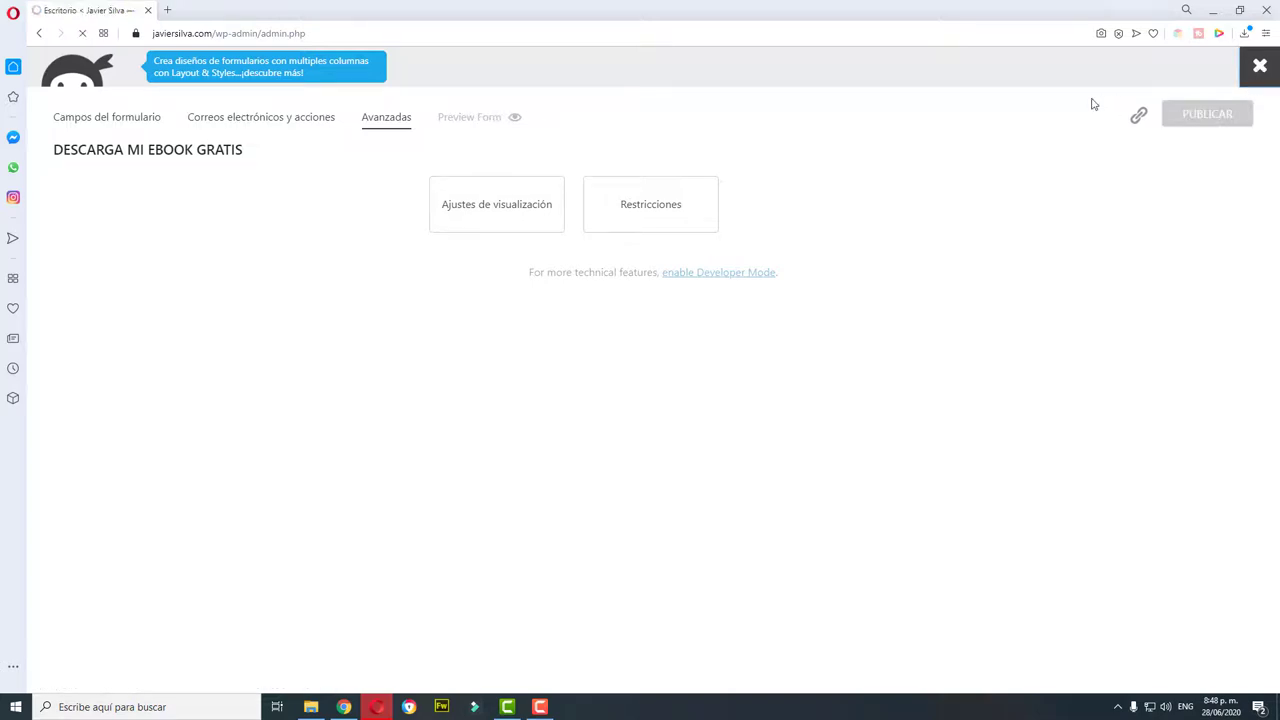
Step: View the live Descarga mi ebook gratis page from Todas las páginas
{"action": "mouse_move", "coordinate": [114, 189]}
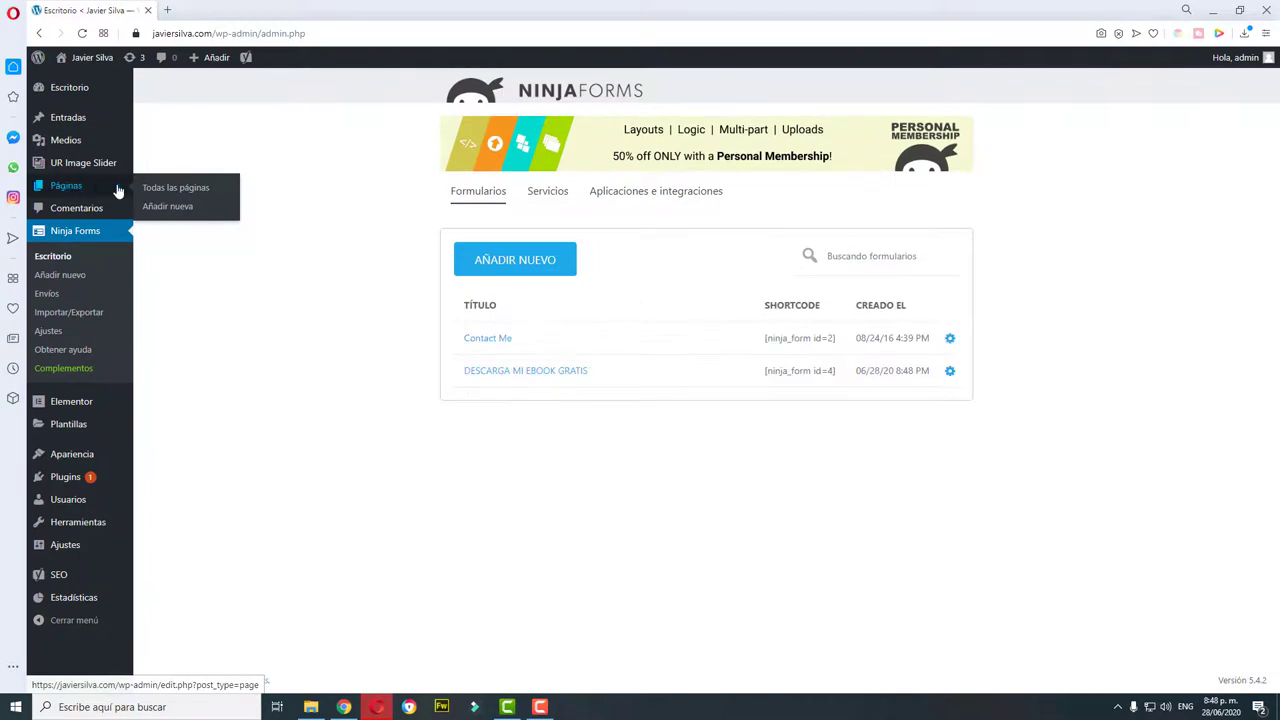
{"action": "left_click", "coordinate": [205, 195]}
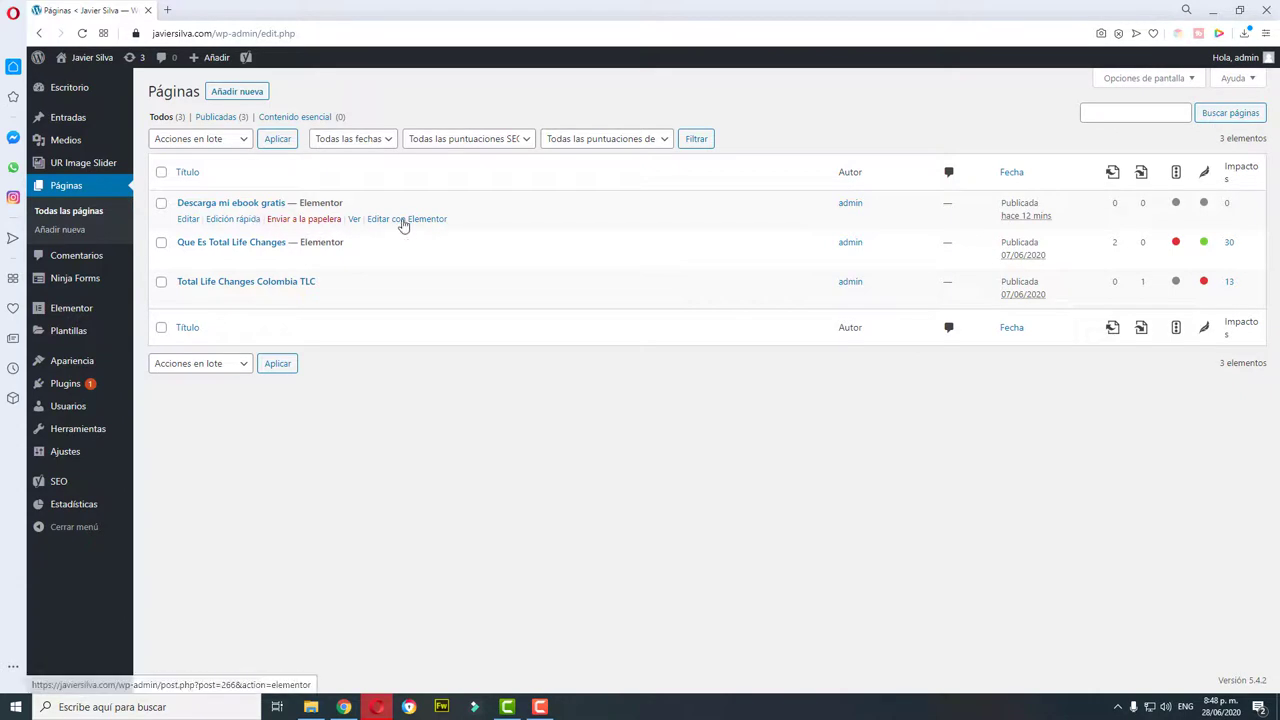
{"action": "left_click", "coordinate": [353, 222]}
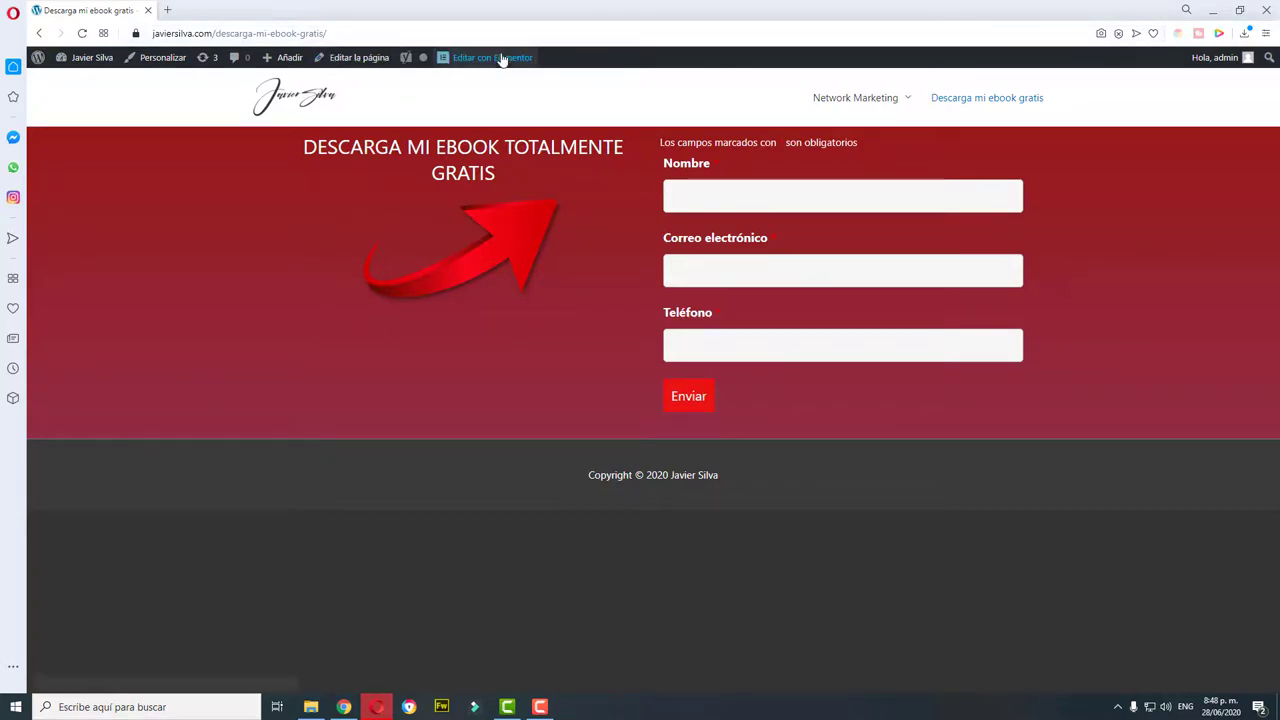
Step: In Elementor, add a 150 px Espaciador under the ebook heading and click ACTUALIZAR
{"action": "left_click", "coordinate": [533, 59]}
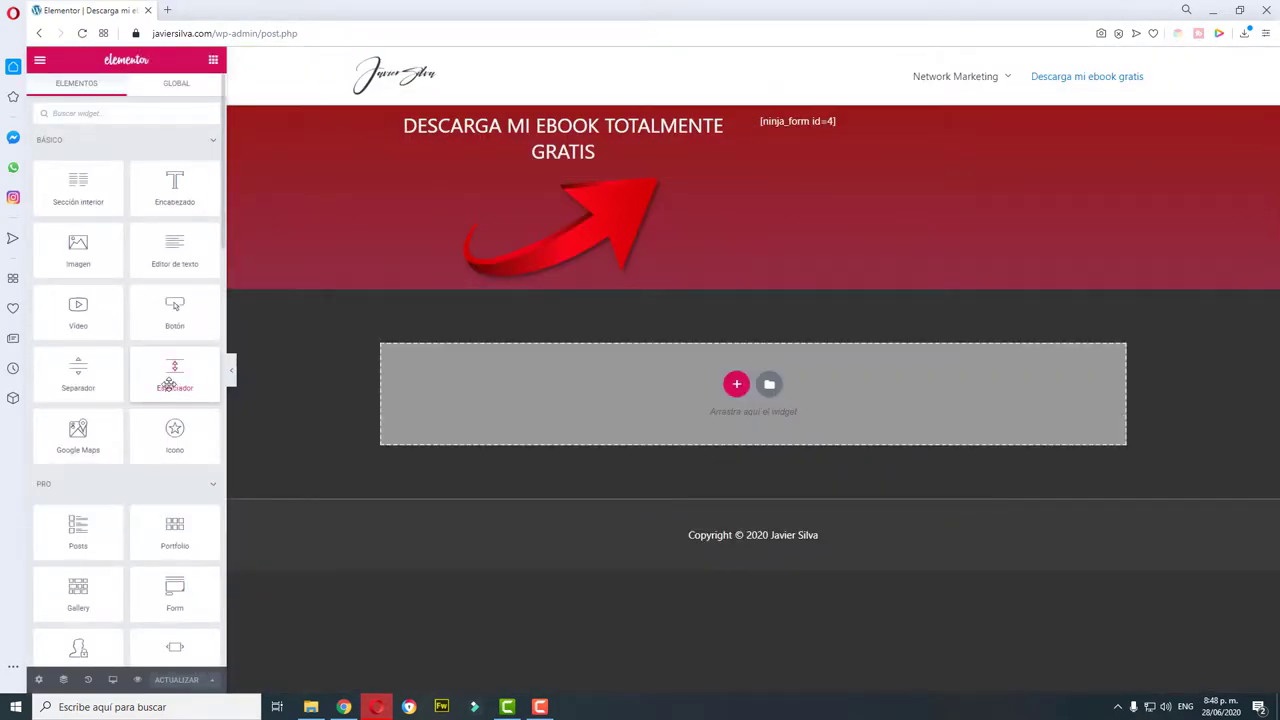
{"action": "left_click_drag", "start_coordinate": [170, 385], "coordinate": [180, 374]}
{"action": "left_click_drag", "start_coordinate": [180, 367], "coordinate": [554, 172]}
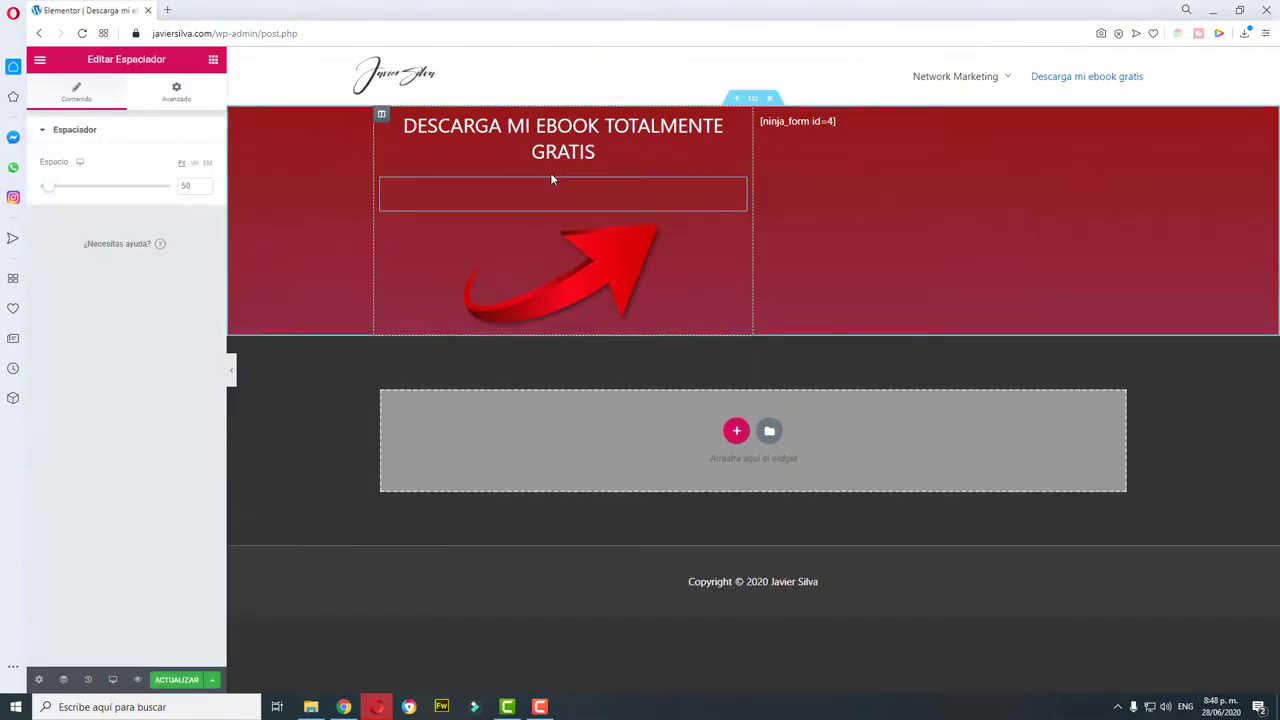
{"action": "left_click_drag", "start_coordinate": [46, 189], "coordinate": [73, 191]}
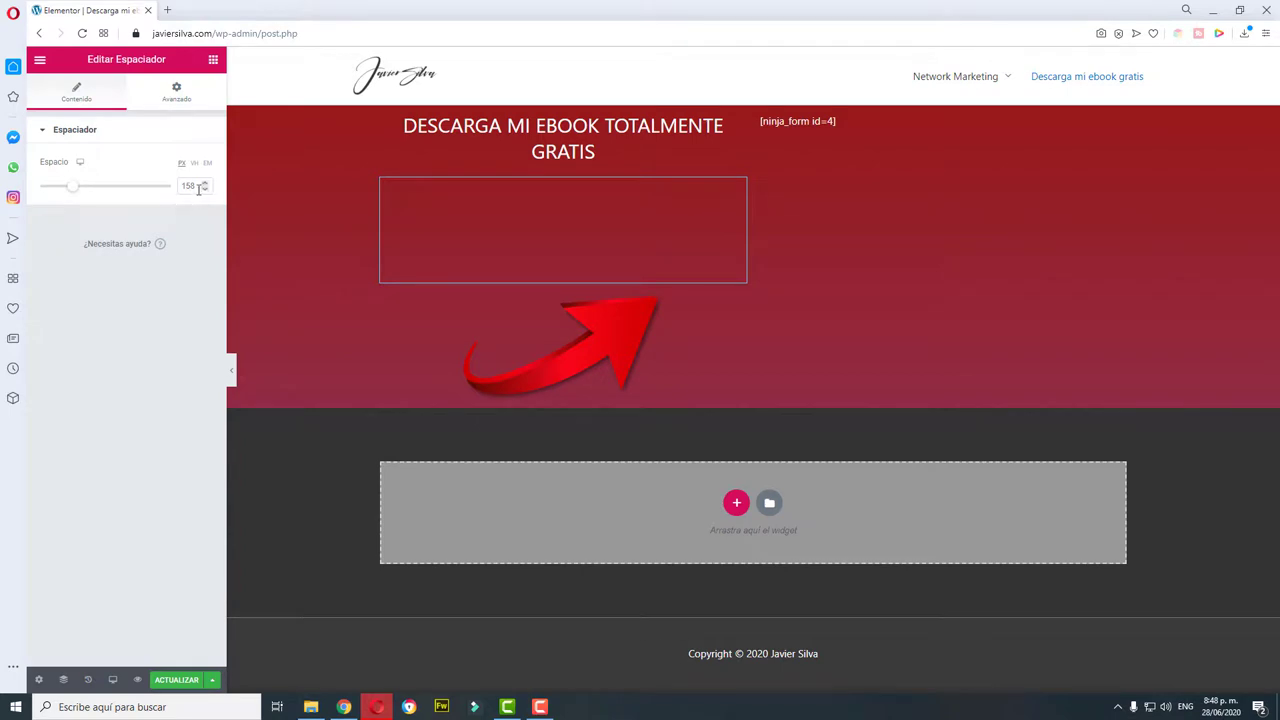
{"action": "left_click_drag", "start_coordinate": [201, 186], "coordinate": [173, 196]}
{"action": "type", "text": "150"}
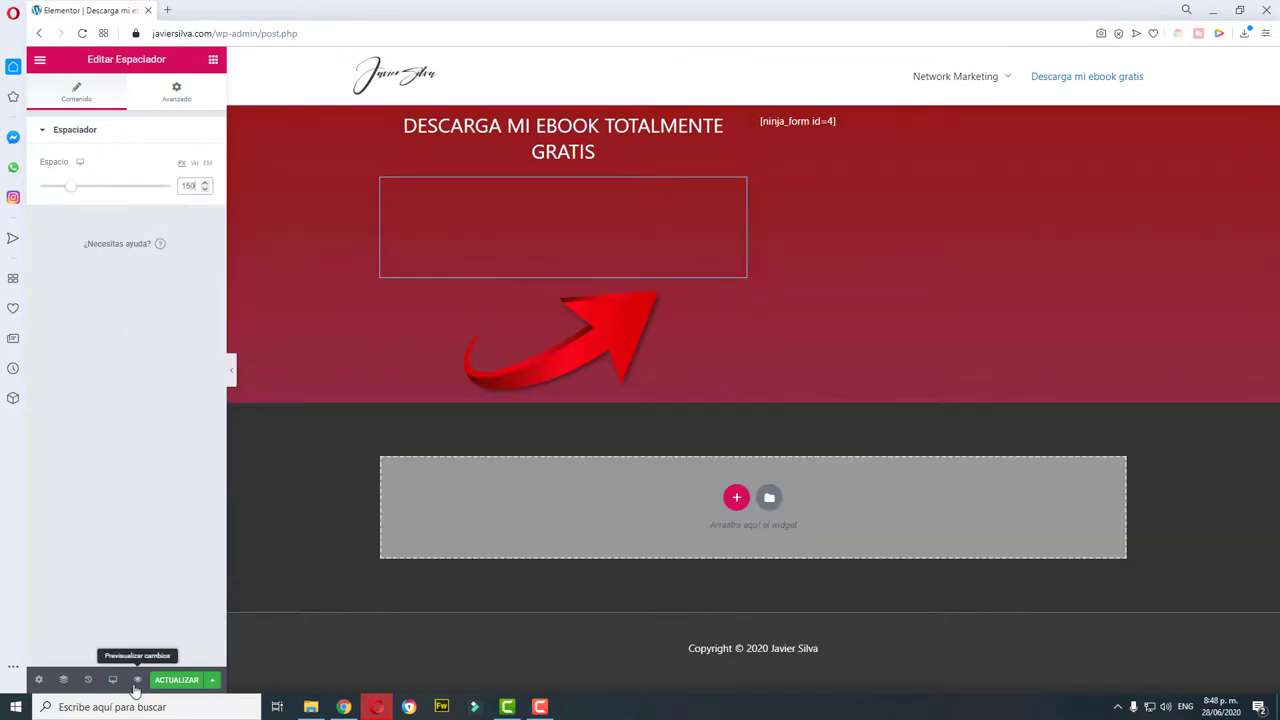
{"action": "left_click", "coordinate": [177, 681]}
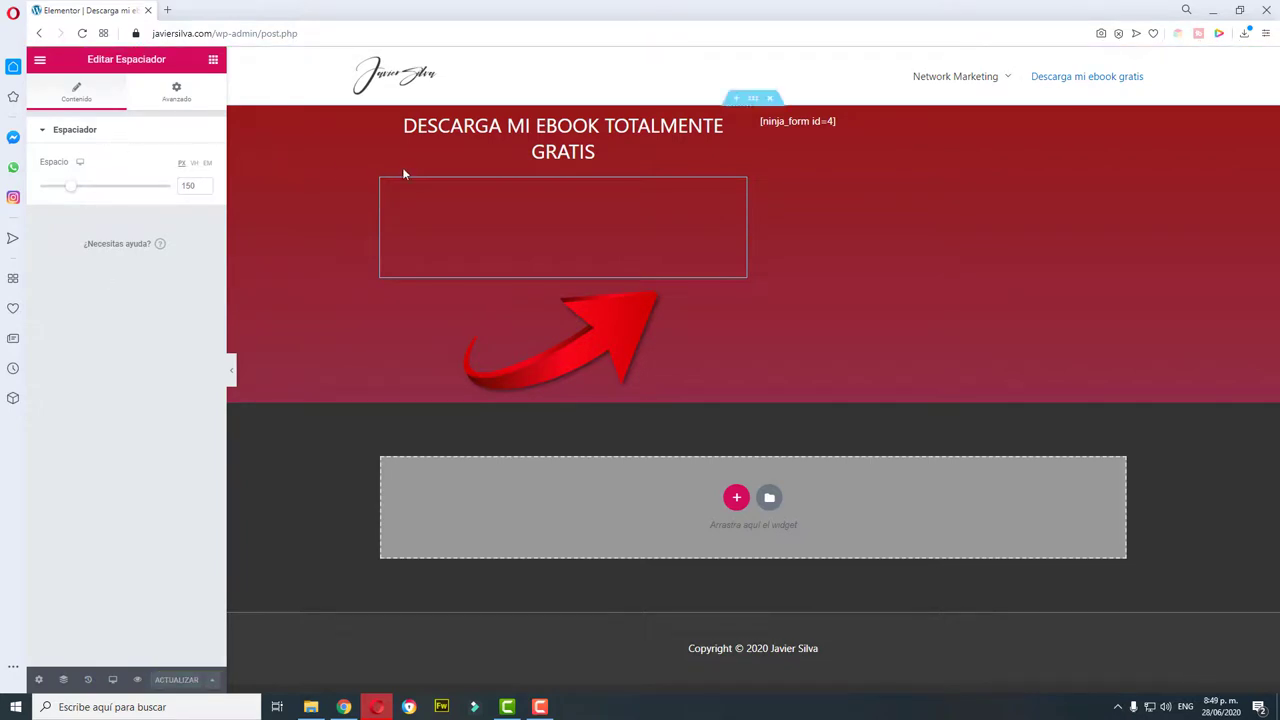
Step: View the updated live page and copy its web address
{"action": "left_click", "coordinate": [40, 61]}
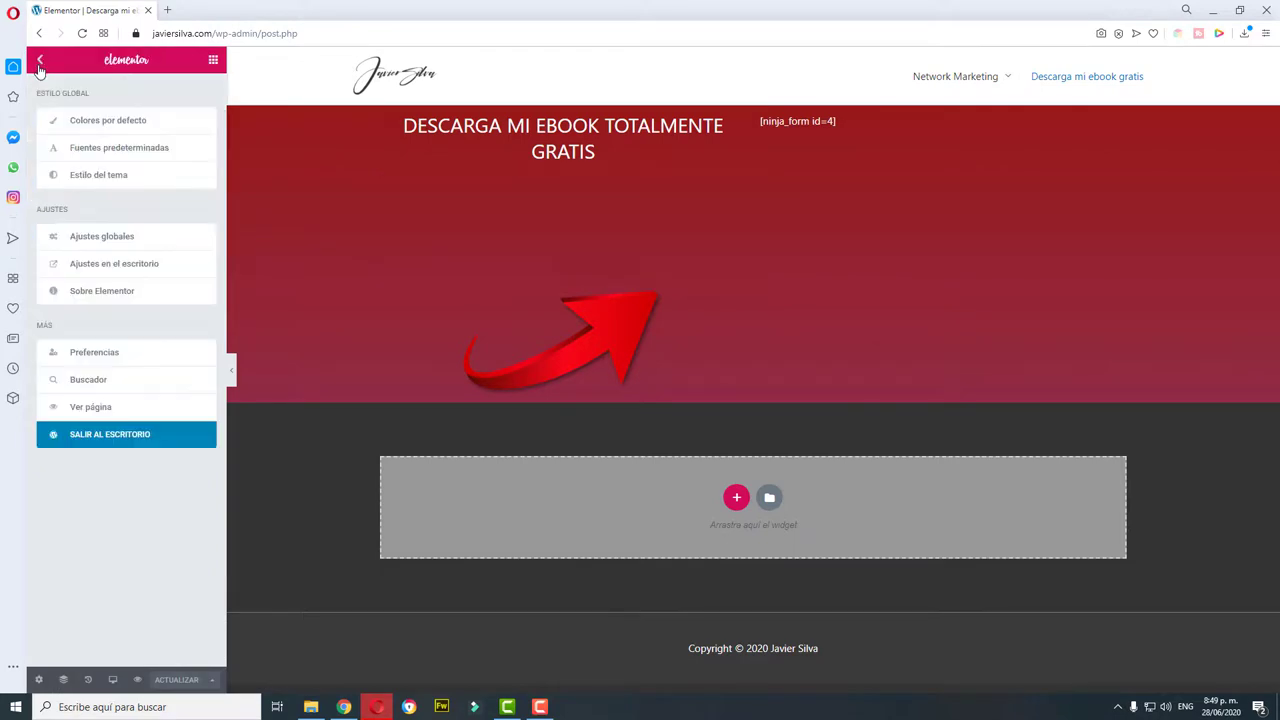
{"action": "left_click", "coordinate": [88, 407]}
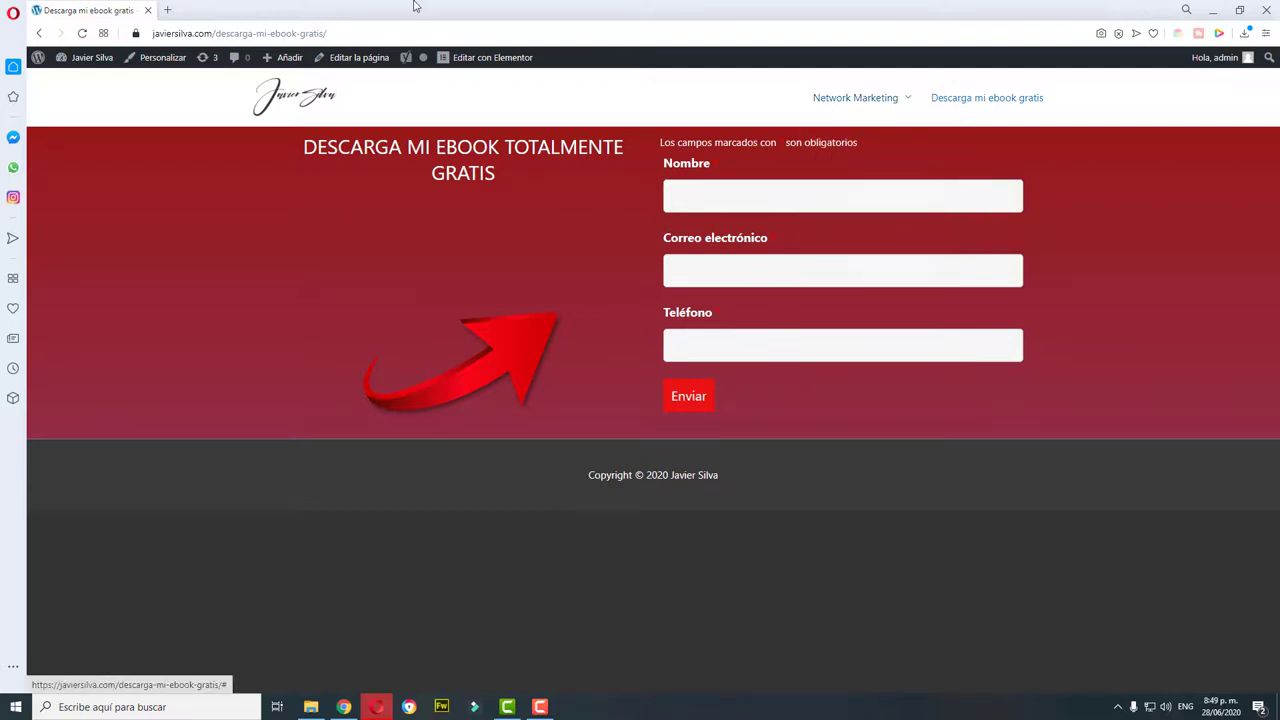
{"action": "left_click", "coordinate": [392, 33]}
{"action": "right_click", "coordinate": [389, 35]}
{"action": "key", "text": "ctrl+c"}
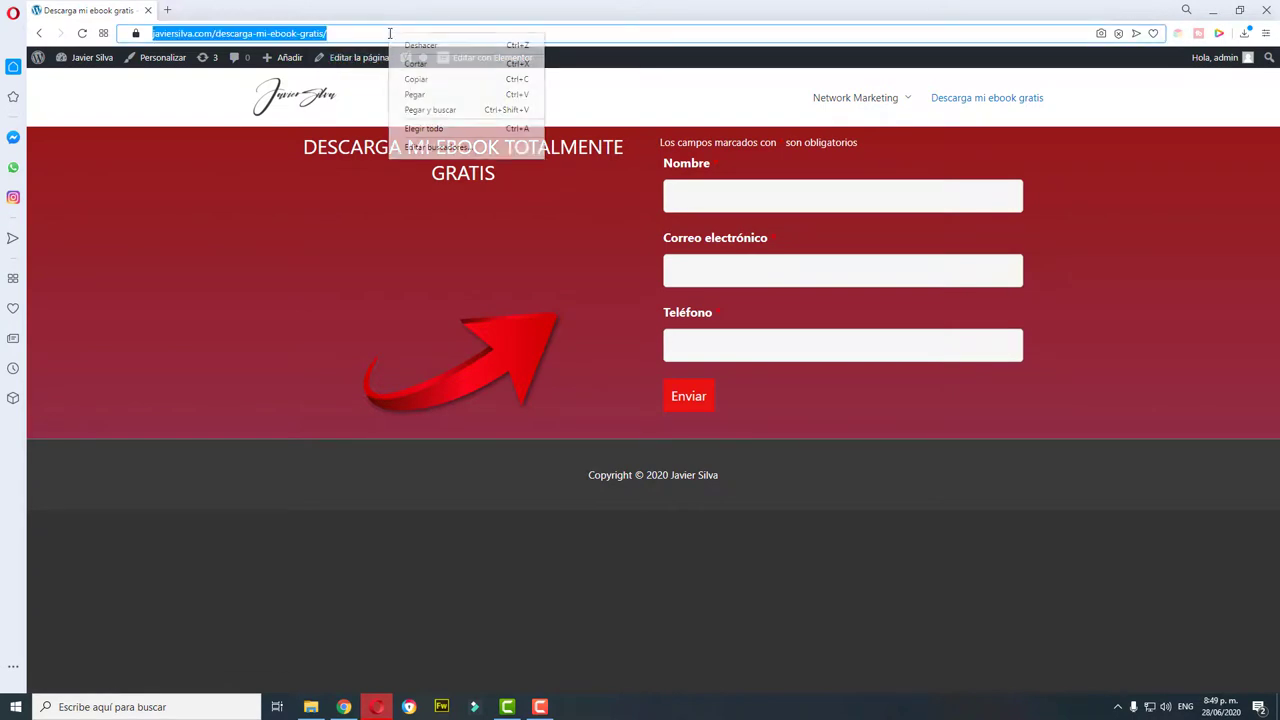
{"action": "left_click", "coordinate": [416, 79]}
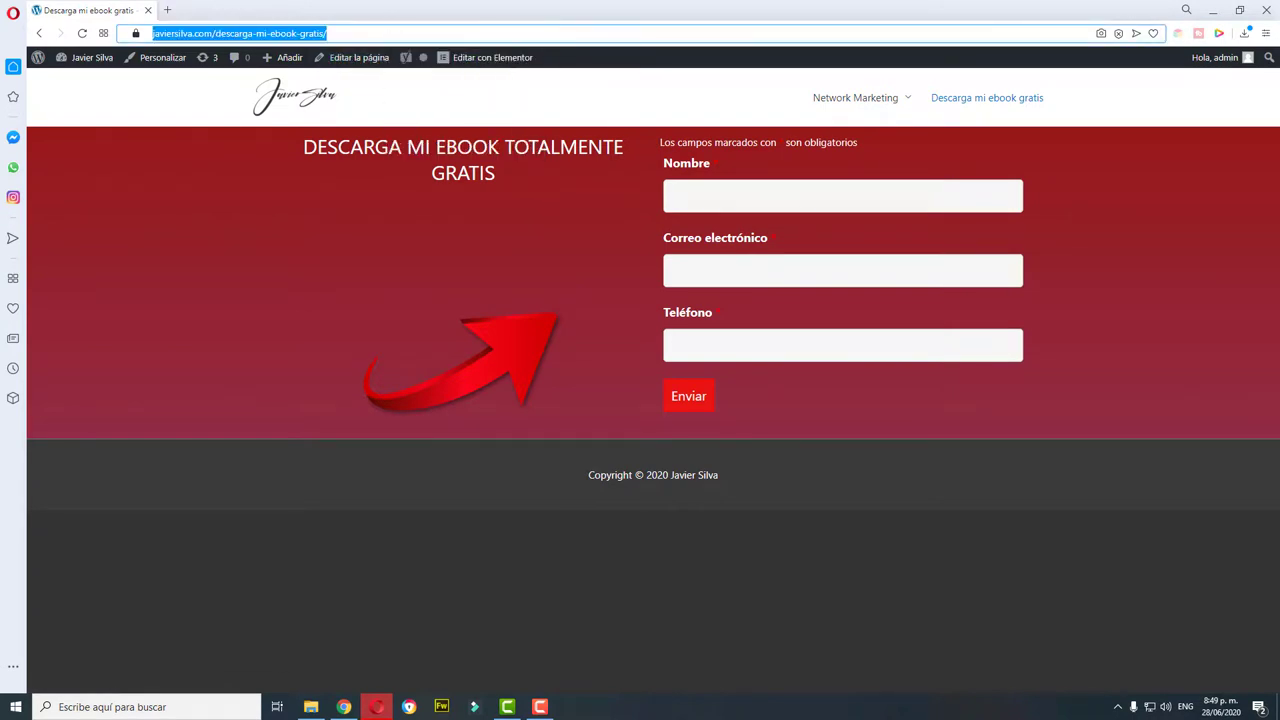
{"action": "left_click", "coordinate": [344, 709]}
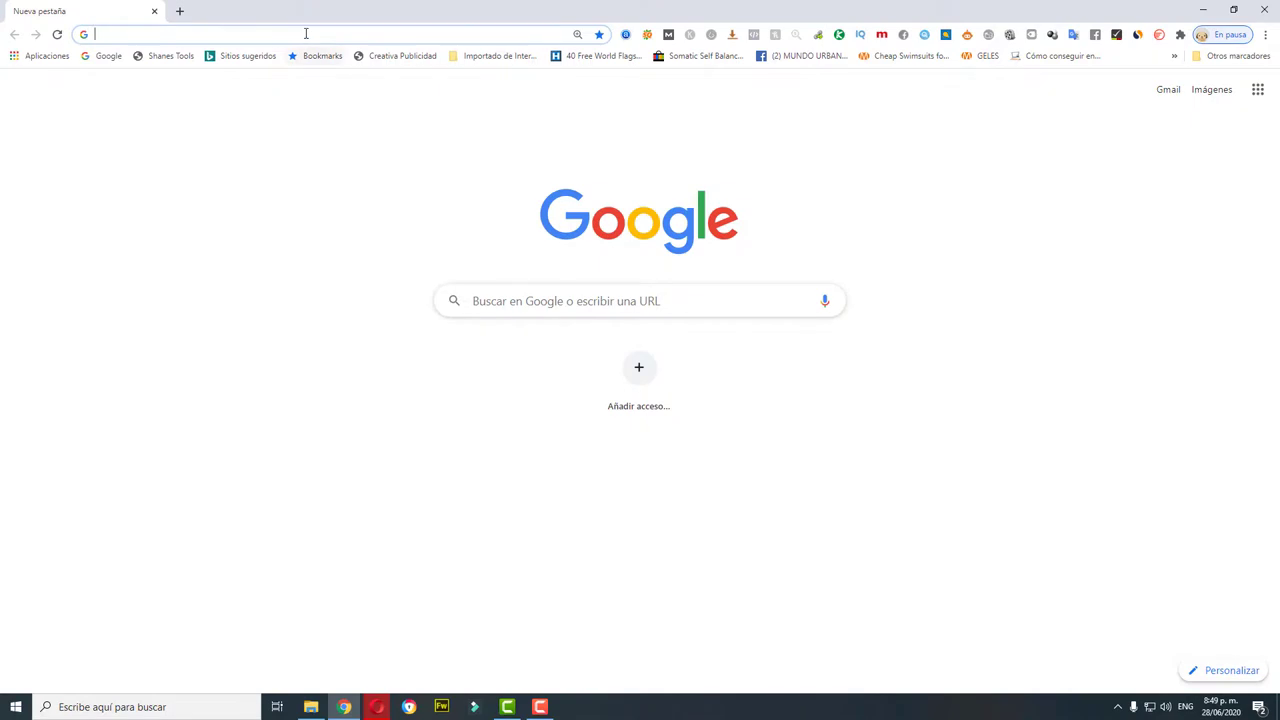
Step: Paste the ebook landing page address into Chrome and load it
{"action": "left_click", "coordinate": [306, 33]}
{"action": "right_click", "coordinate": [306, 33]}
{"action": "left_click", "coordinate": [344, 123]}
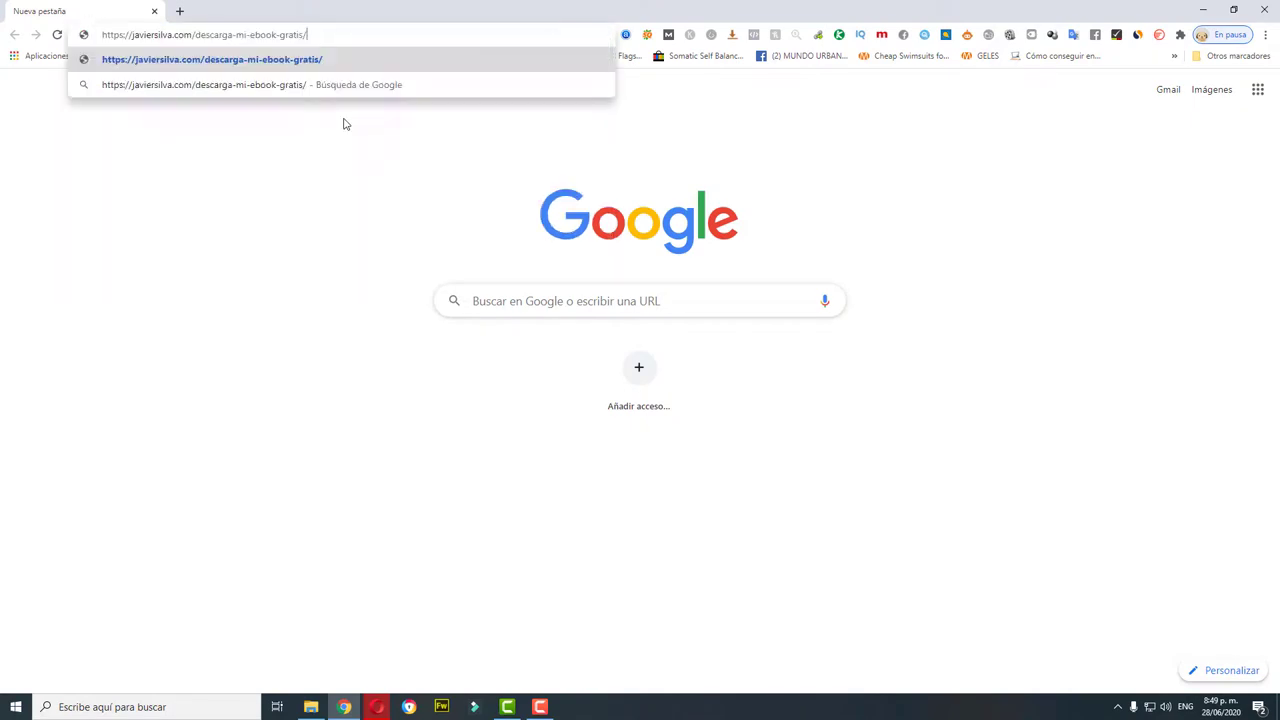
{"action": "key", "text": "Return"}
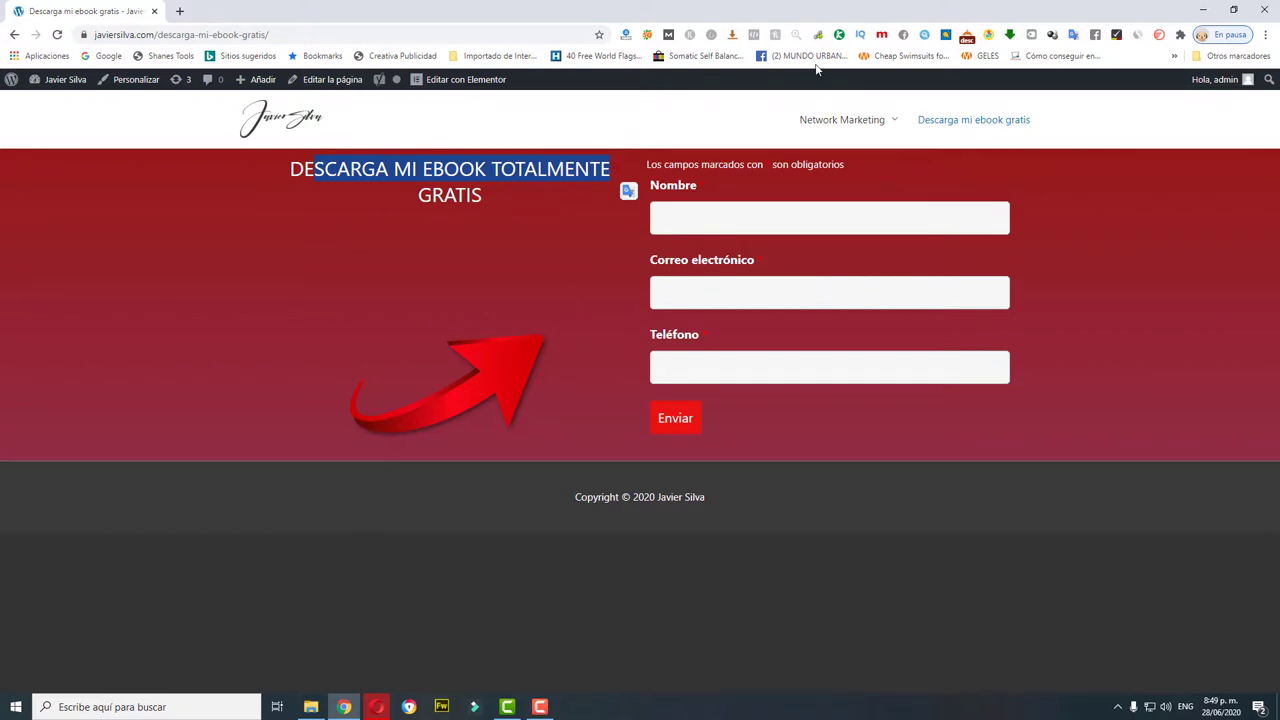
Step: Preview the page at 414 x 736 Mobile - Portrait size, then go back to Opera
{"action": "left_click", "coordinate": [882, 36]}
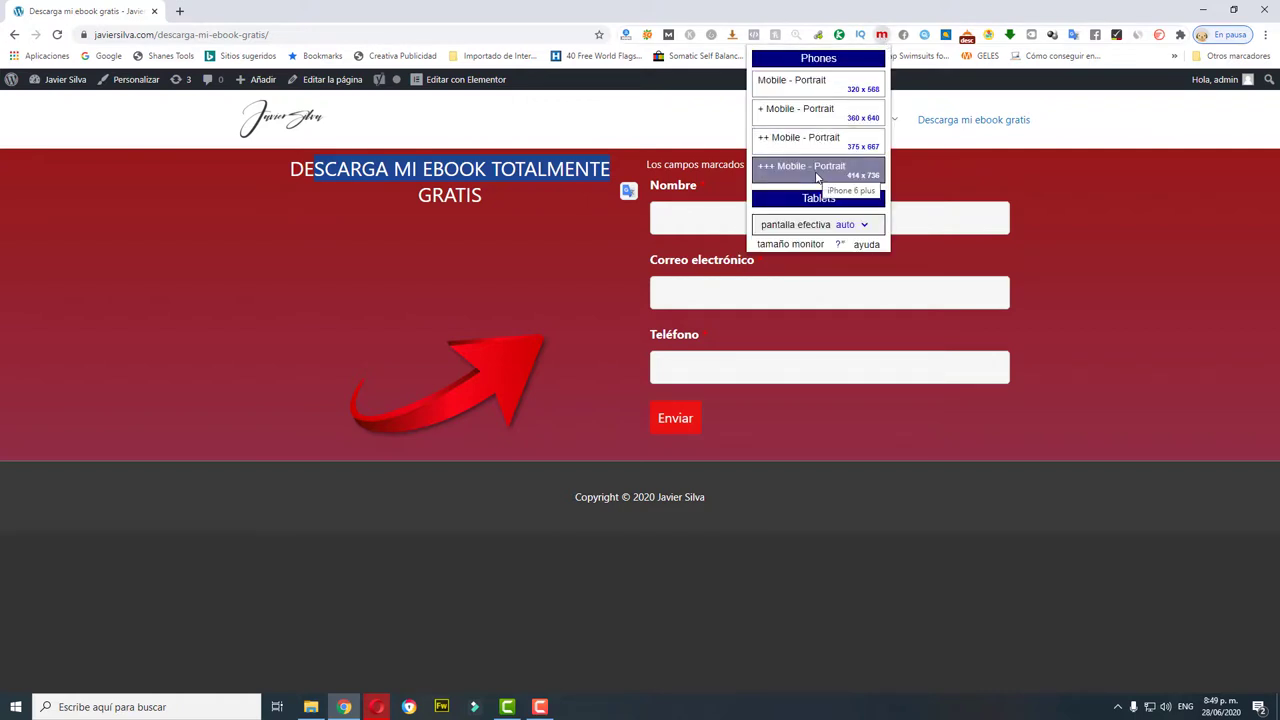
{"action": "left_click", "coordinate": [815, 170]}
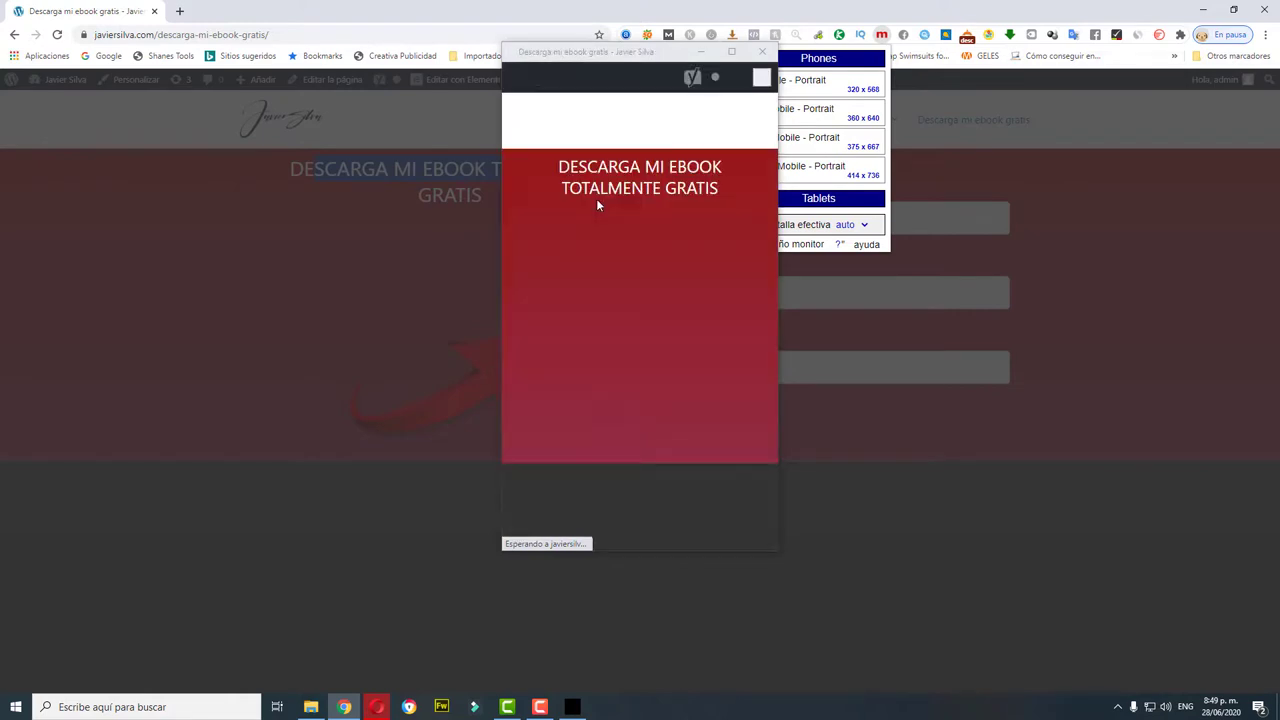
{"action": "scroll", "coordinate": [675, 306], "scroll_direction": "down", "scroll_amount": 1}
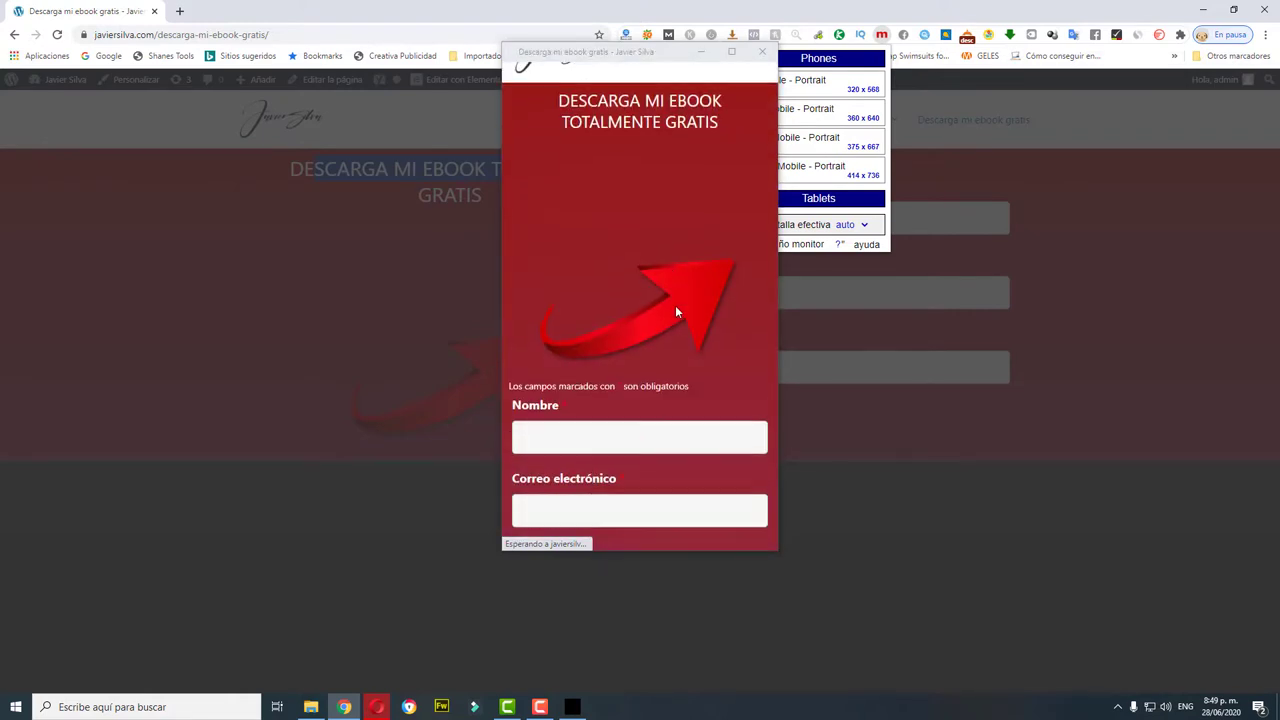
{"action": "scroll", "coordinate": [675, 313], "scroll_direction": "down", "scroll_amount": 3}
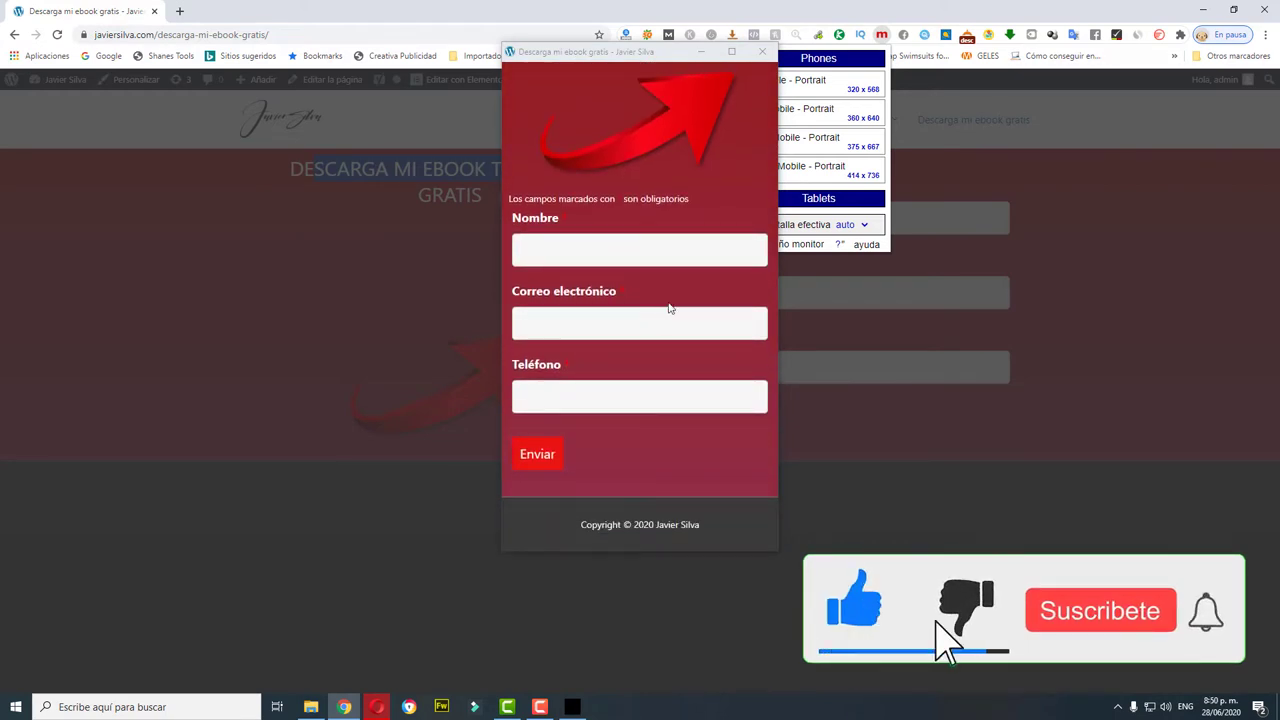
{"action": "left_click", "coordinate": [762, 51]}
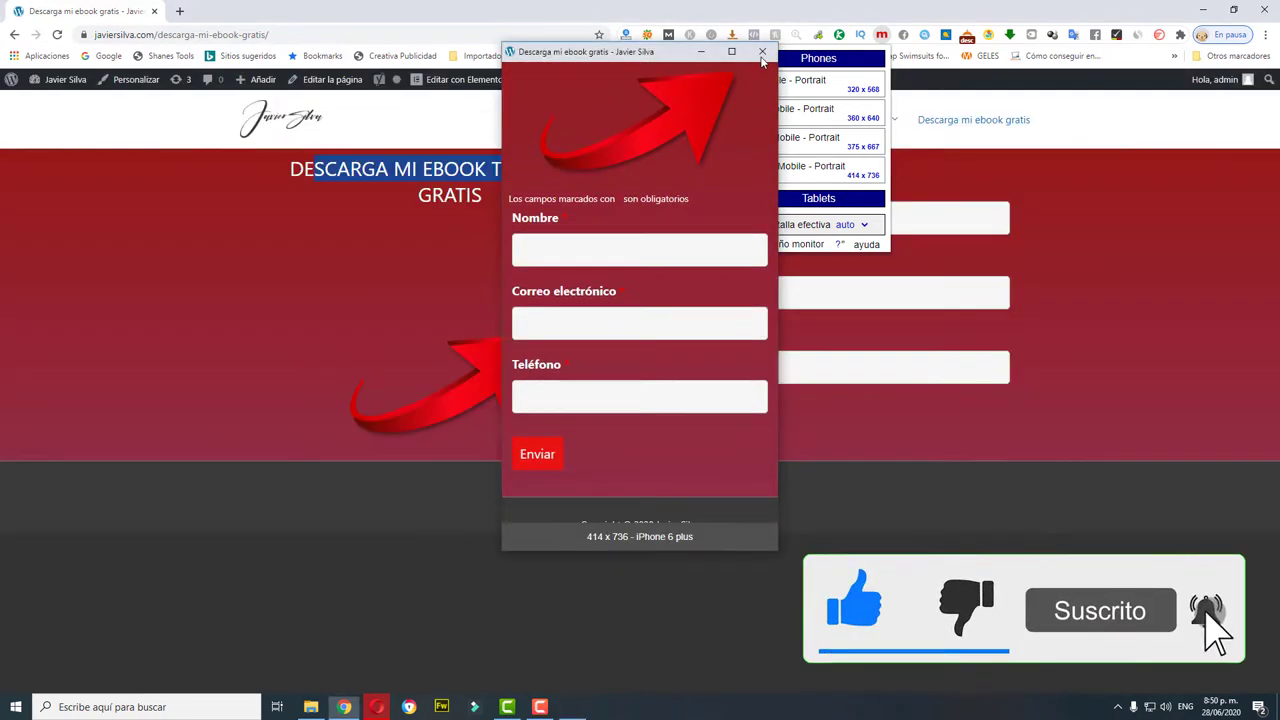
{"action": "left_click", "coordinate": [553, 366]}
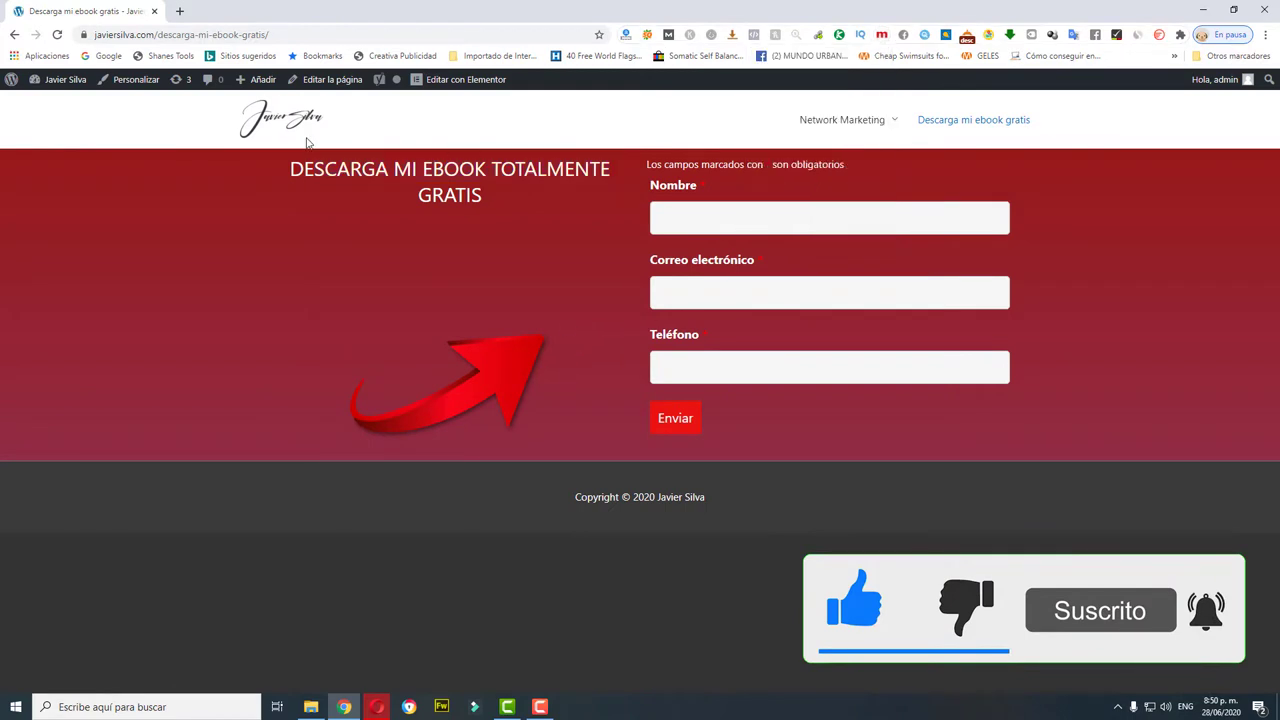
{"action": "left_click", "coordinate": [377, 707]}
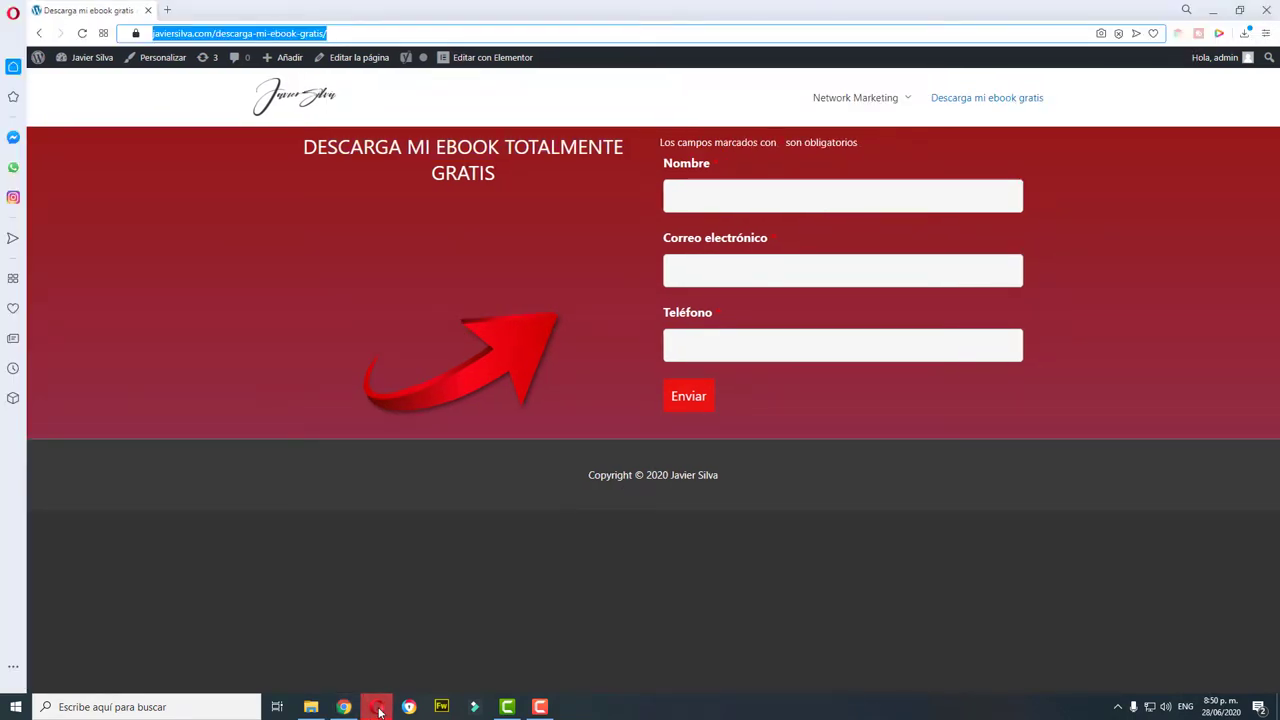
Step: Fill Nombre, Correo electrónico and Teléfono with test contact details and submit with Enviar
{"action": "left_click", "coordinate": [682, 200]}
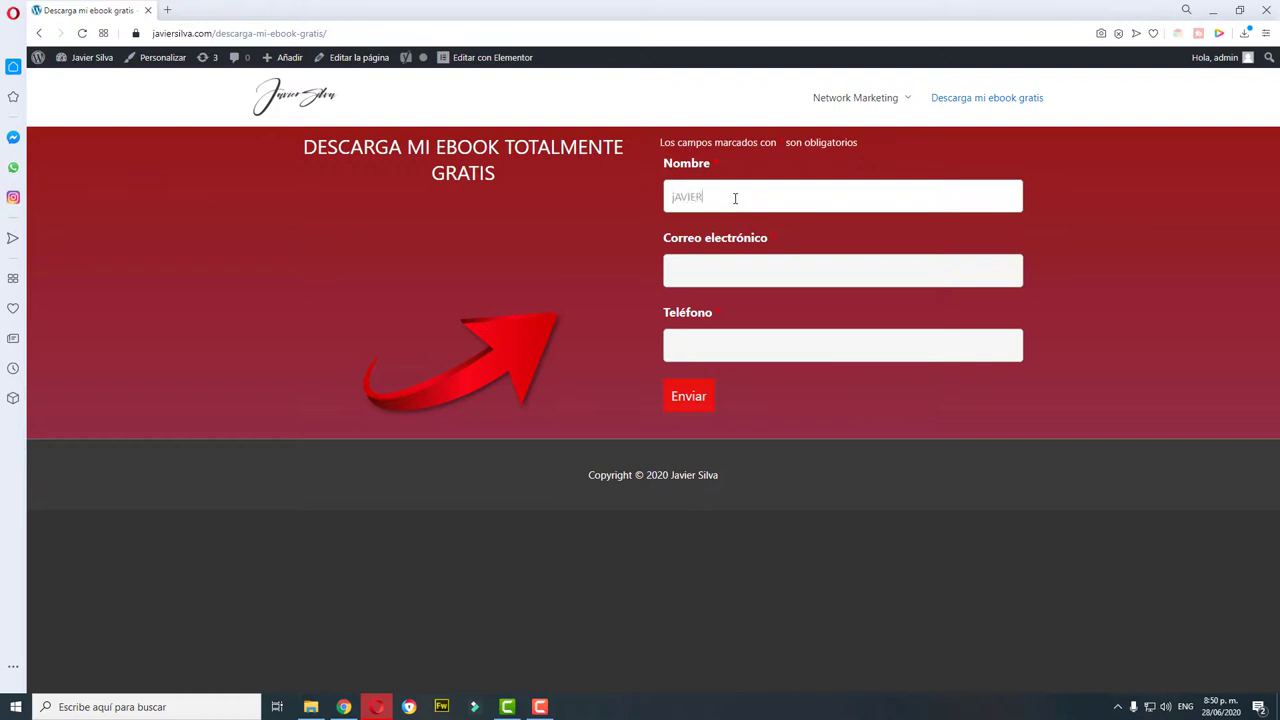
{"action": "key", "text": "BackSpace"}
{"action": "key", "text": "BackSpace"}
{"action": "key", "text": "BackSpace"}
{"action": "key", "text": "BackSpace"}
{"action": "key", "text": "BackSpace"}
{"action": "type", "text": "Javier"}
{"action": "key", "text": "Tab"}
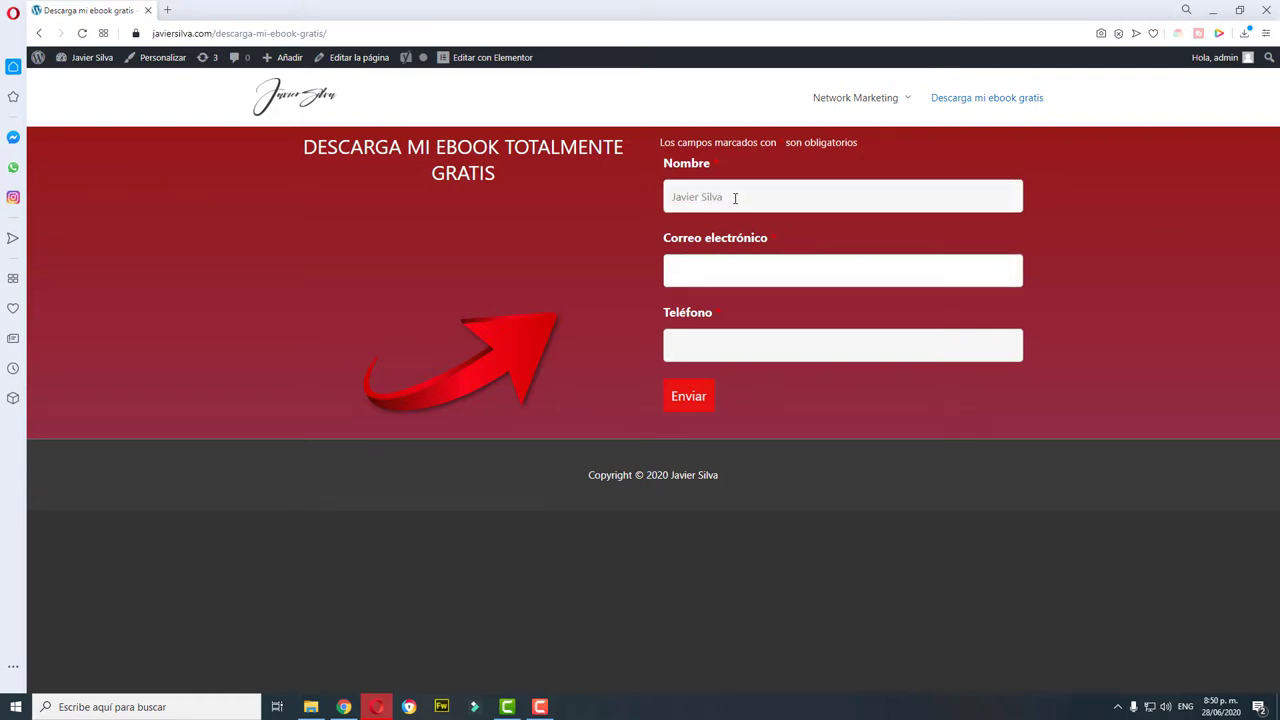
{"action": "key", "text": "Tab"}
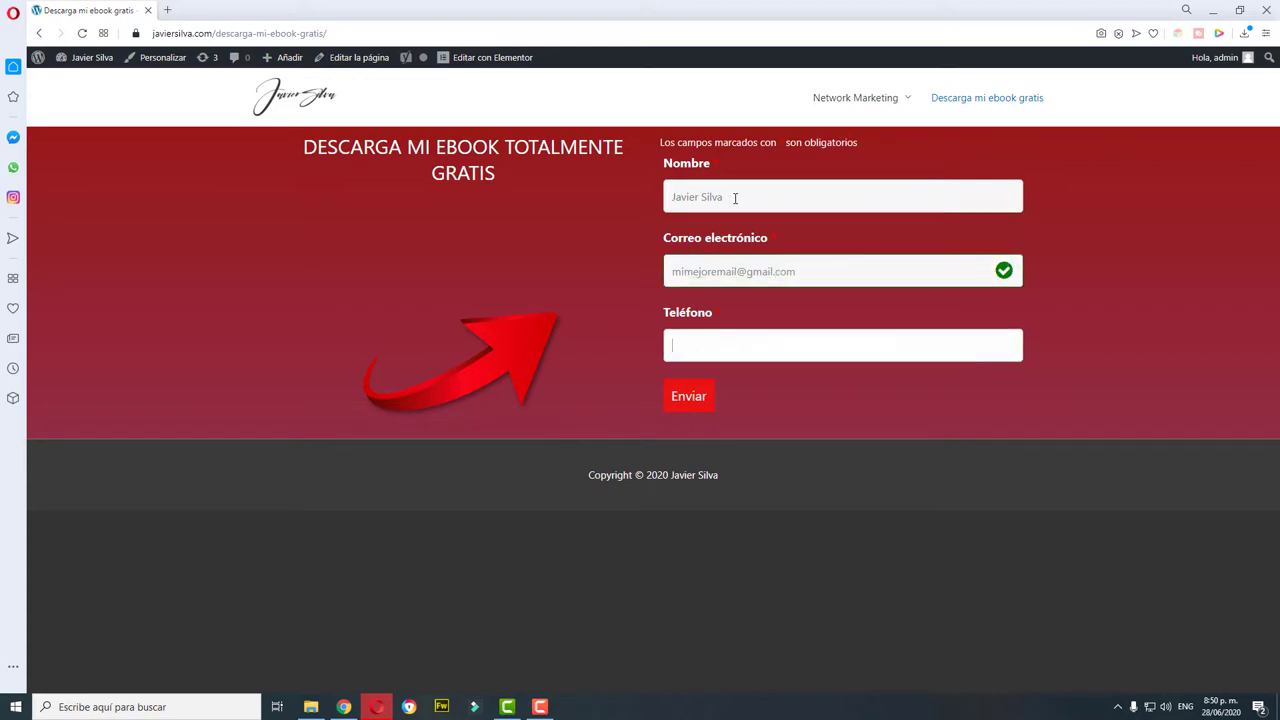
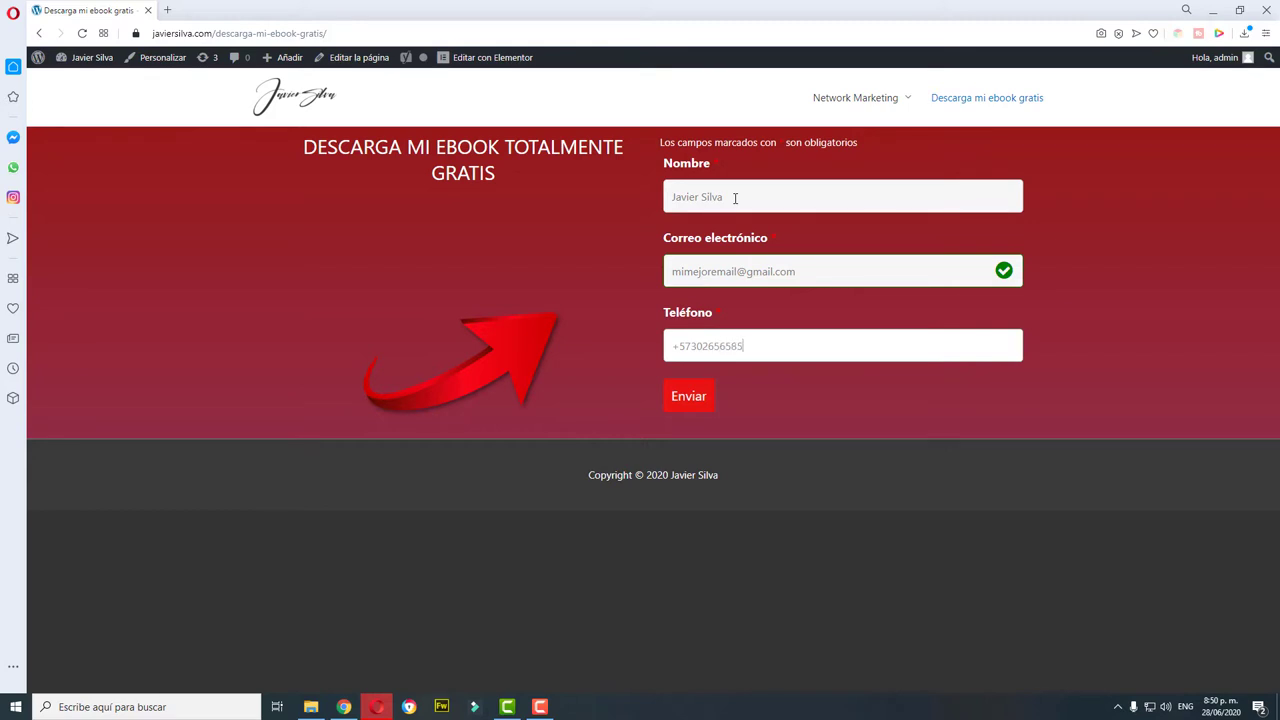
{"action": "left_click", "coordinate": [689, 398]}
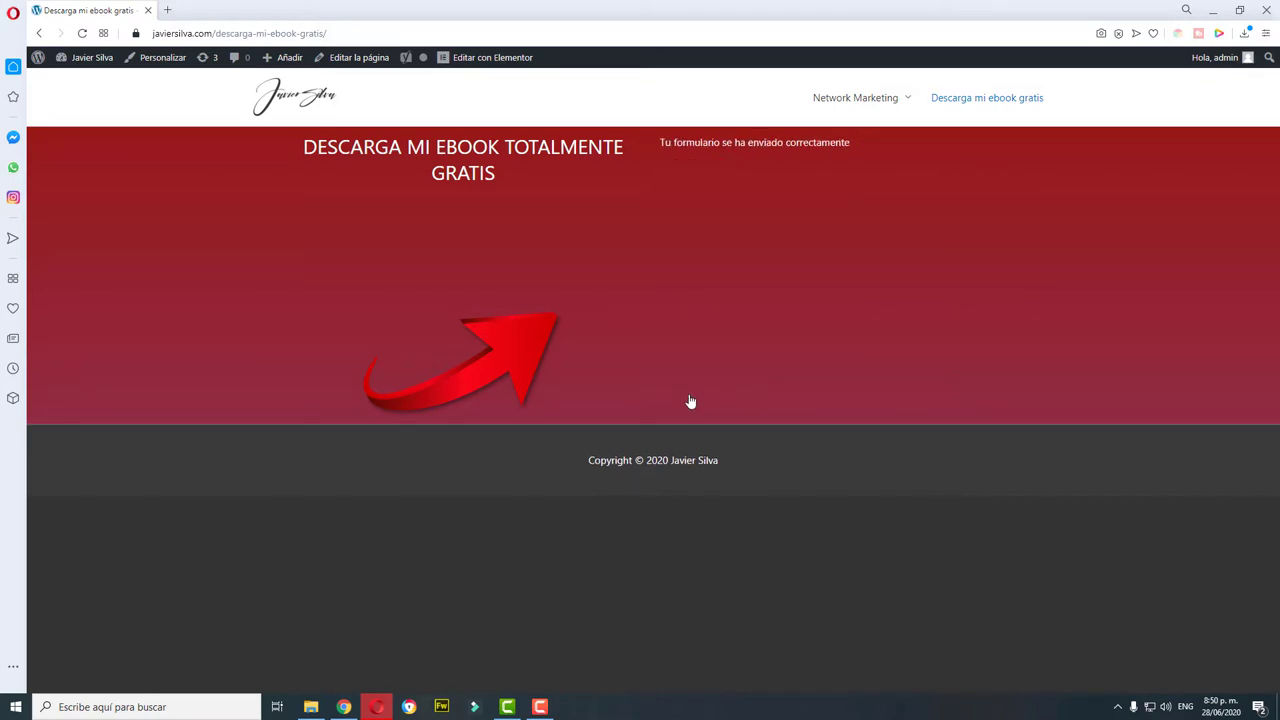
{"action": "left_click_drag", "start_coordinate": [683, 146], "coordinate": [855, 131]}
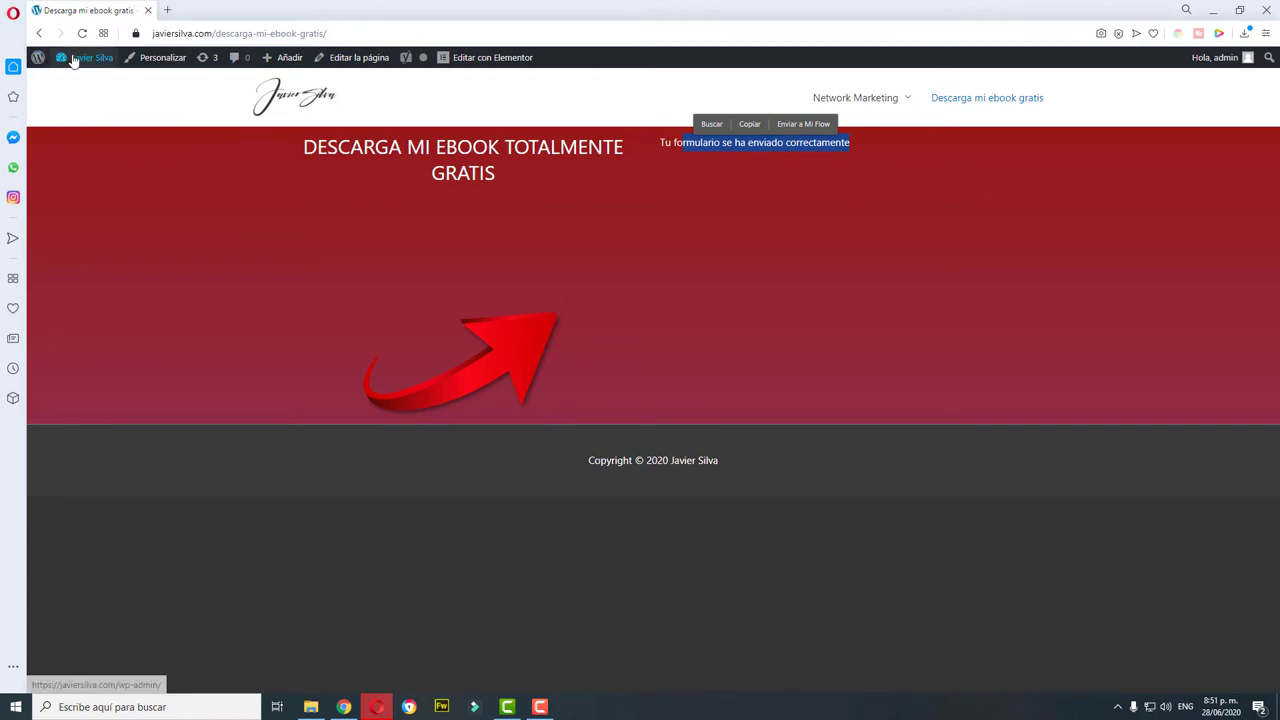
Step: Open Ver envíos for the DESCARGA MI EBOOK GRATIS form from Ninja Forms
{"action": "mouse_move", "coordinate": [73, 61]}
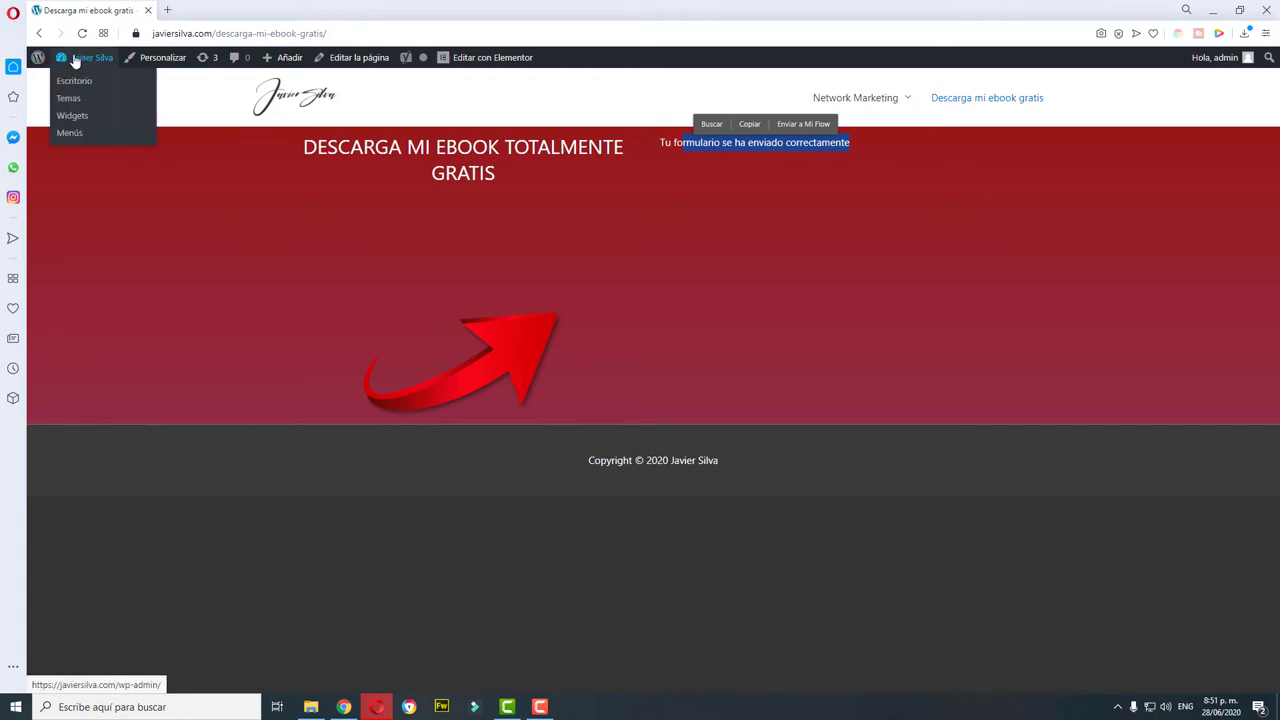
{"action": "left_click", "coordinate": [74, 81]}
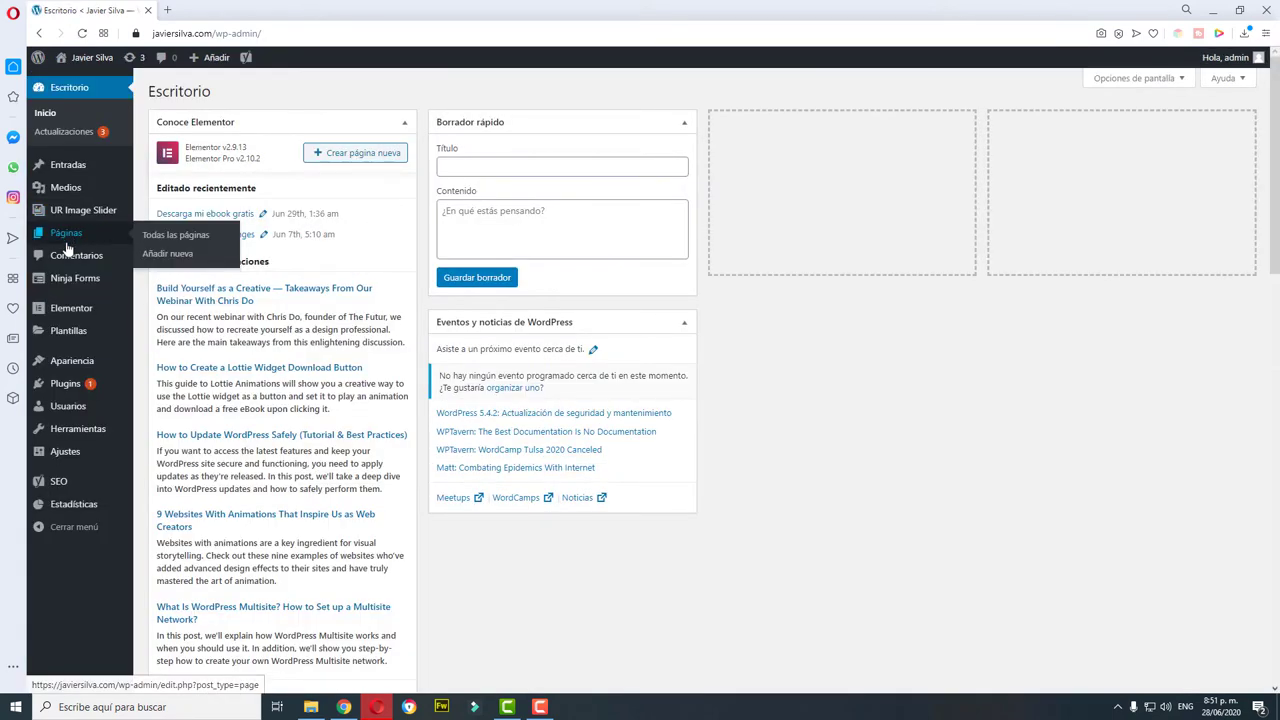
{"action": "left_click", "coordinate": [165, 288]}
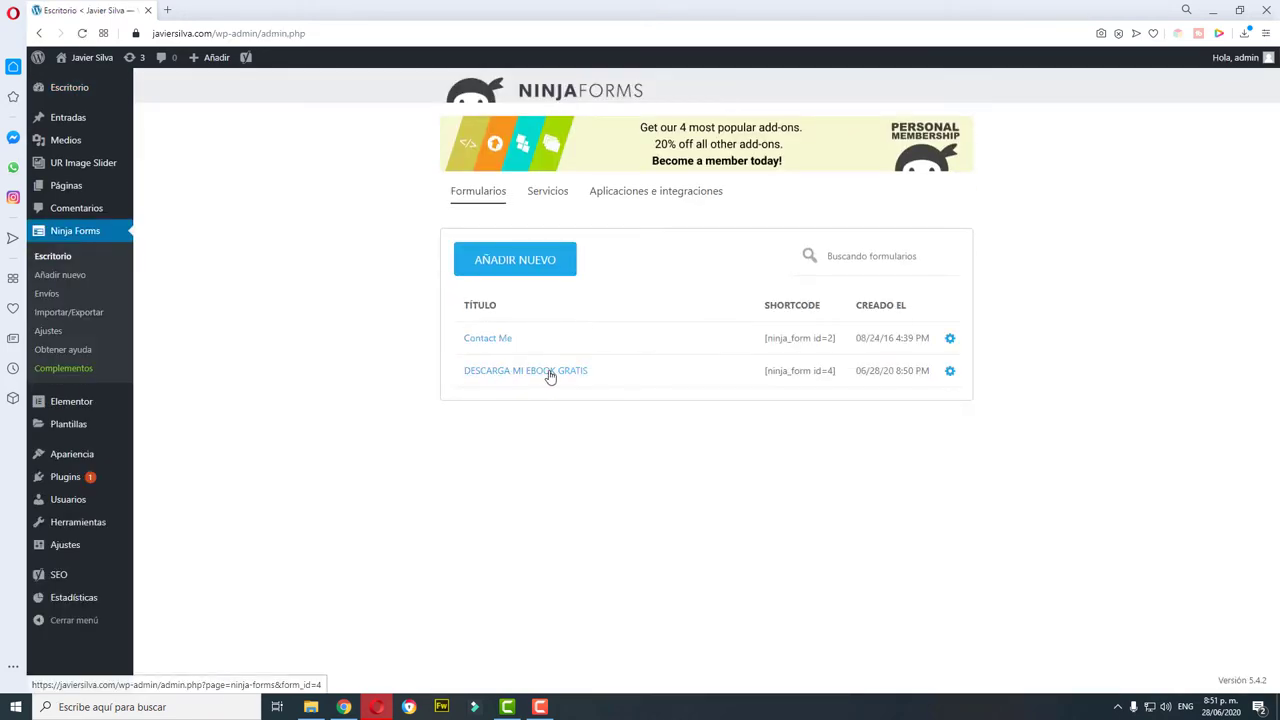
{"action": "left_click", "coordinate": [949, 374]}
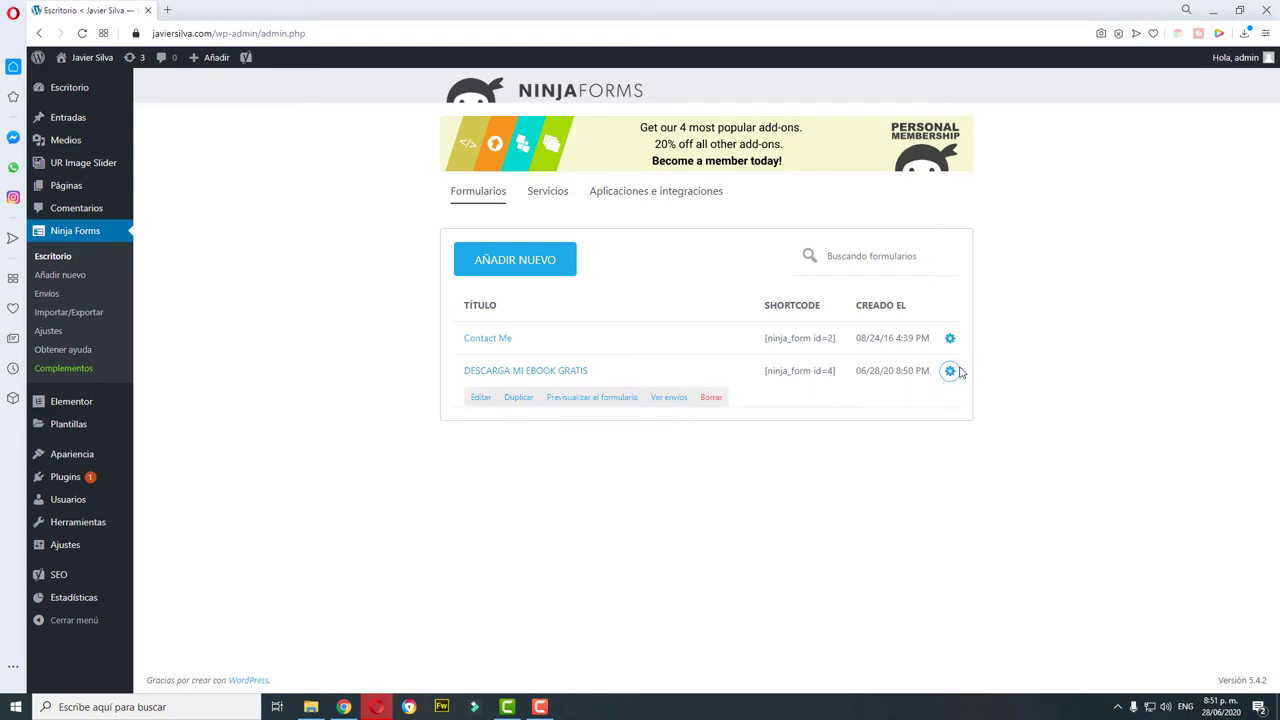
{"action": "left_click", "coordinate": [672, 400]}
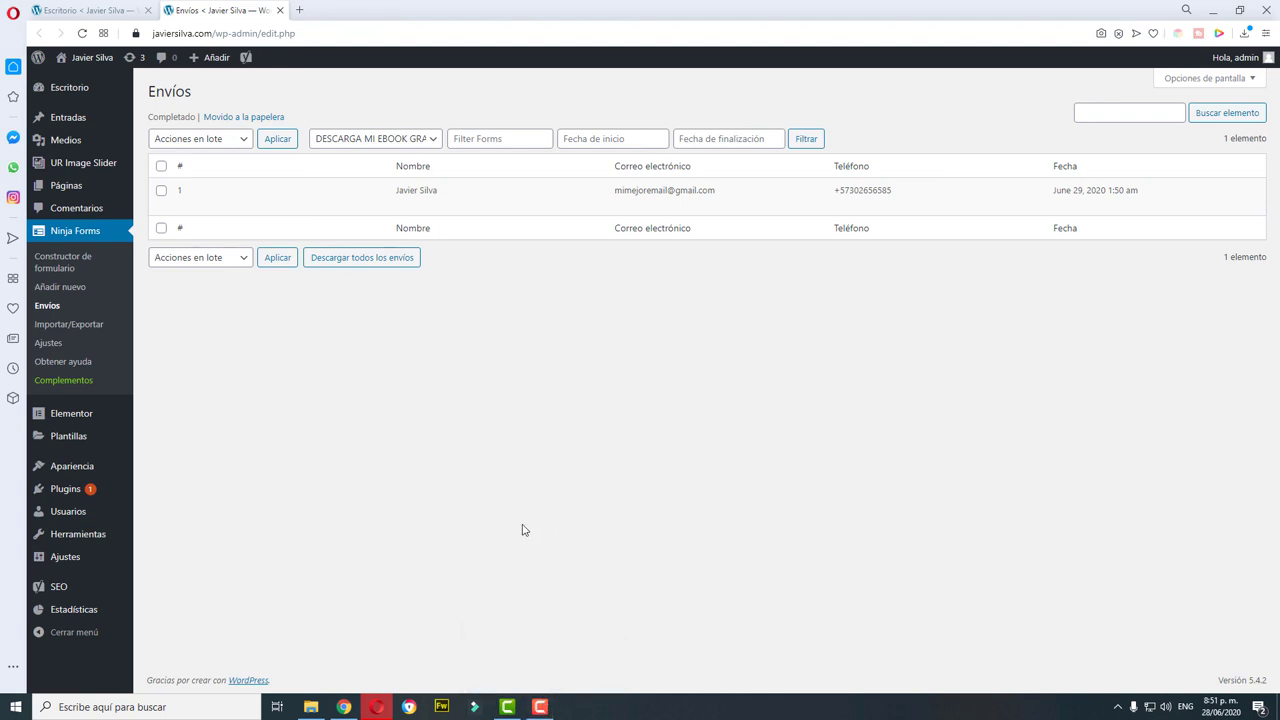
{"action": "left_click", "coordinate": [541, 707]}
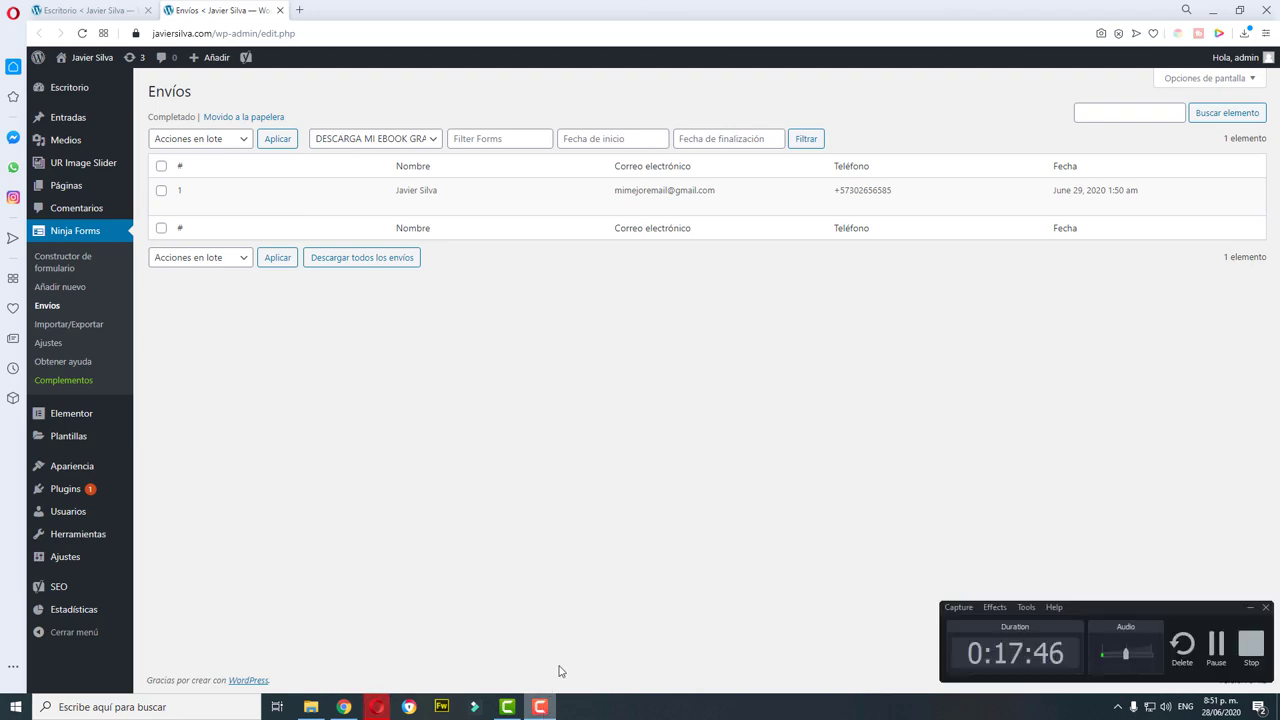
{"action": "left_click", "coordinate": [1249, 645]}
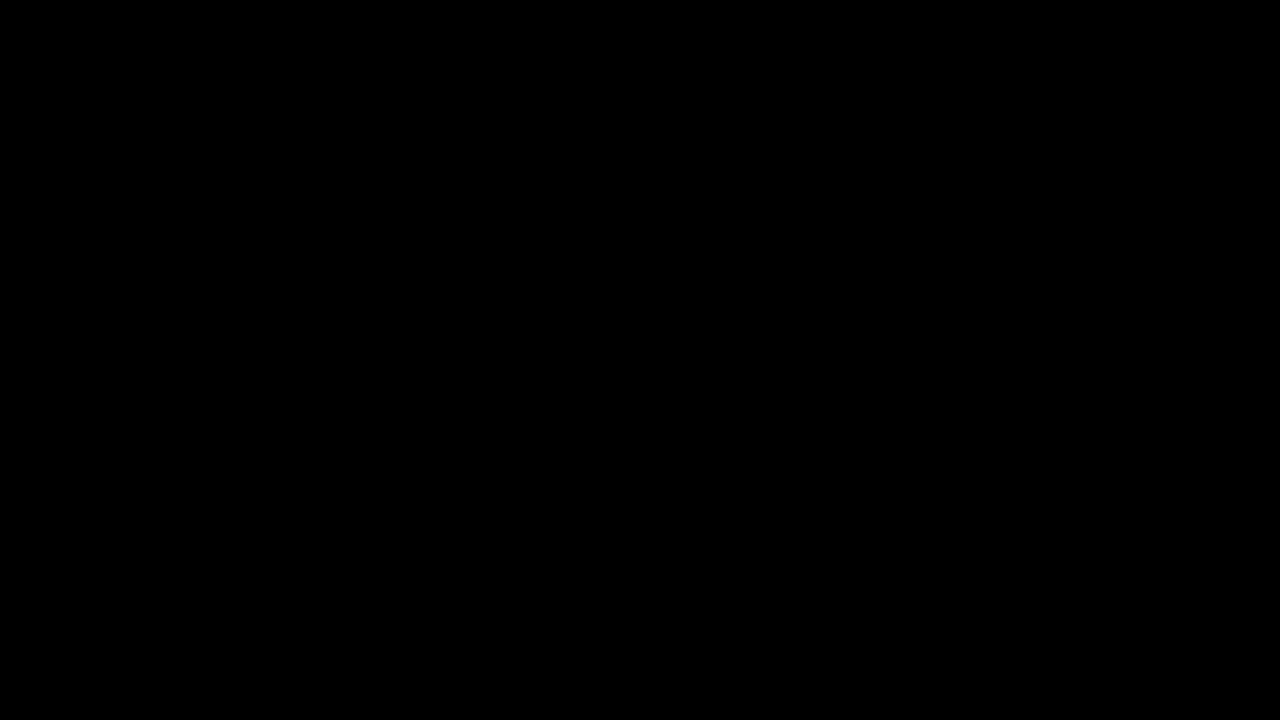